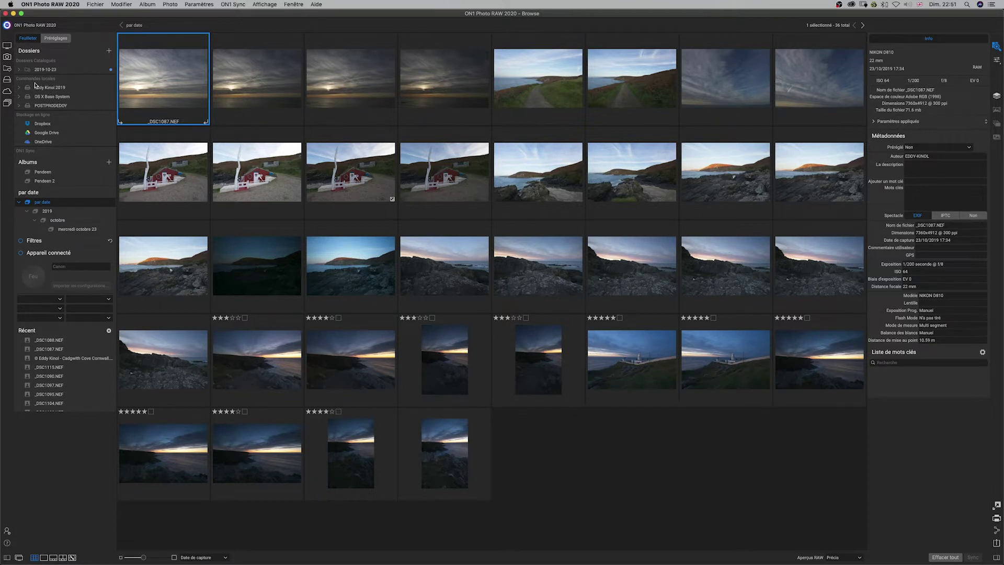
Step: Open the RAW FILES folder on the POSTPRODEDDY drive
click(50, 89)
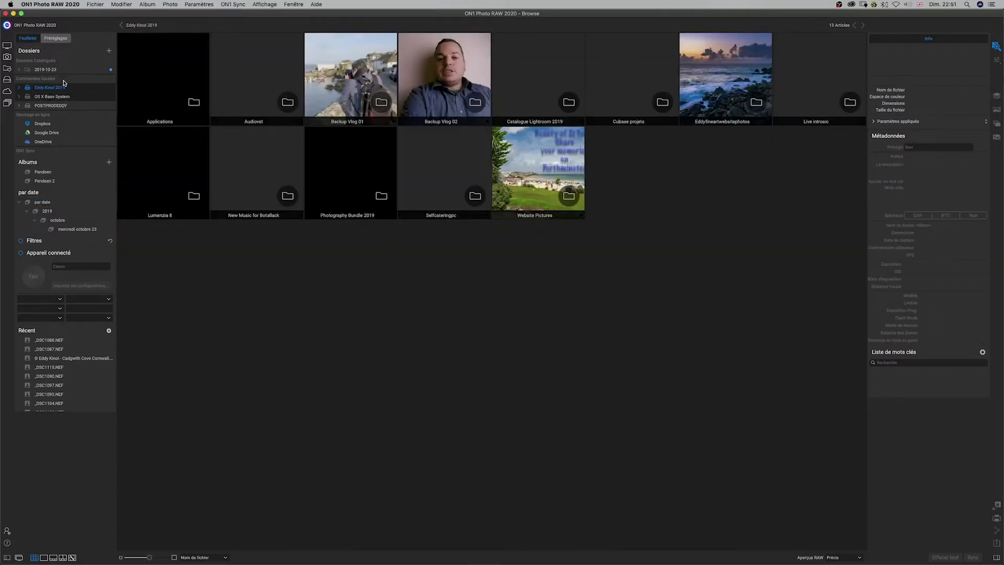
click(47, 107)
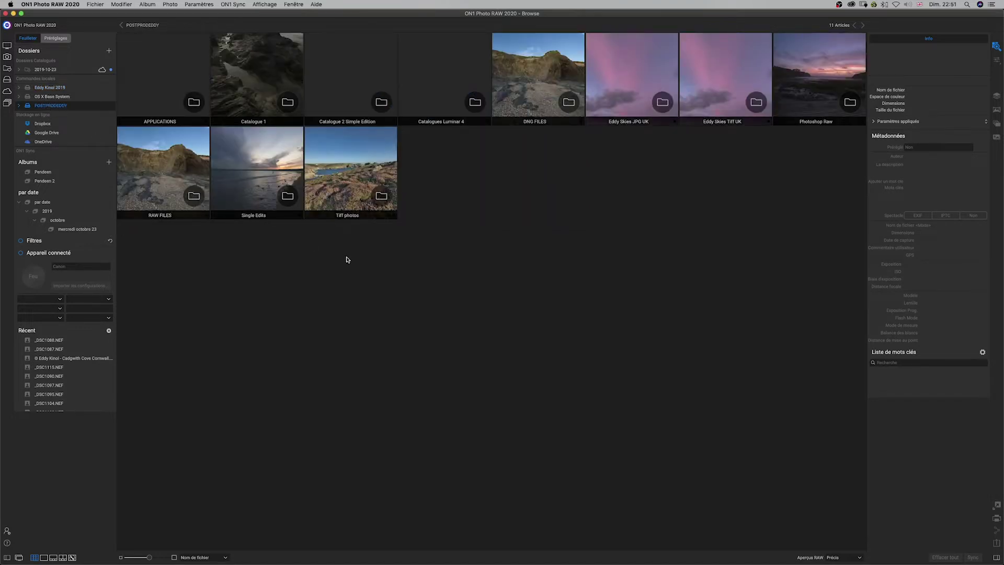
click(145, 172)
double_click(145, 172)
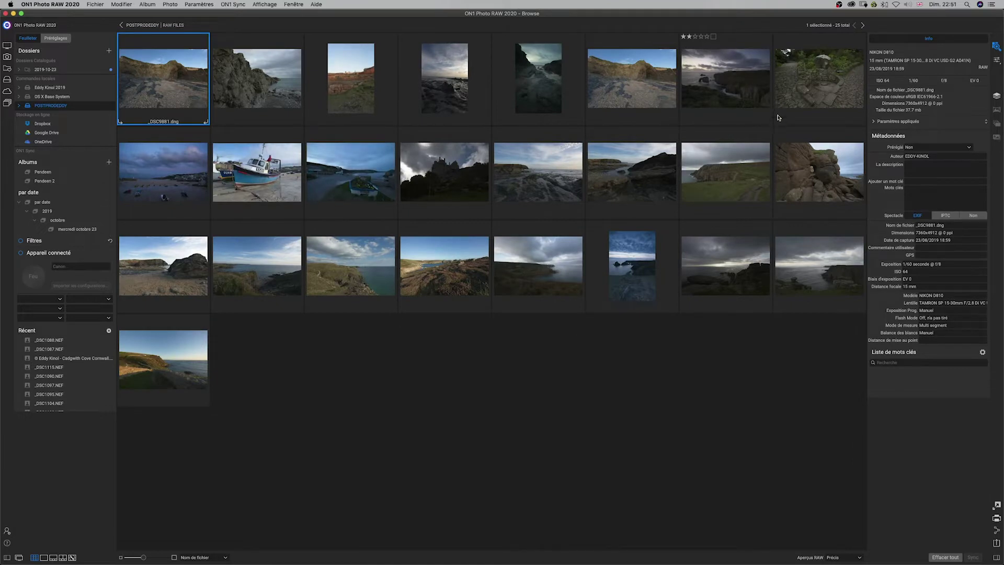
Step: Preview EddyCornouaille-4.nef in Edit, then return to the folder's thumbnails with nothing selected
click(529, 207)
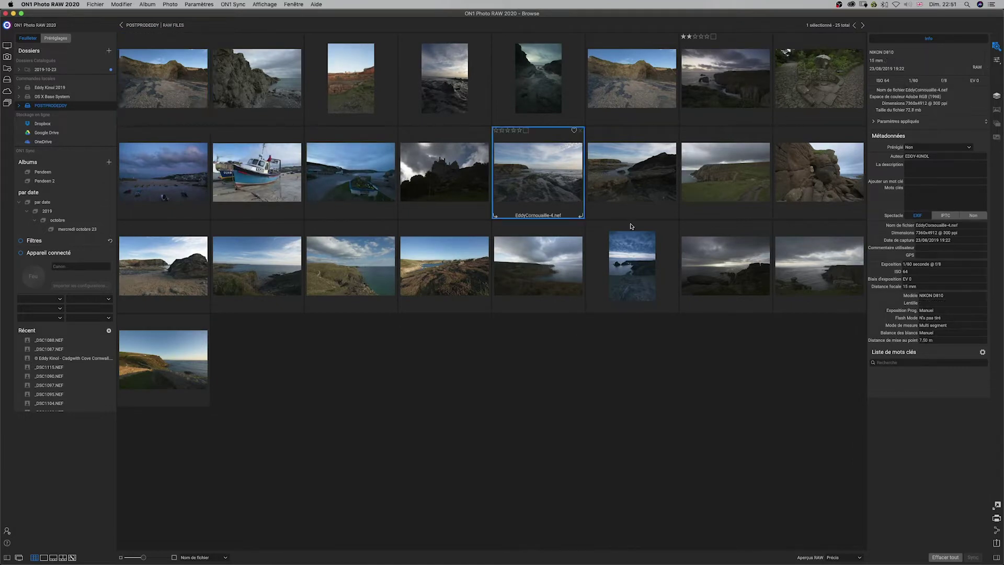
click(998, 61)
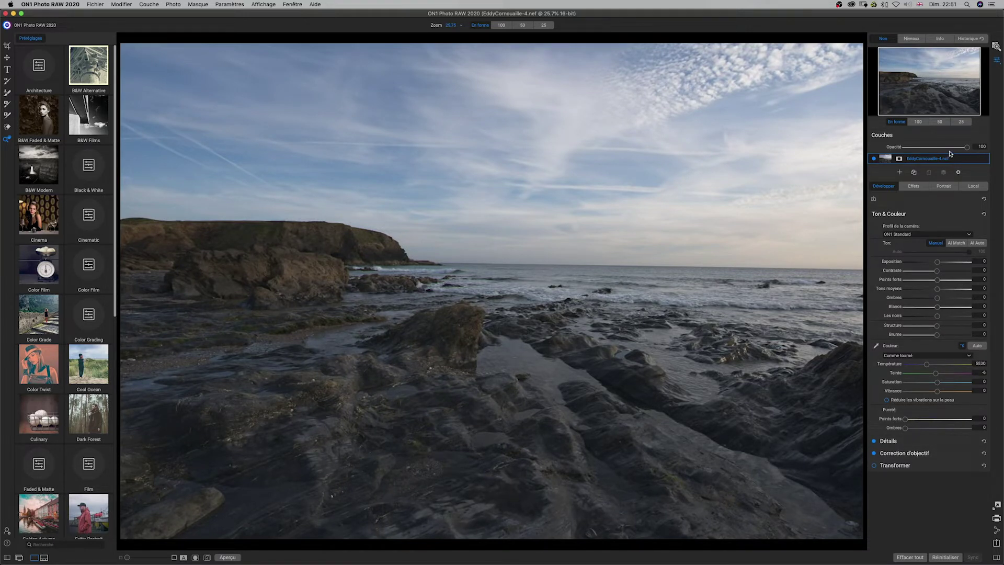
click(996, 47)
click(508, 498)
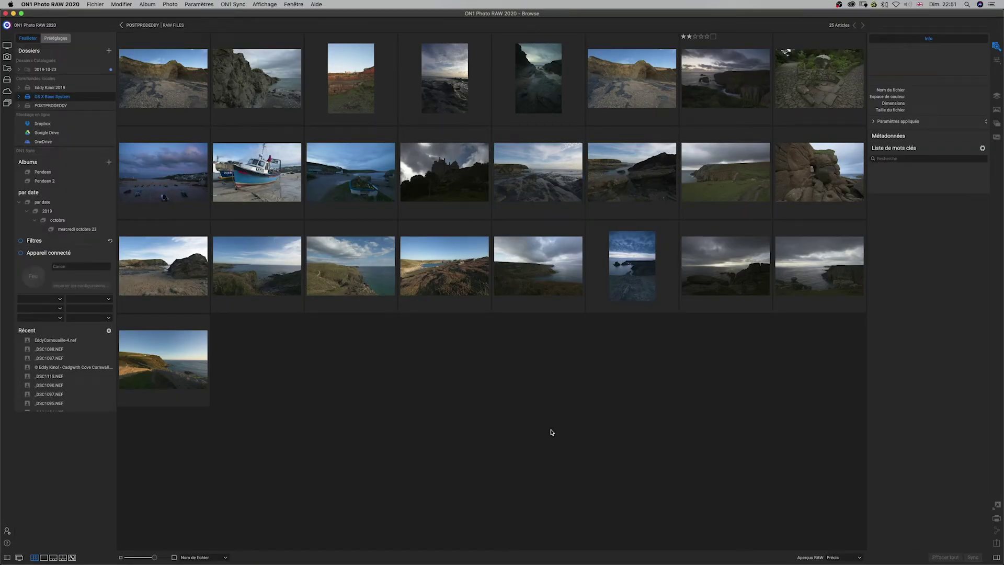
Step: Look through the Pendeen and Pendeen 2 albums, then return to the 2019-10-23 folder with nothing selected
click(47, 69)
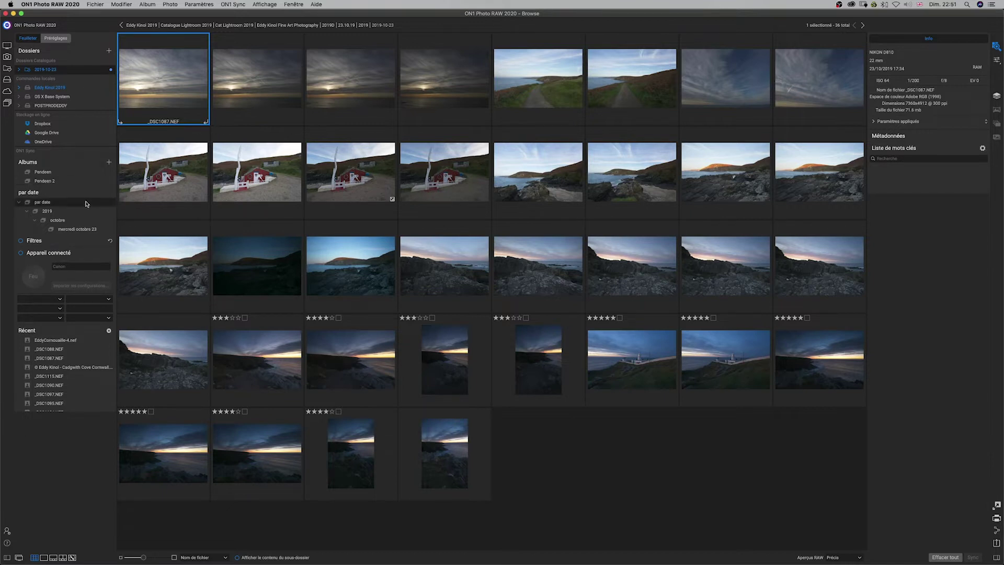
click(63, 174)
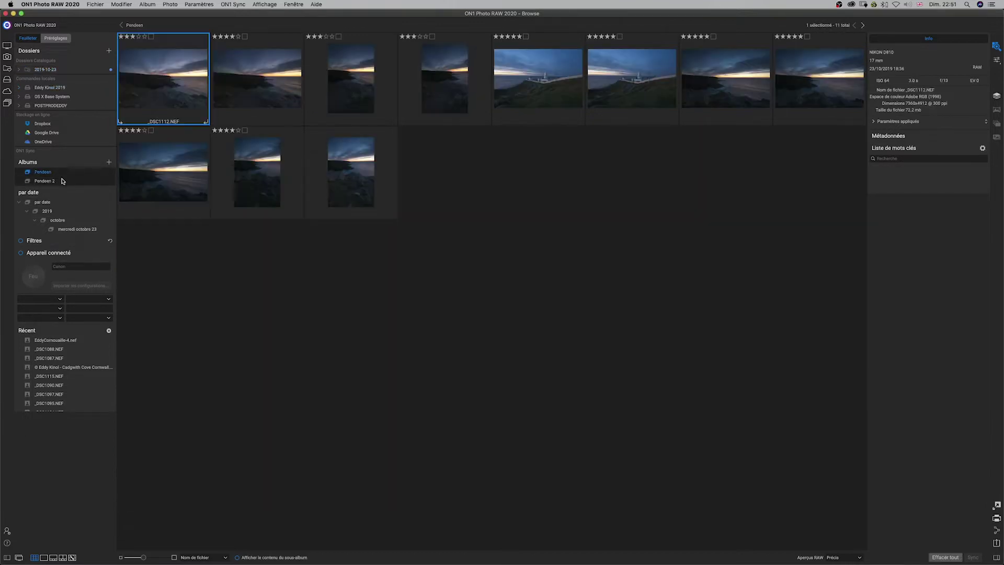
click(62, 181)
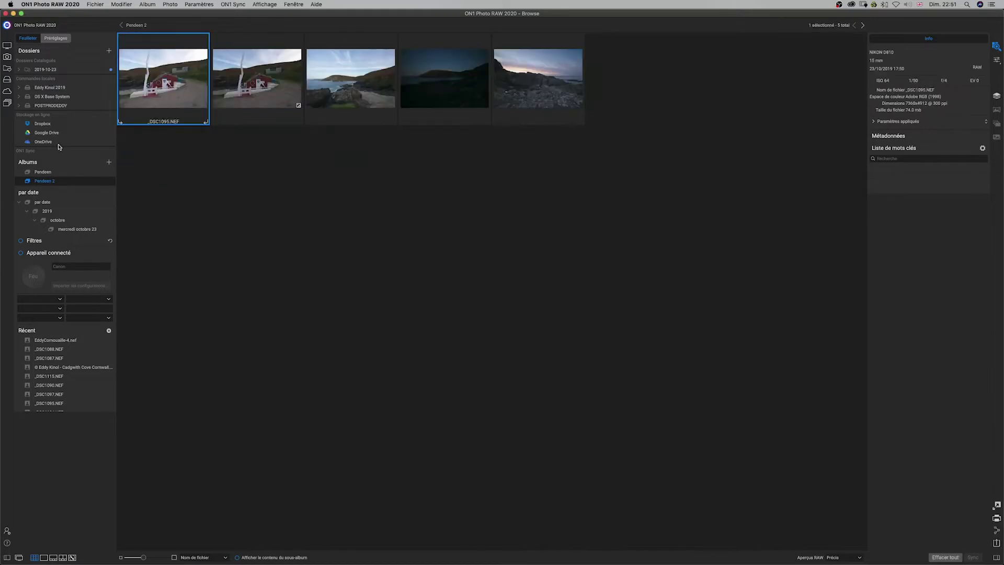
click(50, 70)
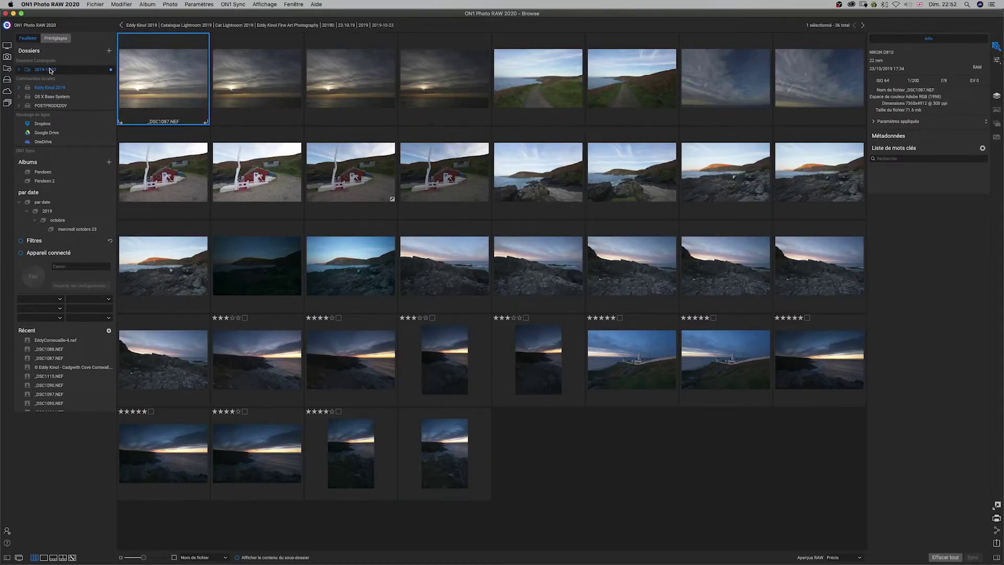
click(577, 430)
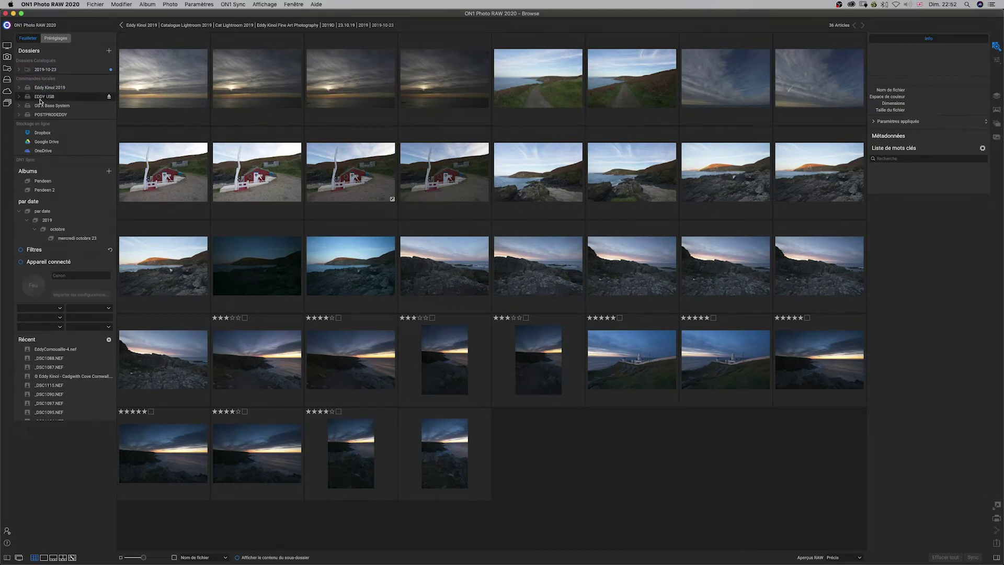
Step: Start an import from the Fichier menu with the EDDY USB drive as the source
click(88, 4)
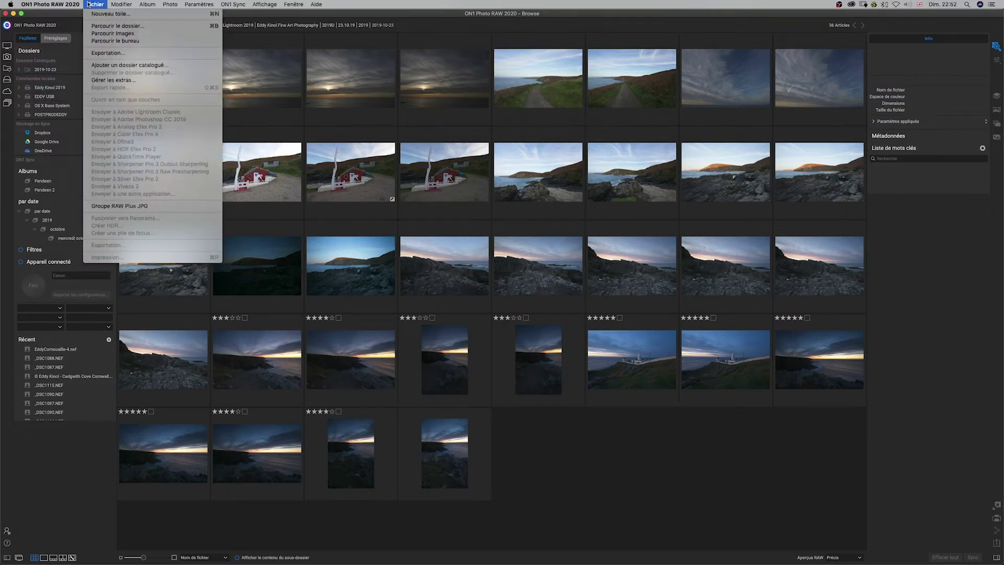
click(120, 58)
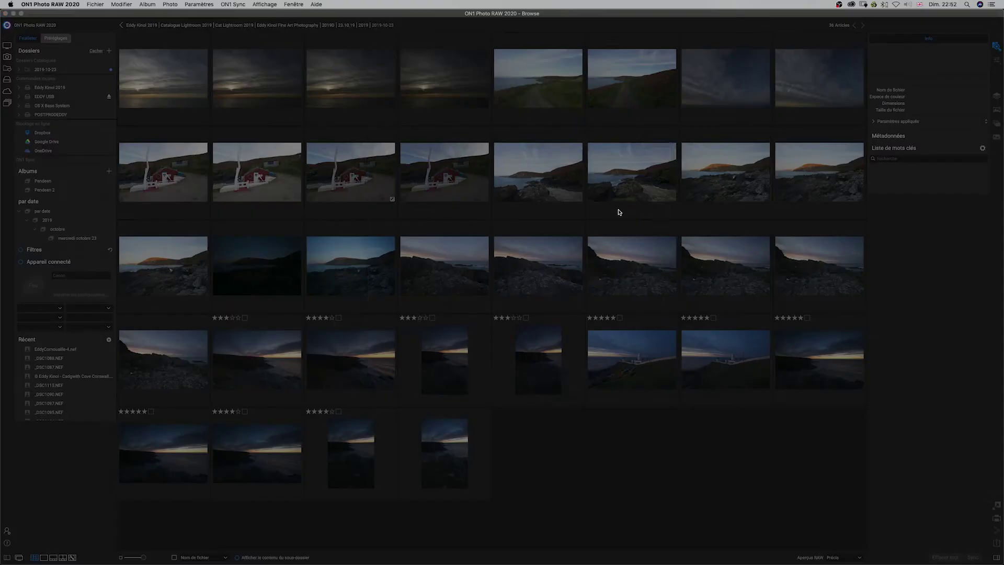
click(413, 152)
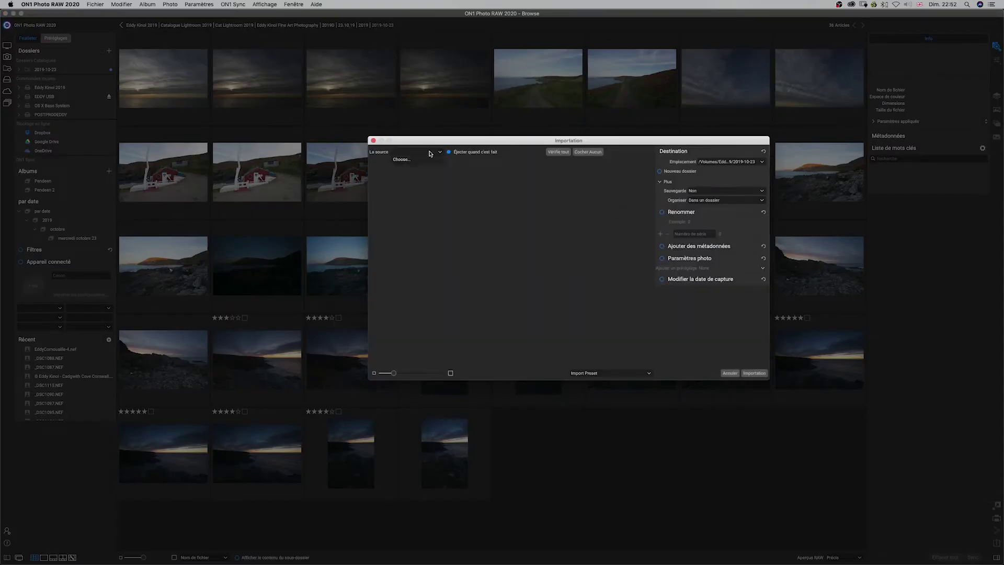
click(418, 158)
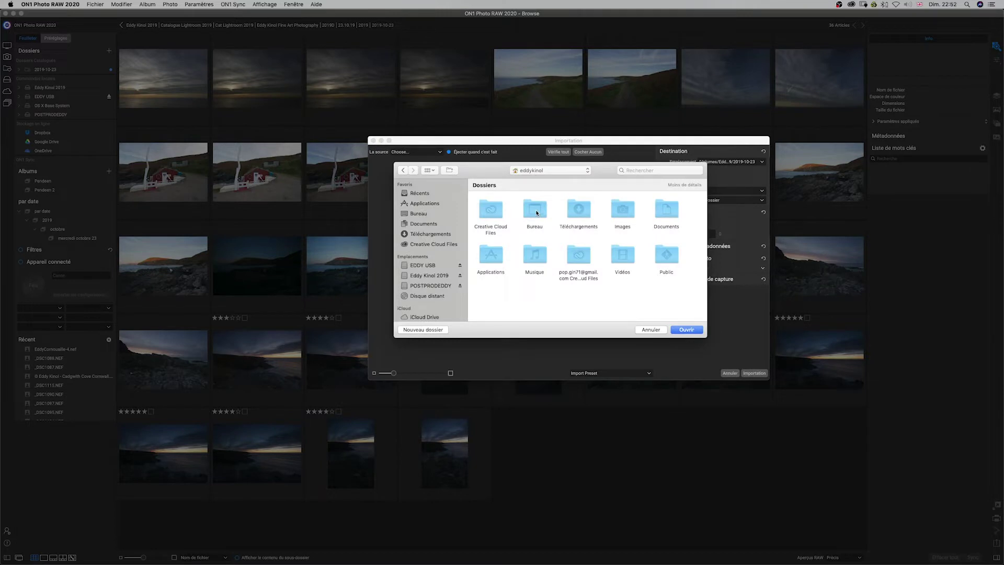
click(423, 266)
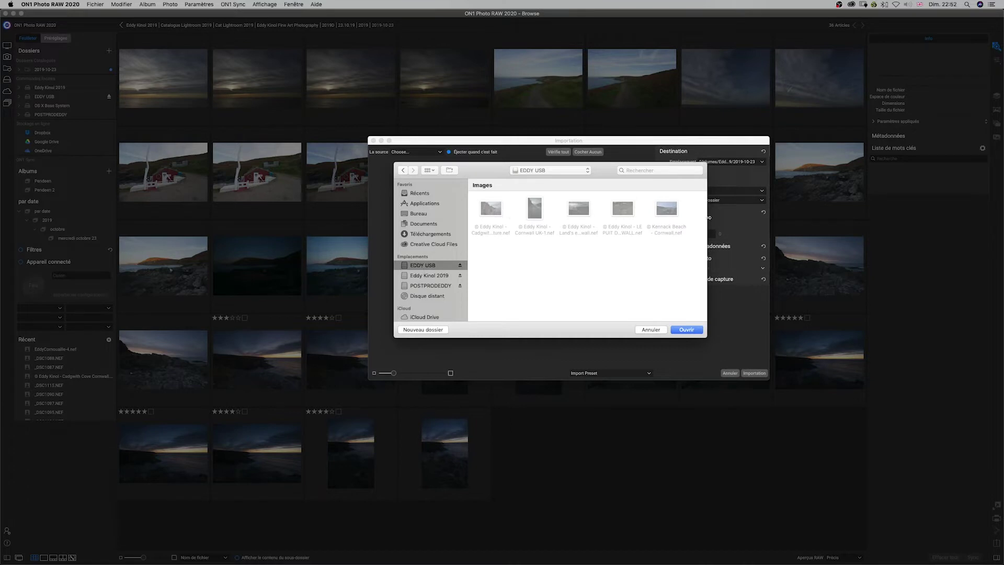
click(691, 331)
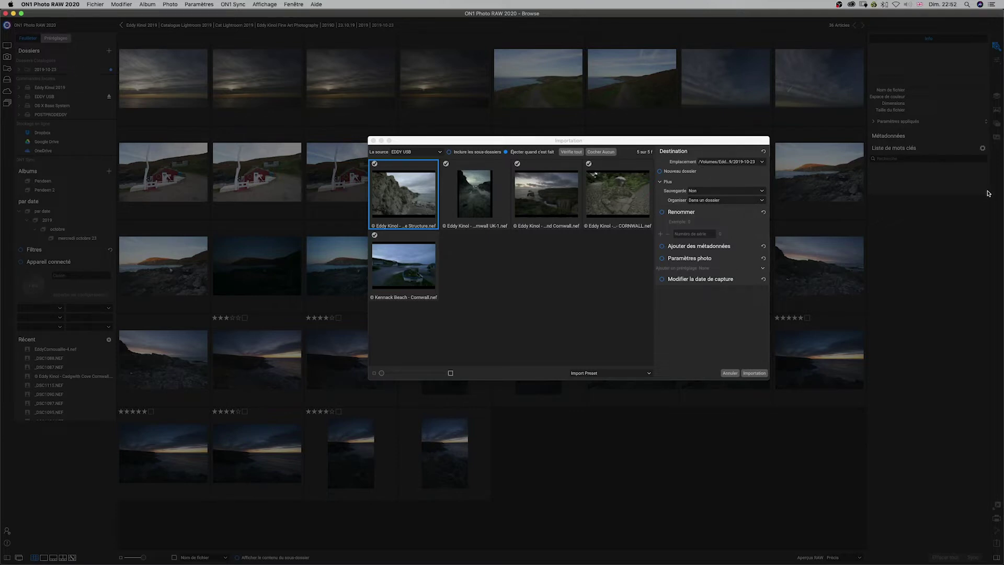
Step: Import into a new folder named 'usb eddy', leaving Sauvegarde set to Non
click(762, 162)
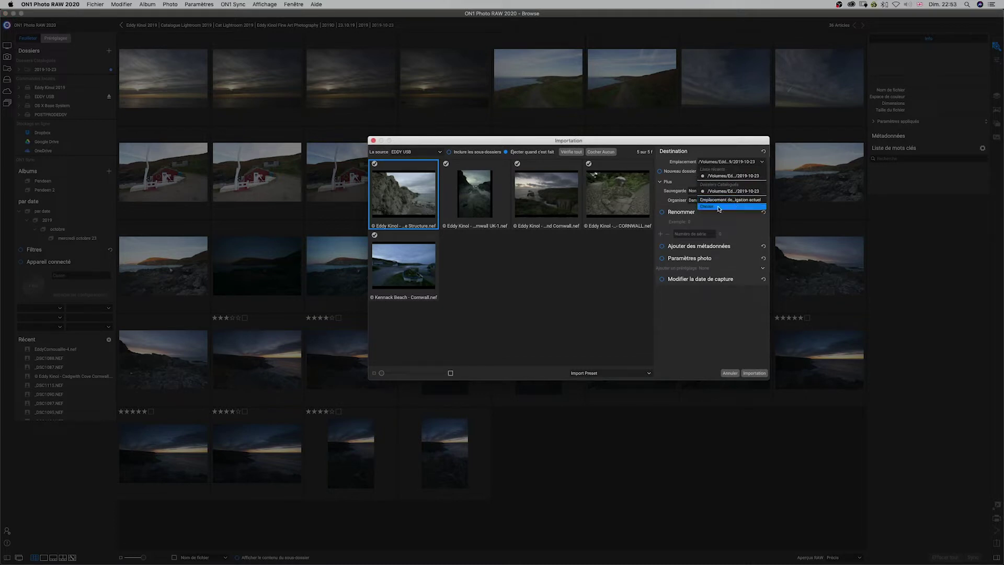
click(740, 151)
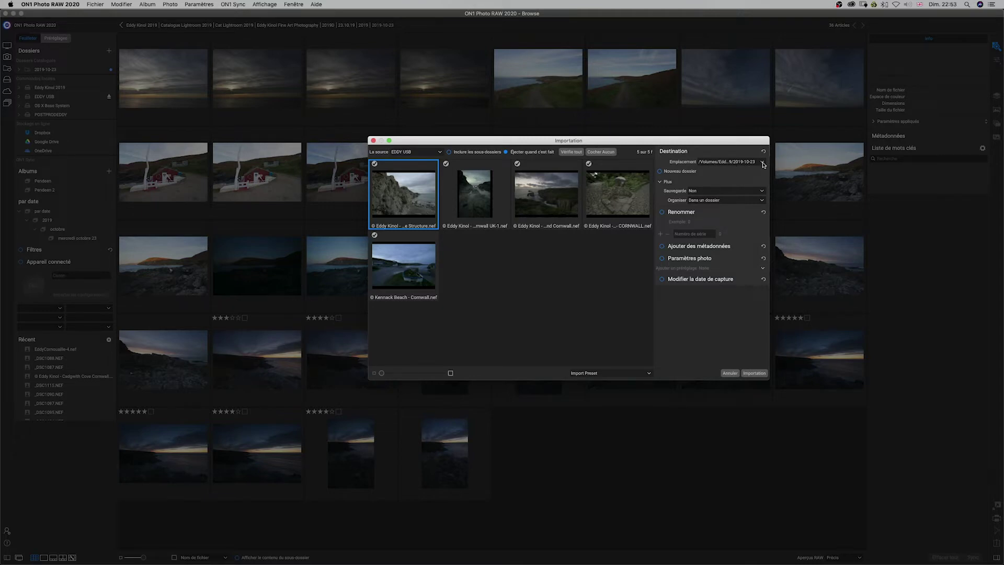
click(662, 171)
click(732, 173)
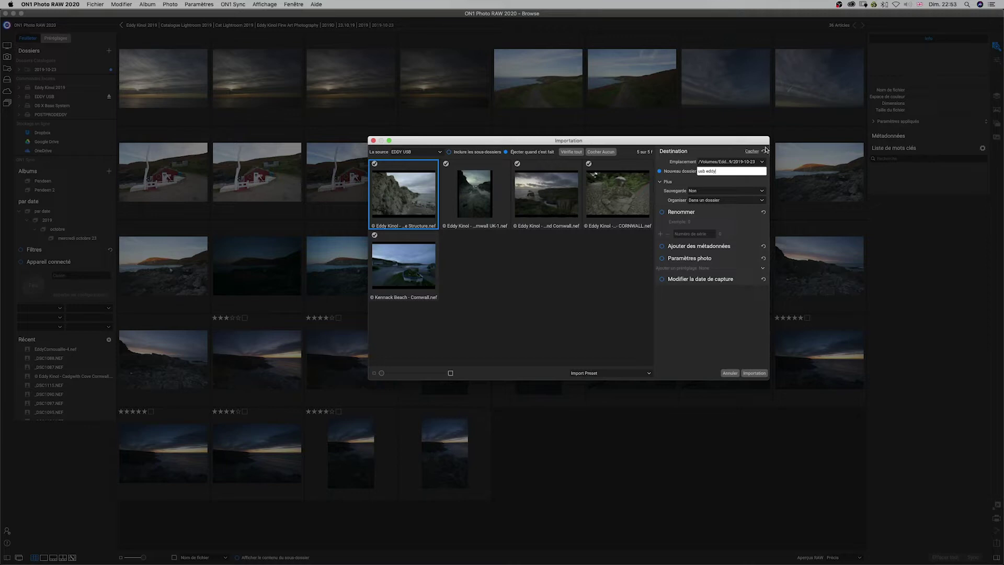
click(668, 182)
click(668, 183)
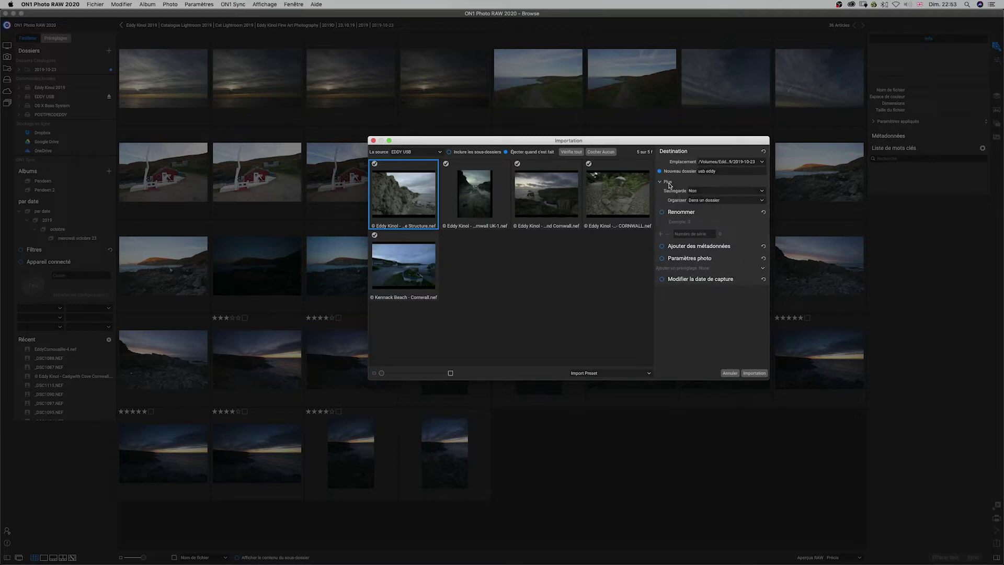
click(756, 192)
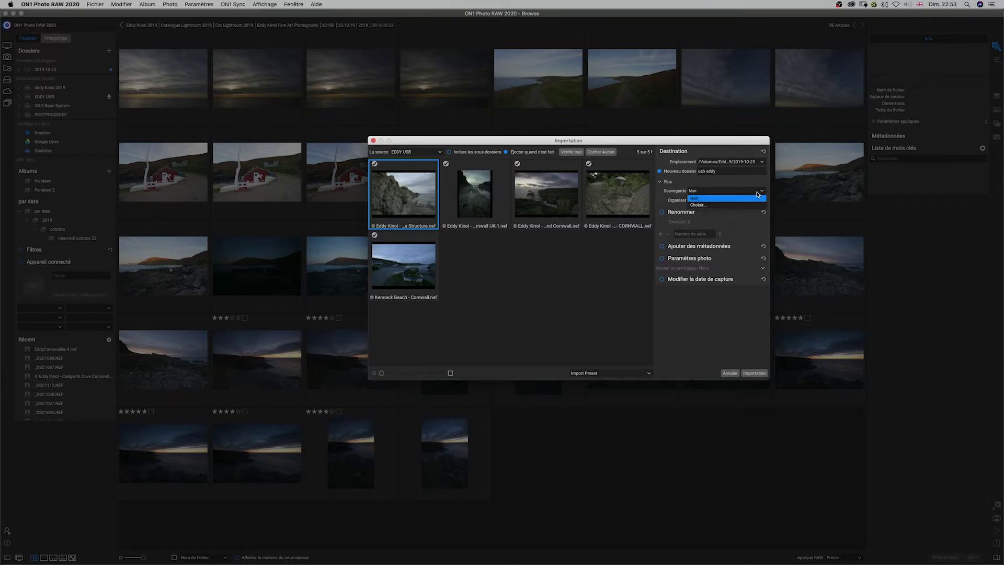
click(750, 205)
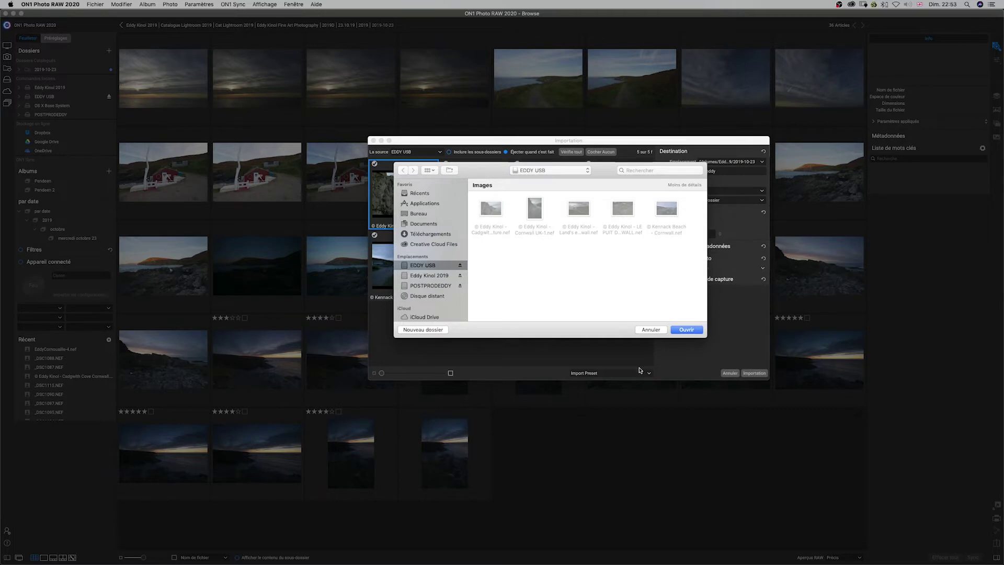
click(650, 329)
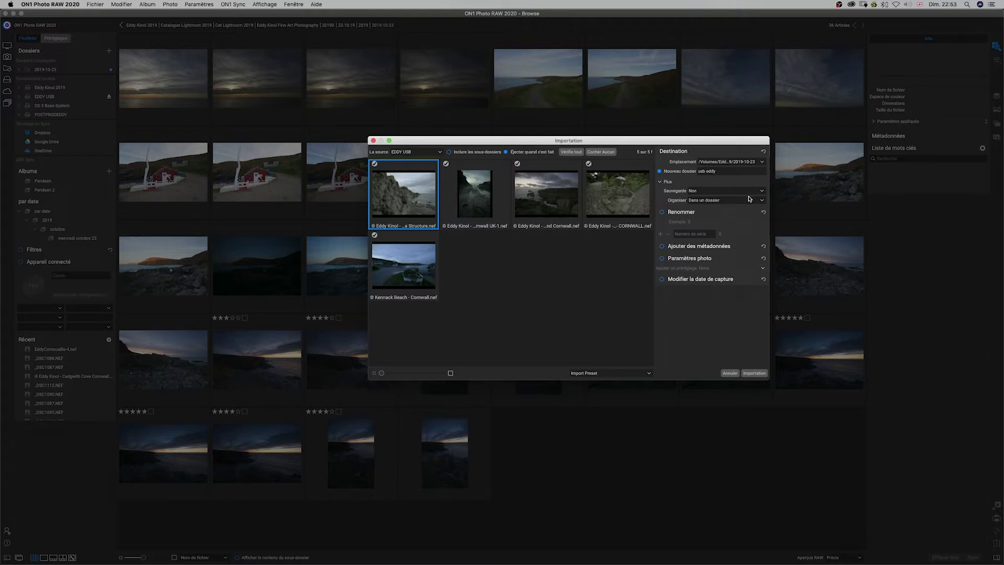
Step: Turn on renaming of imported files, using the custom text 'Photos usb'
click(662, 213)
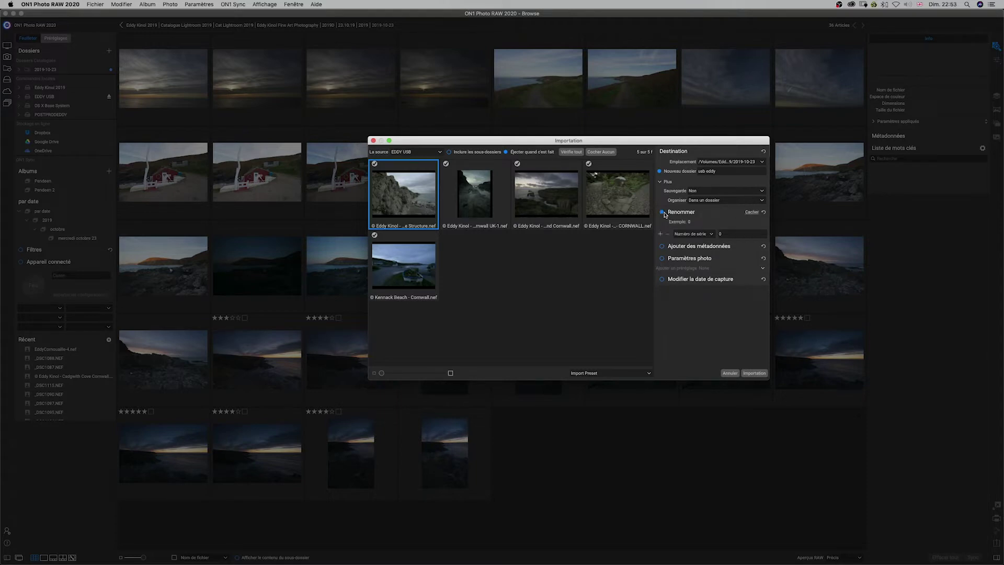
click(707, 236)
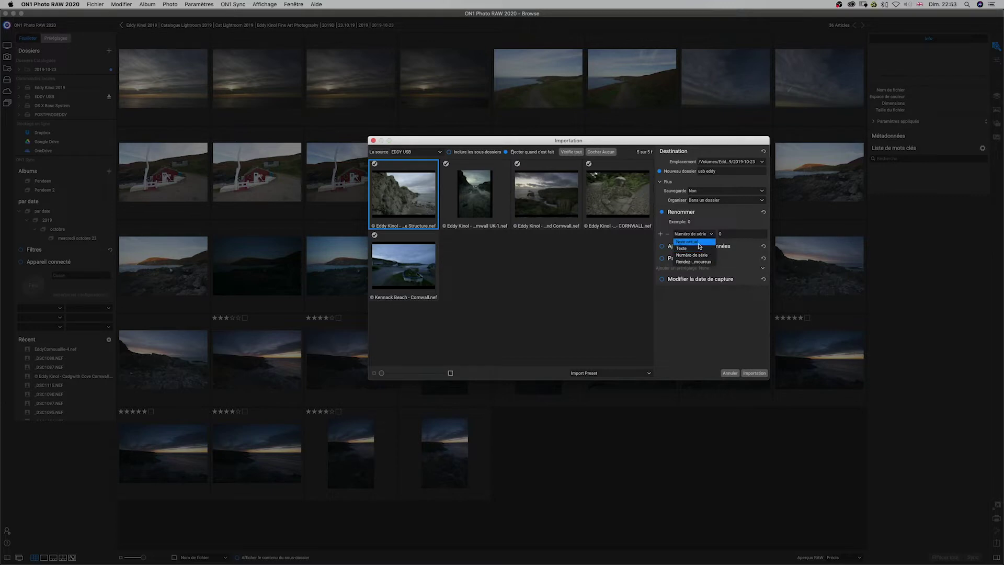
click(703, 242)
click(706, 235)
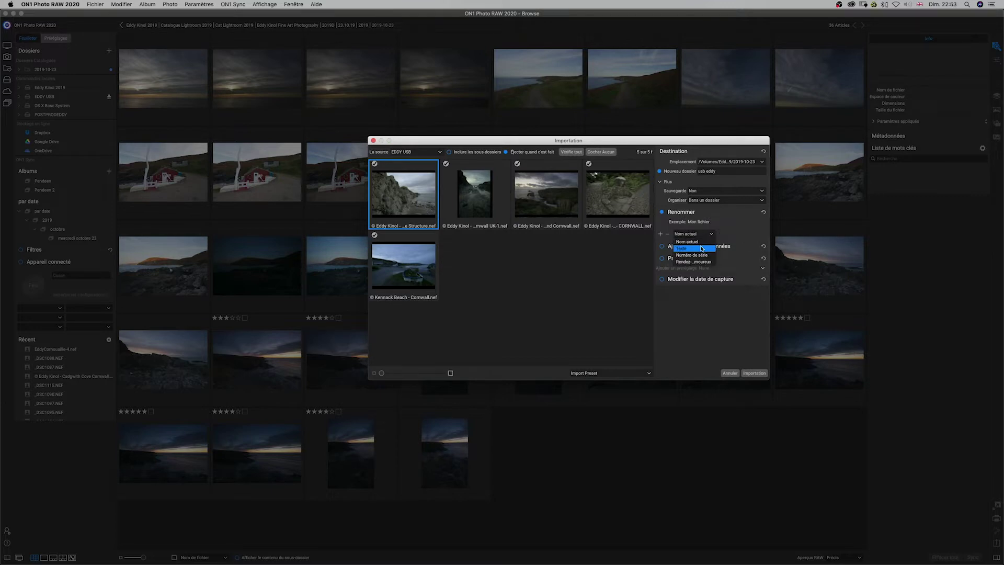
click(699, 249)
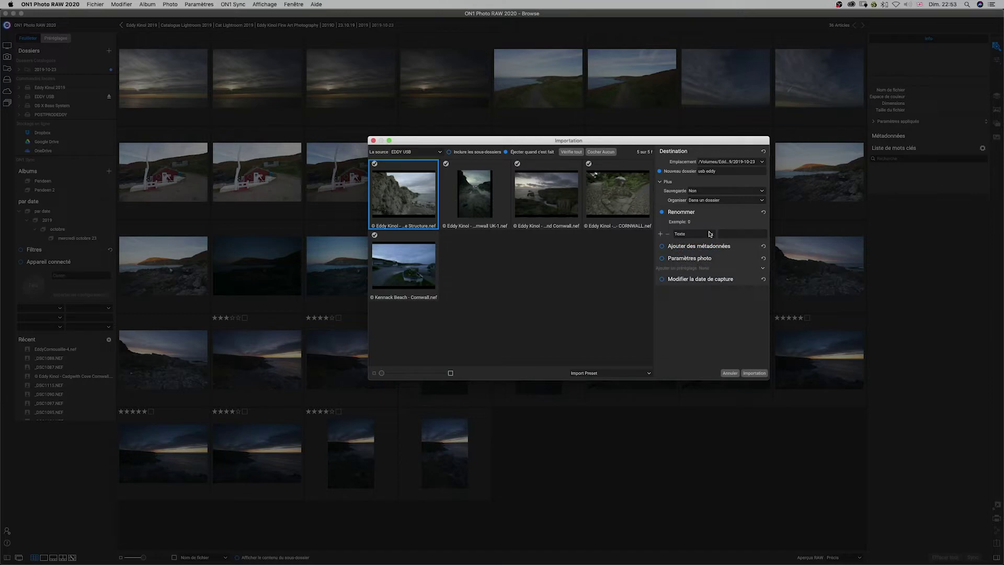
click(726, 234)
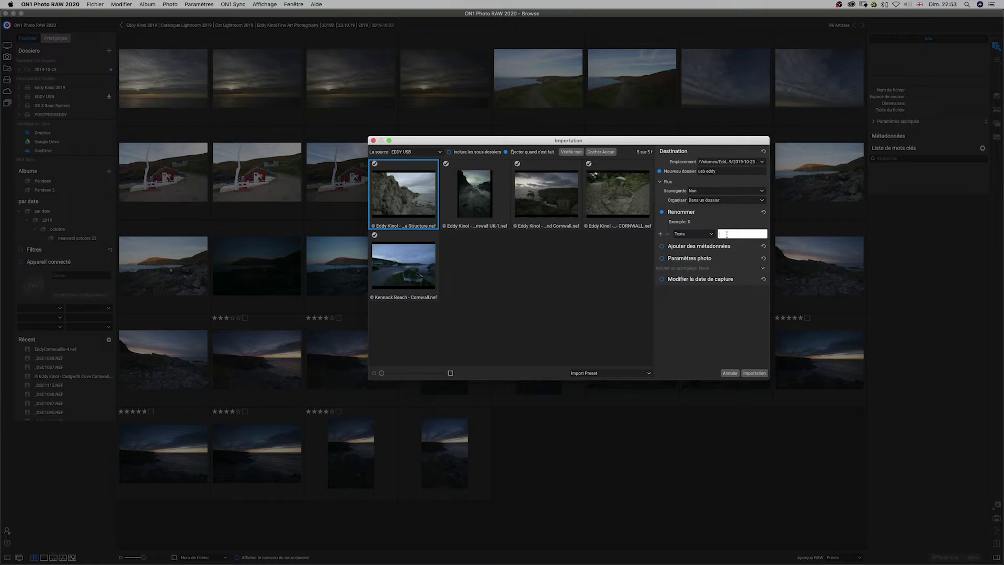
text(Photos usb)
Step: Append a serial number starting at 001 to the name, and expand Ajouter des métadonnées
click(660, 233)
click(702, 246)
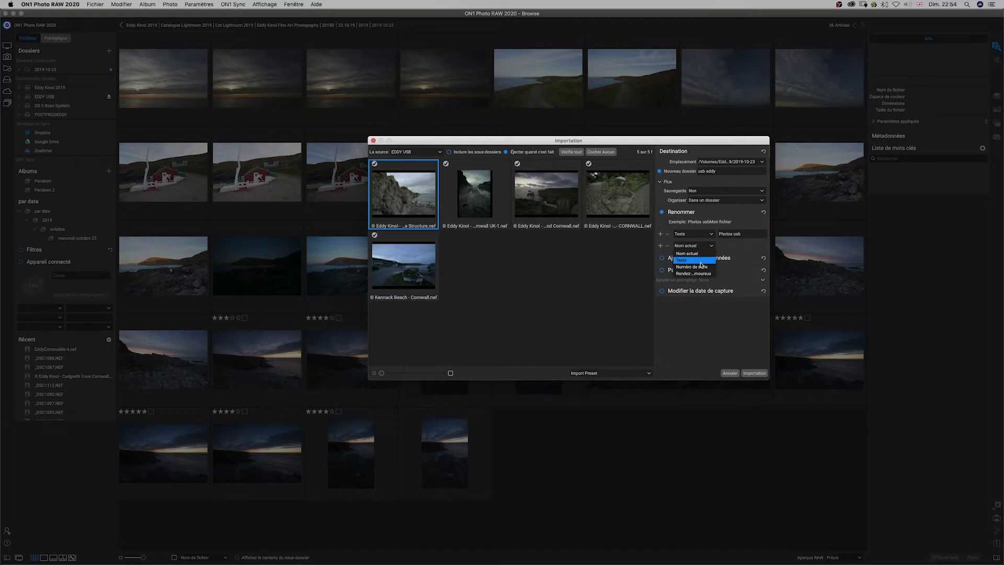
click(700, 267)
click(733, 247)
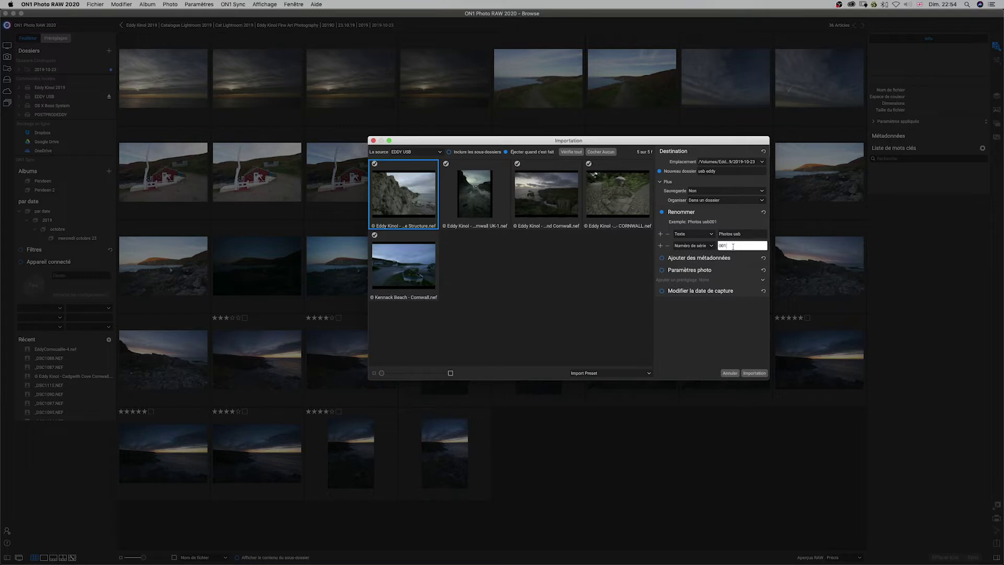
click(684, 258)
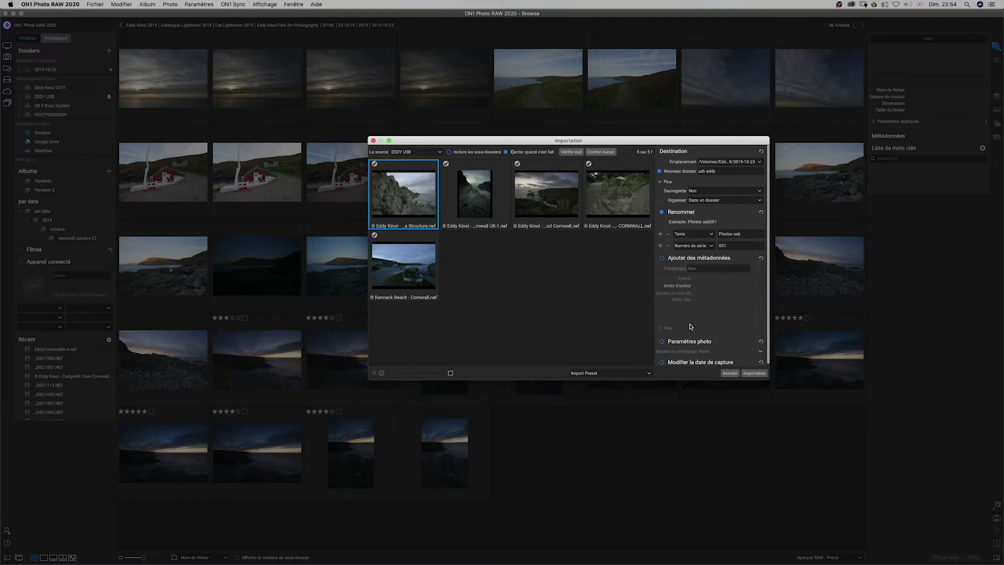
Step: Untick Paramètres photo so no preset is applied, and enable Modifier la date de capture
click(675, 259)
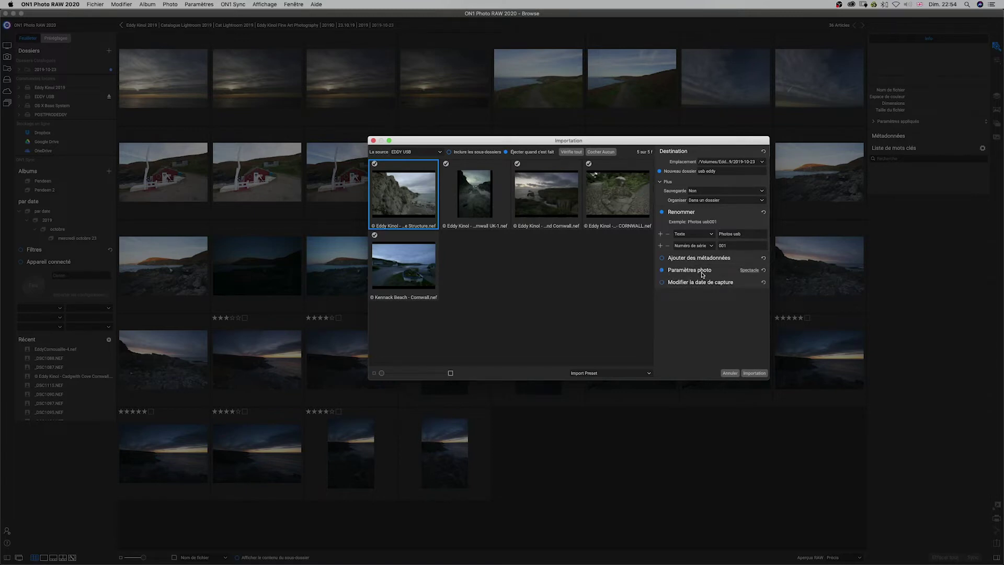
click(762, 270)
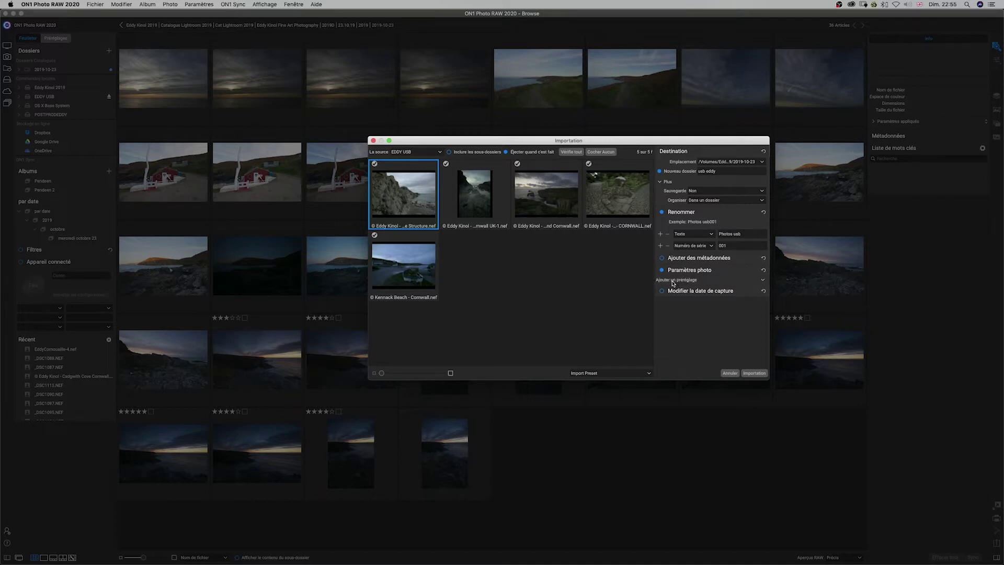
click(764, 283)
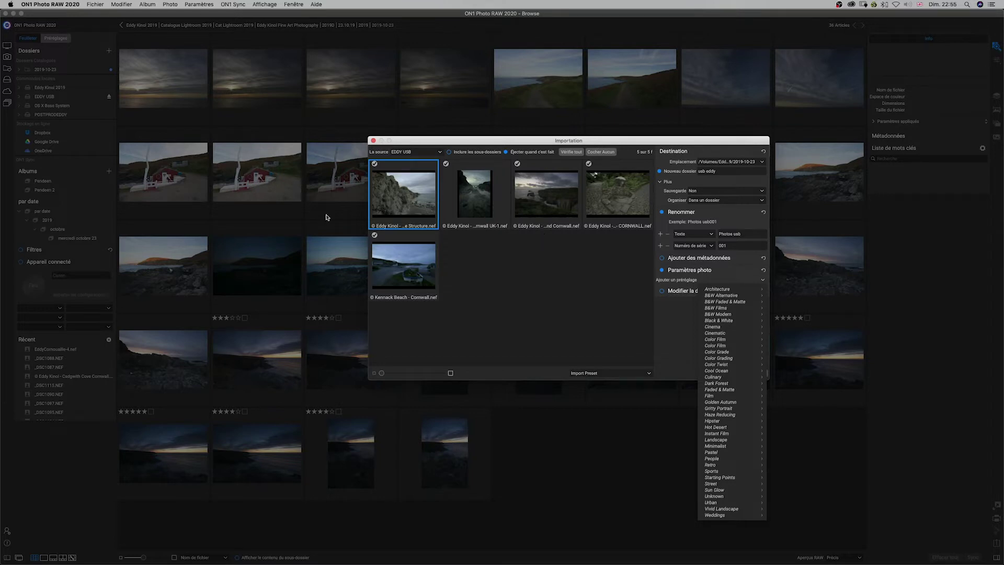
mouse_move(738, 309)
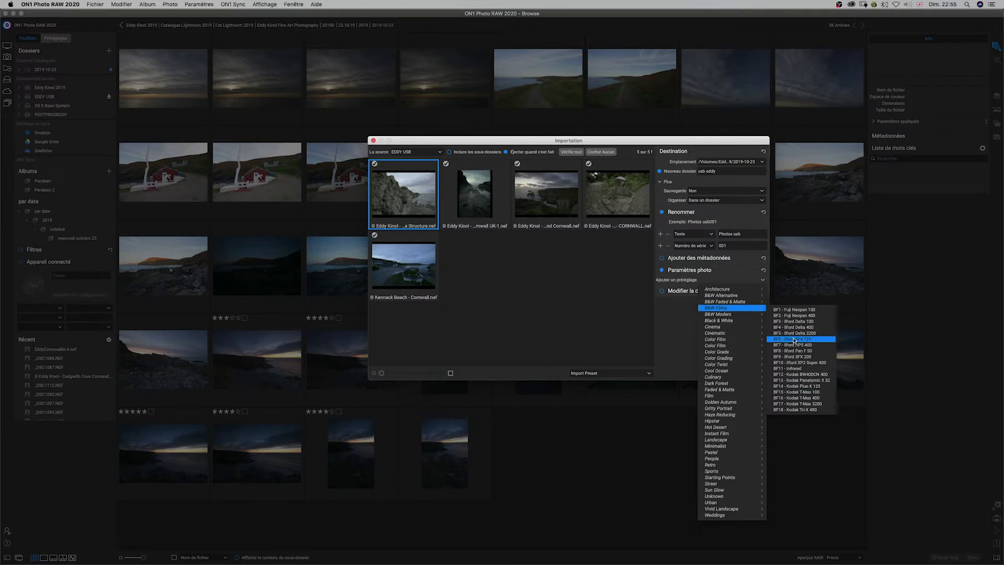
mouse_move(753, 365)
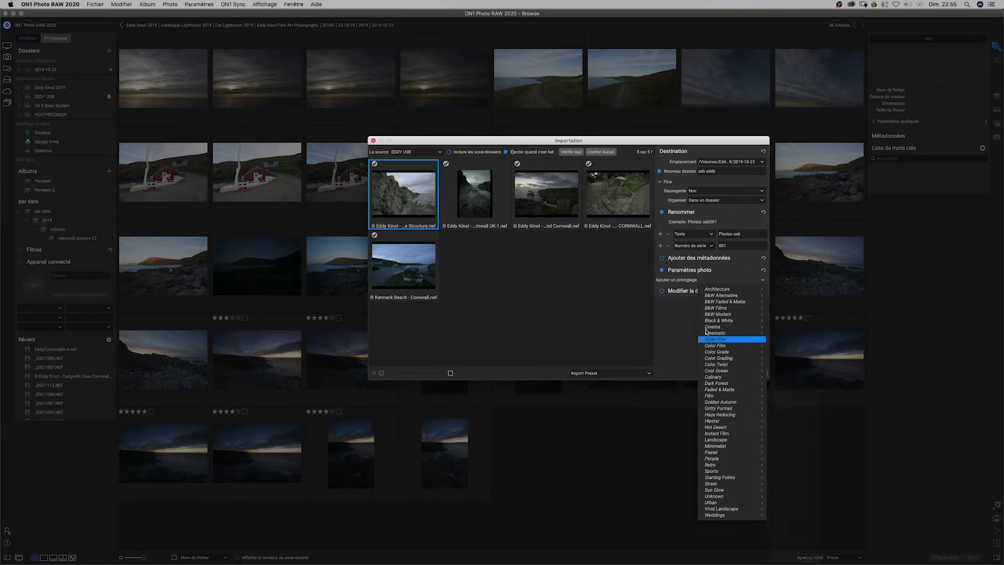
click(667, 337)
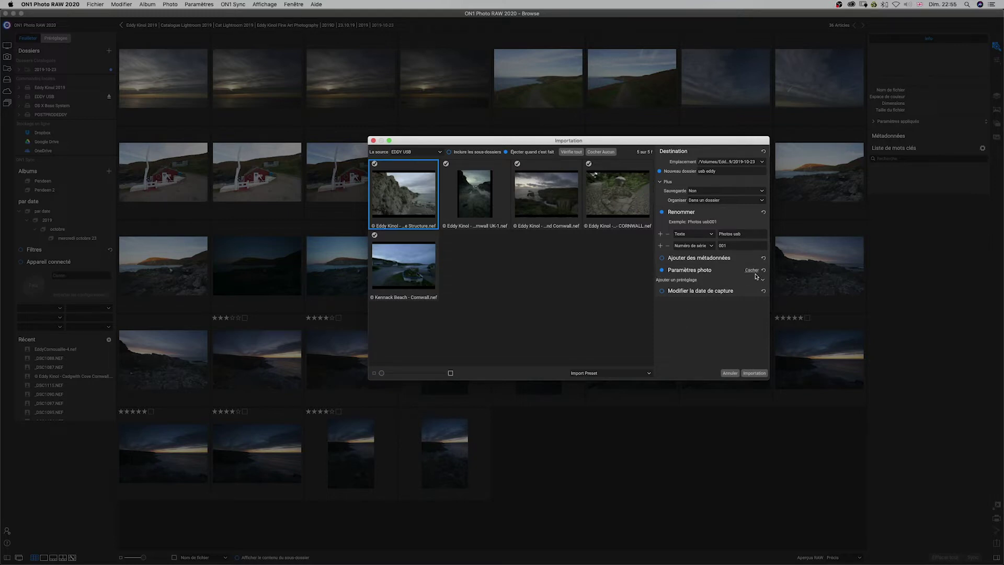
click(662, 270)
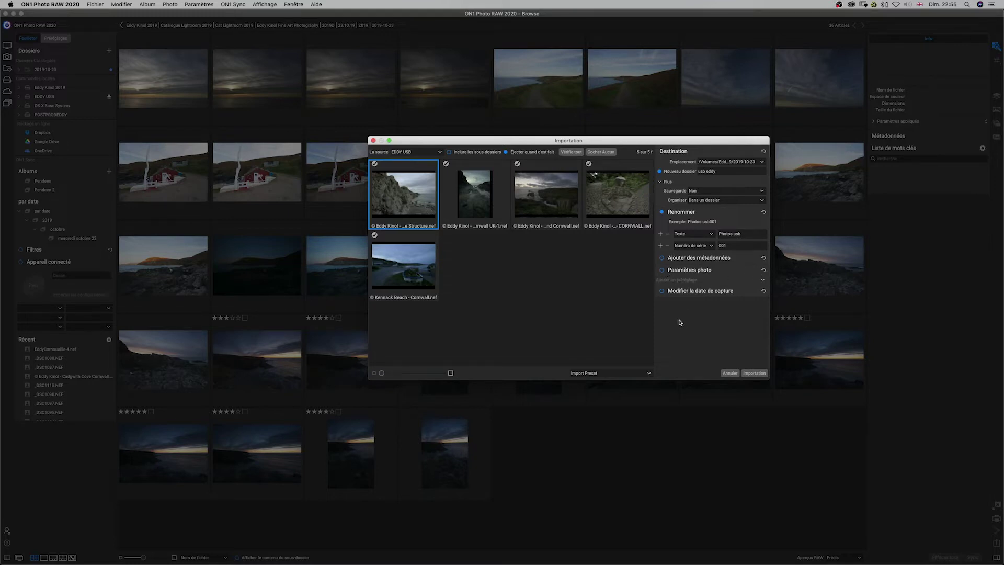
click(661, 291)
click(749, 291)
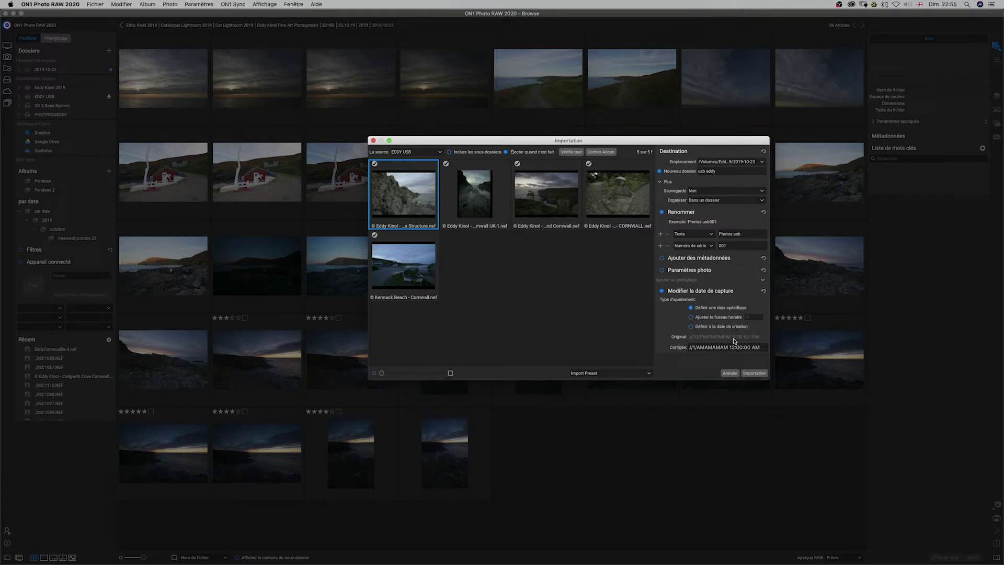
Step: Run the import, then open the new usb eddy folder inside 2019-10-23
click(761, 375)
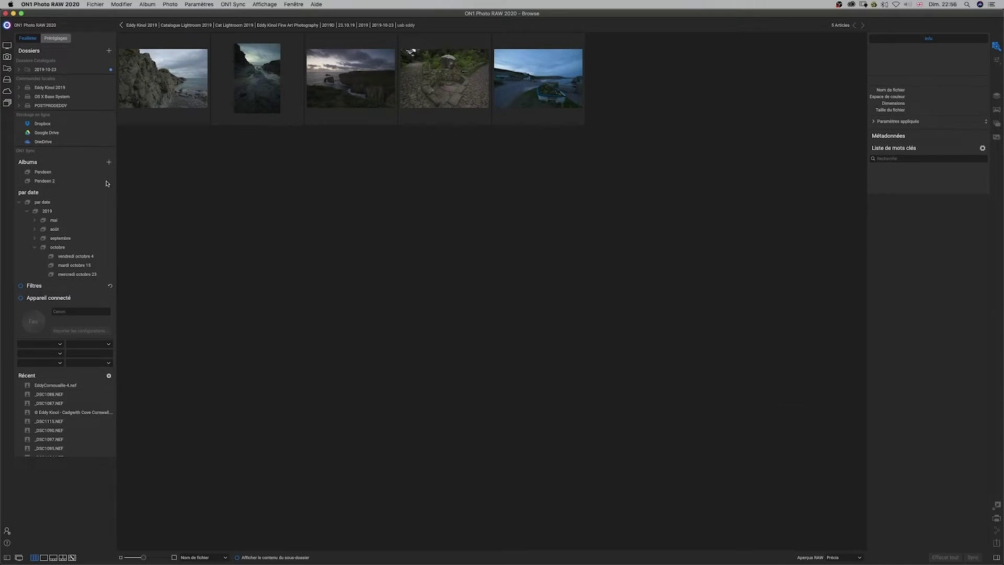
mouse_move(132, 107)
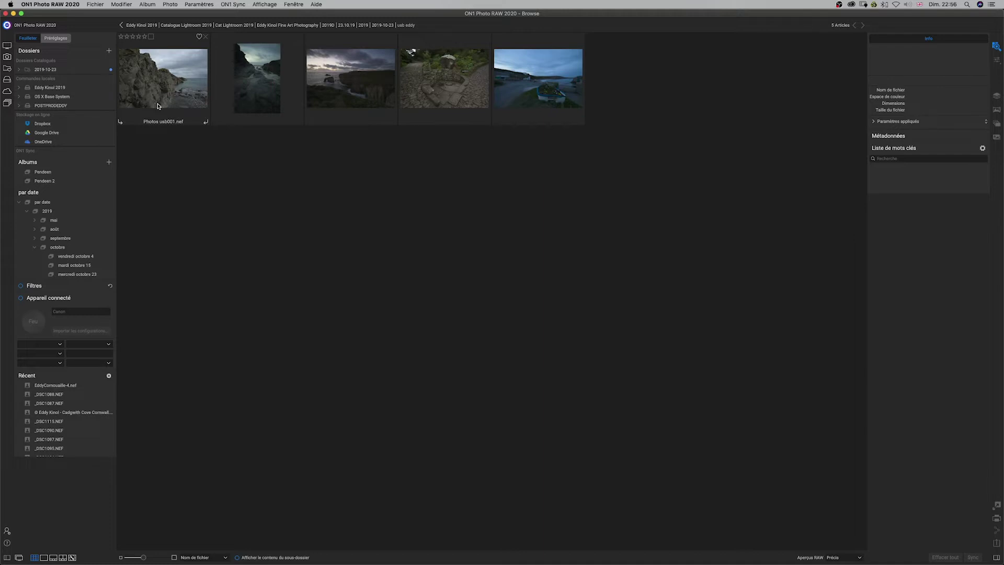
click(48, 73)
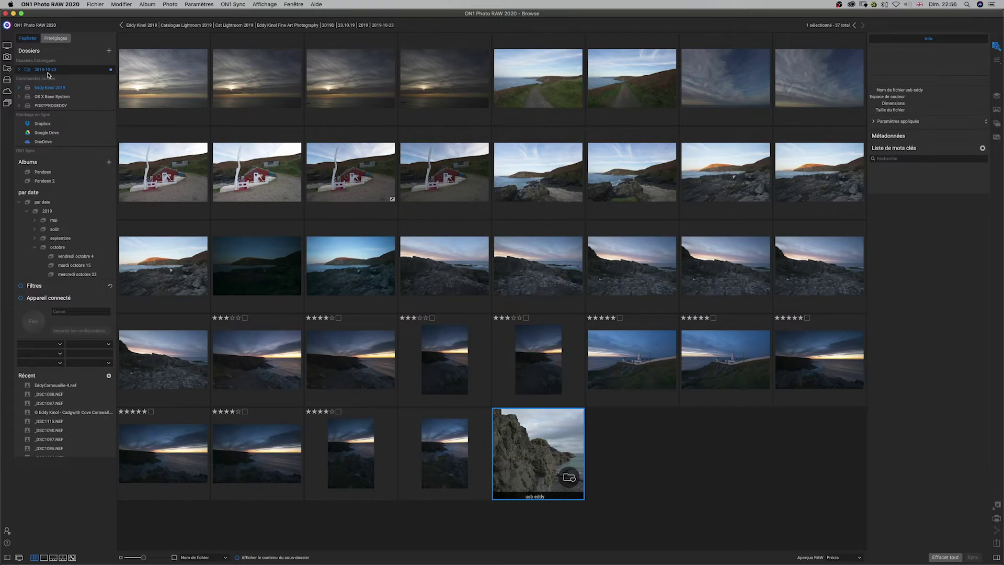
double_click(532, 450)
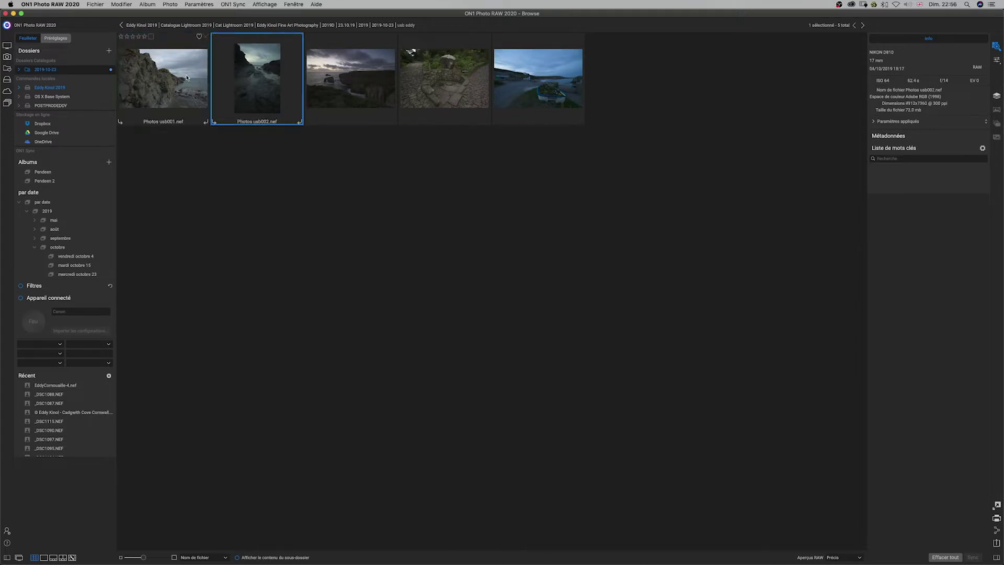
Step: Click through the Photos usb001–005 thumbnails, select all five, then deselect
click(309, 73)
click(444, 78)
click(539, 78)
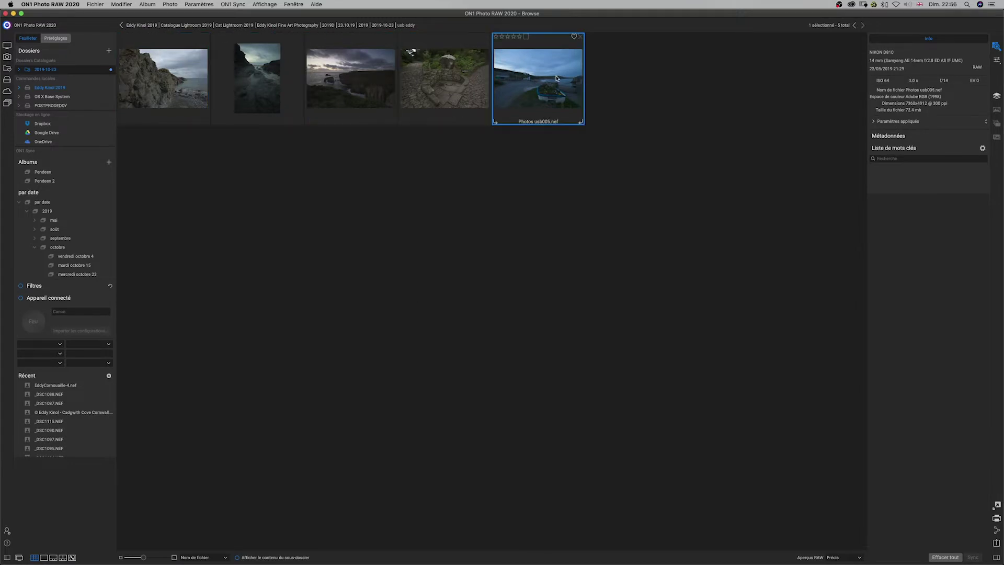
click(171, 75)
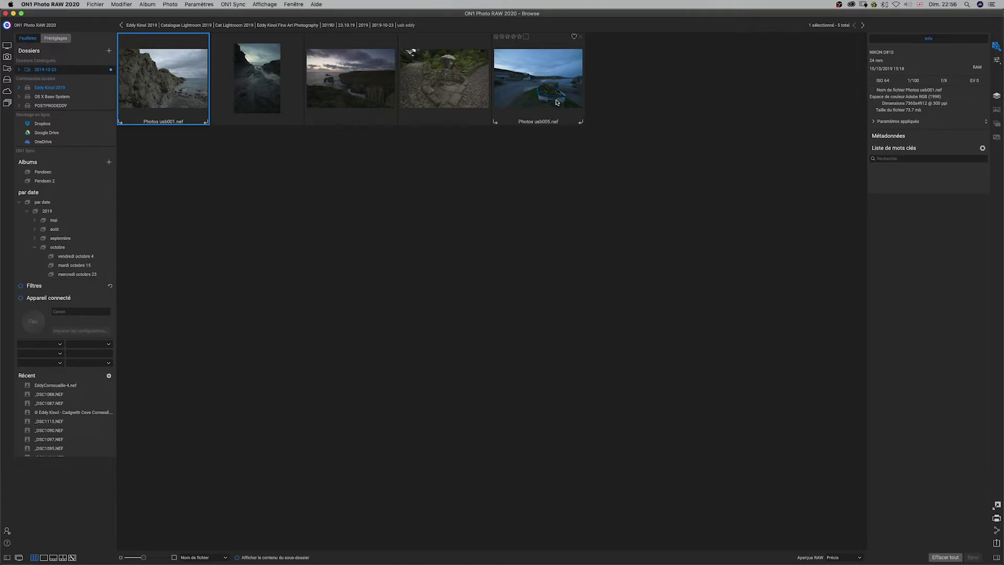
key(super+a)
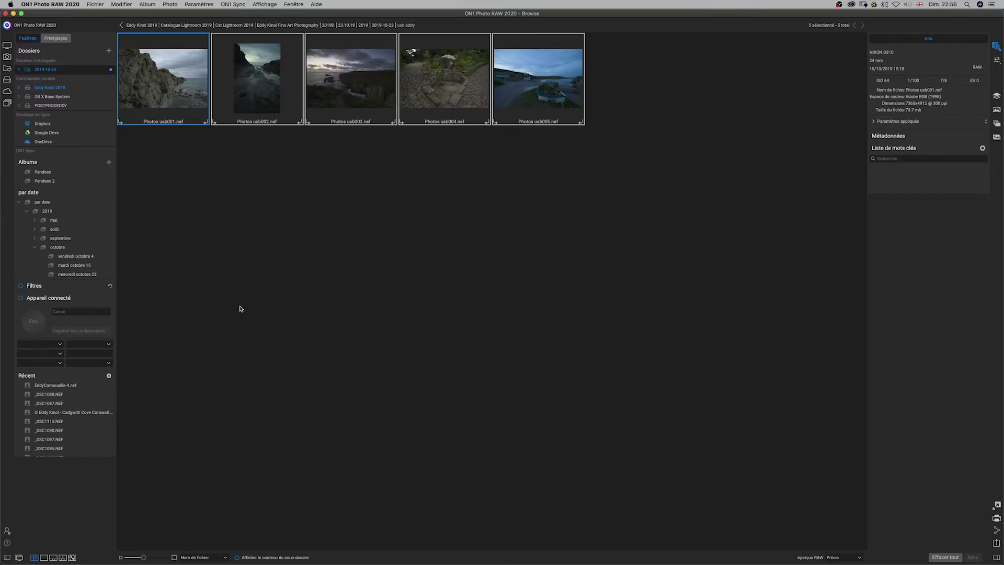
key(super+d)
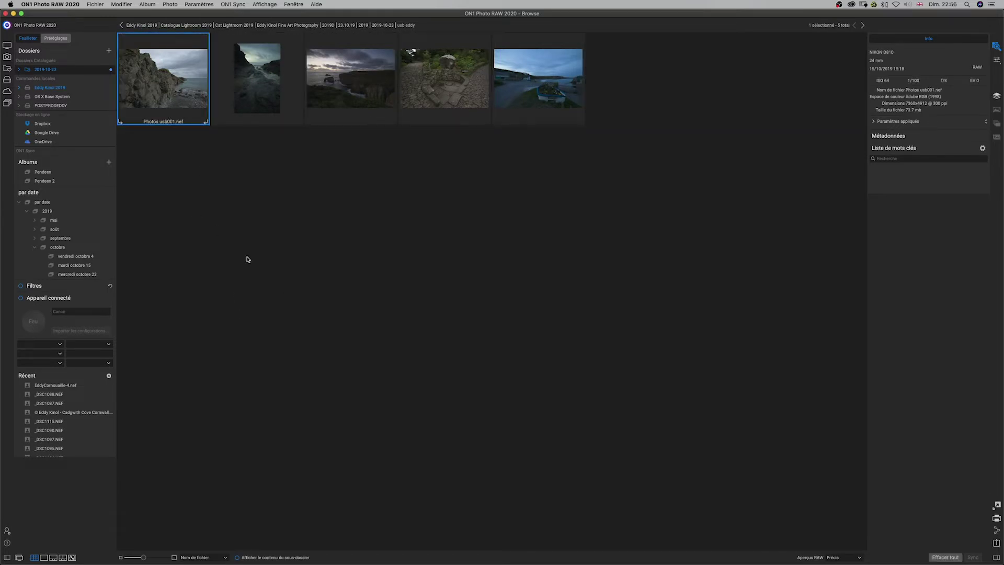
Step: Select all five photos, create 'USB Album' with the selected items added, and open it
key(super+a)
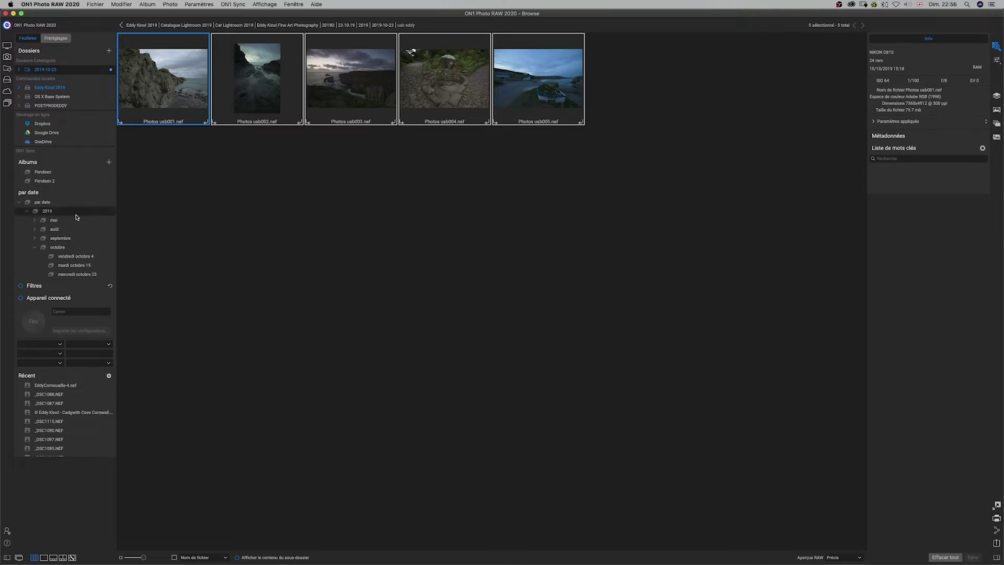
click(110, 162)
click(124, 168)
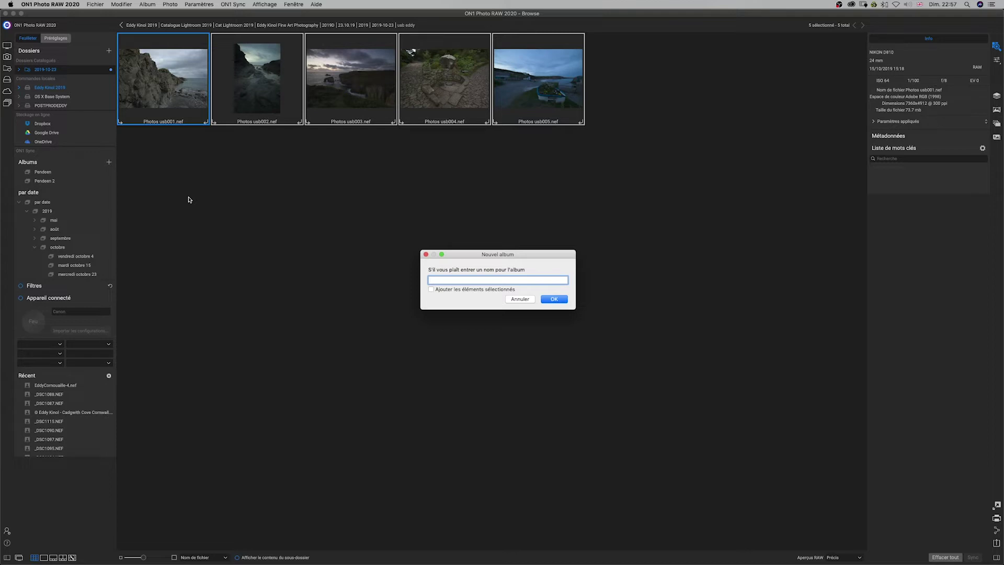
text(SB Album)
click(556, 299)
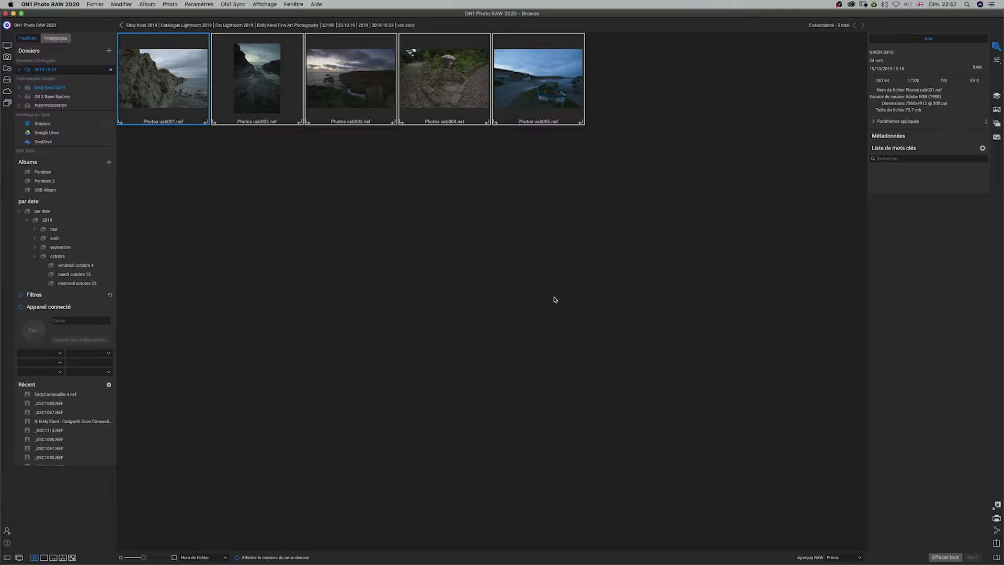
click(41, 191)
Step: Glance at the Pendeen 2 and Pendeen albums, then go back to USB Album
click(47, 191)
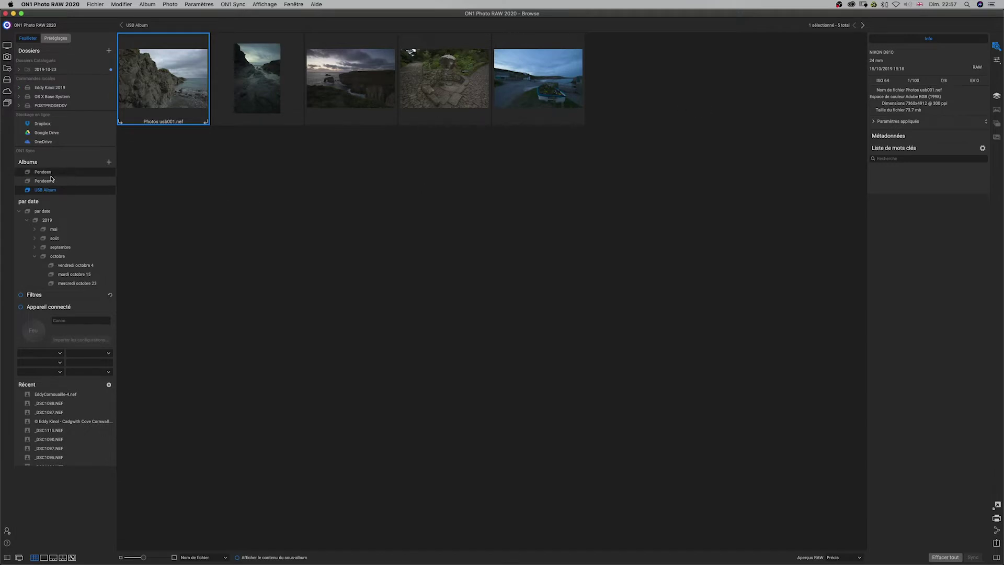
click(70, 180)
click(41, 173)
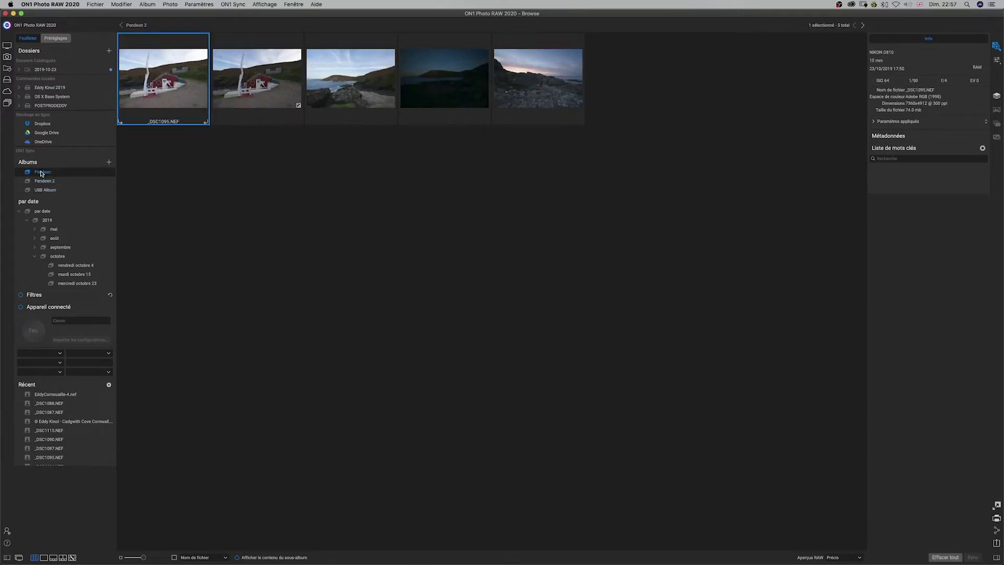
click(45, 190)
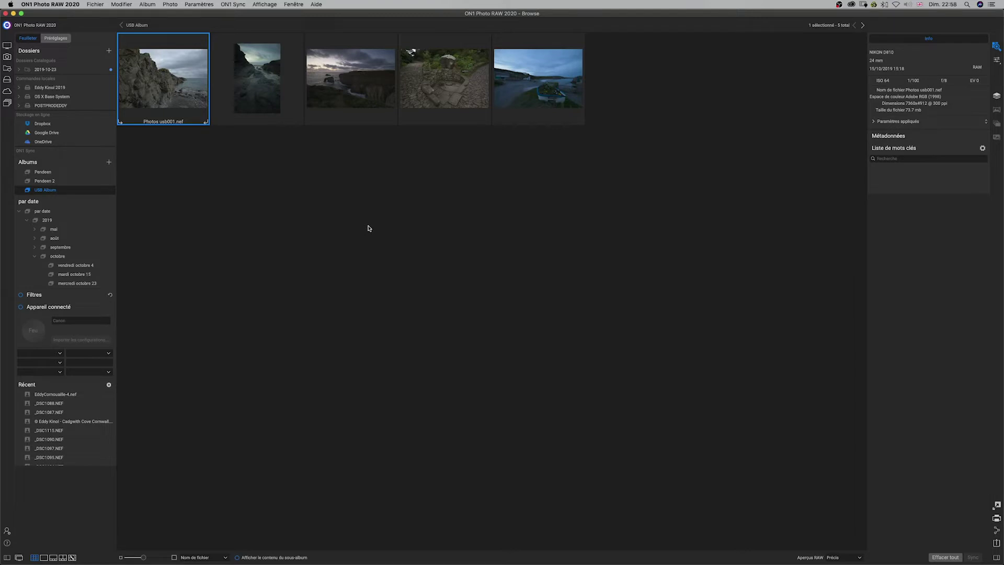
Step: Enlarge the thumbnails with the +/- keys, then open usb001 full size with E
key(plus)
key(plus)
key(plus)
key(plus)
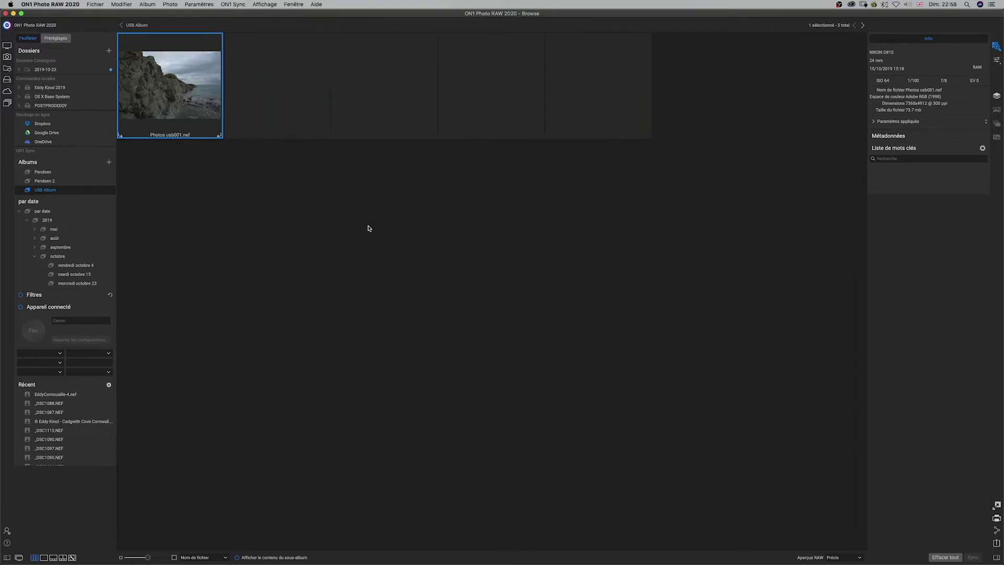
key(minus)
key(minus)
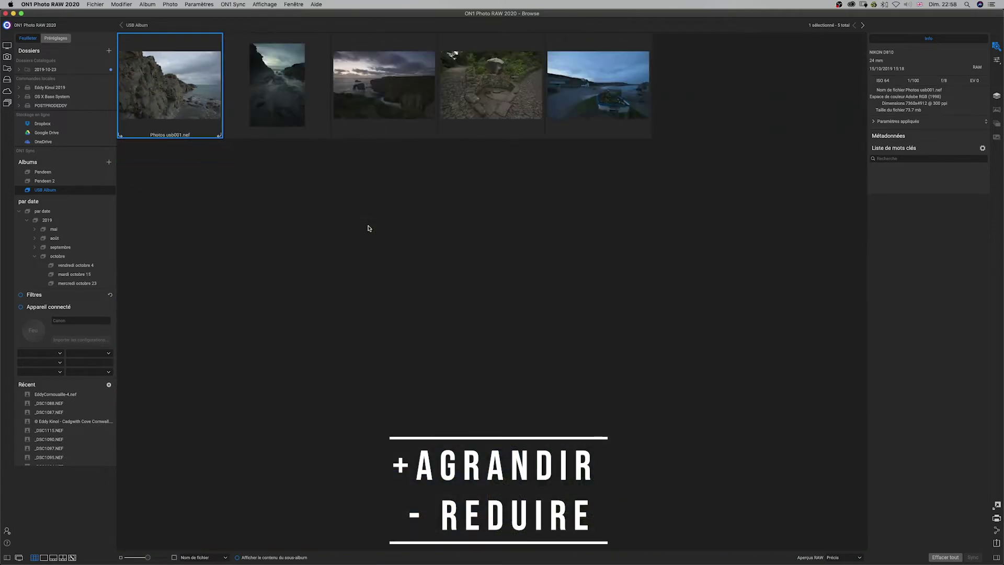
key(plus)
key(plus)
key(plus)
key(minus)
key(minus)
key(minus)
key(plus)
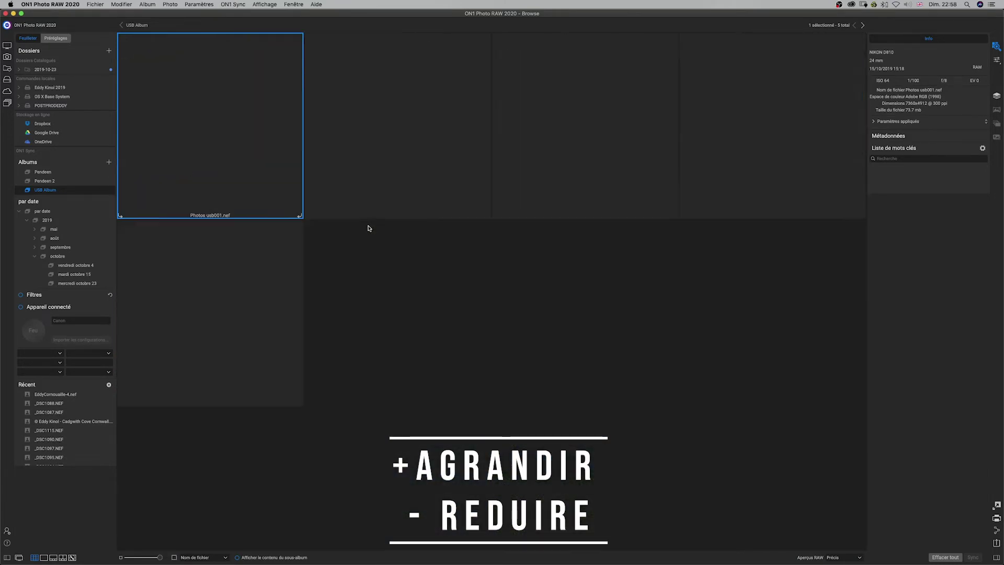
key(plus)
key(plus)
key(minus)
key(minus)
key(plus)
key(minus)
key(plus)
key(minus)
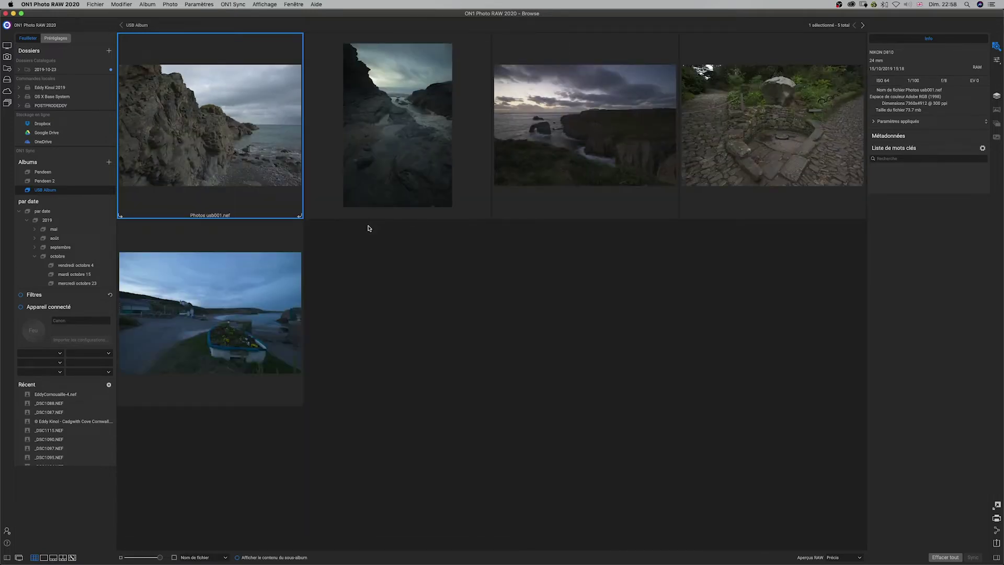
key(e)
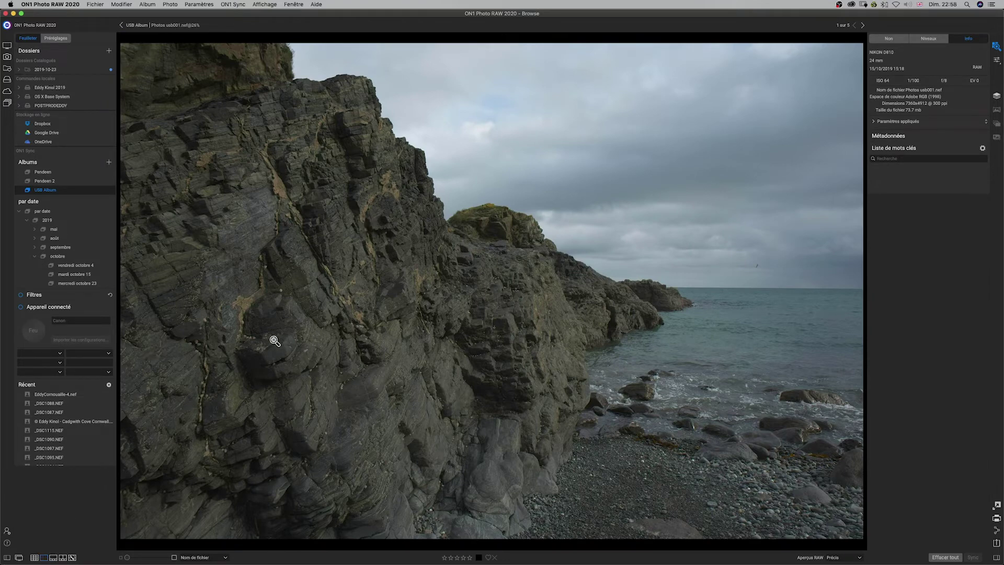
Step: Show the filmstrip, step from usb005 back to usb001, and switch to Compare view
key(f)
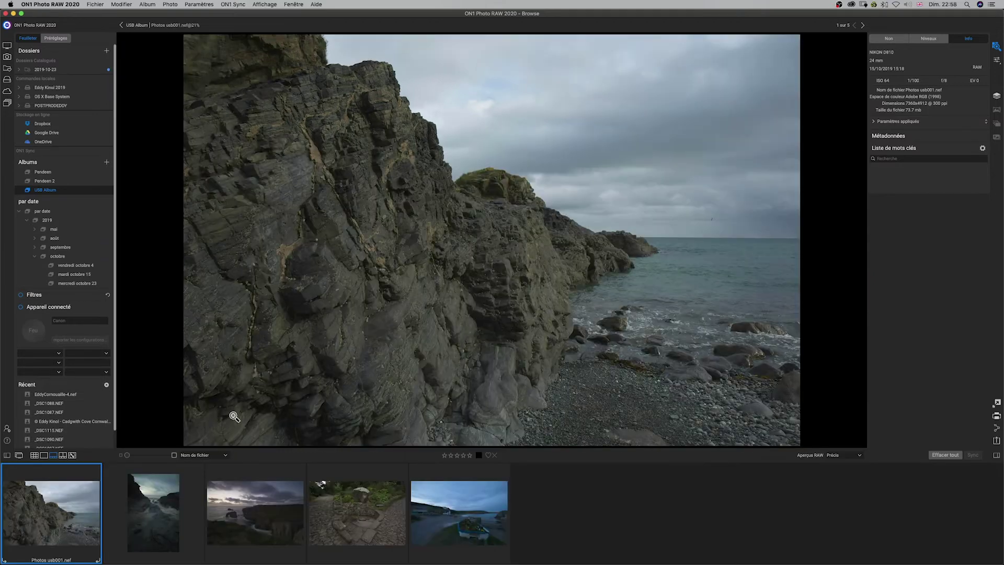
key(Right)
key(Right)
key(Right)
key(Right)
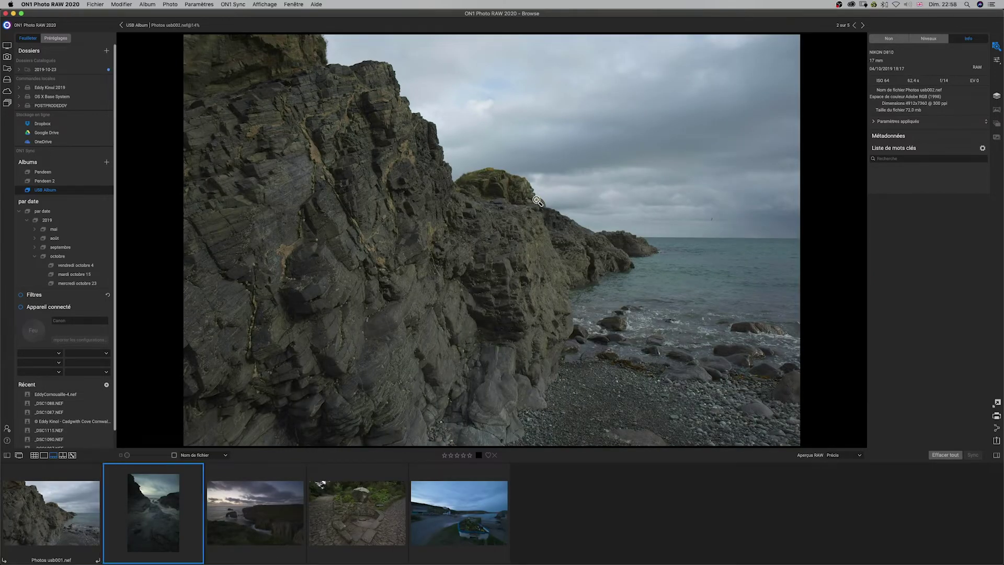
key(Left)
key(Left)
key(Left)
key(Left)
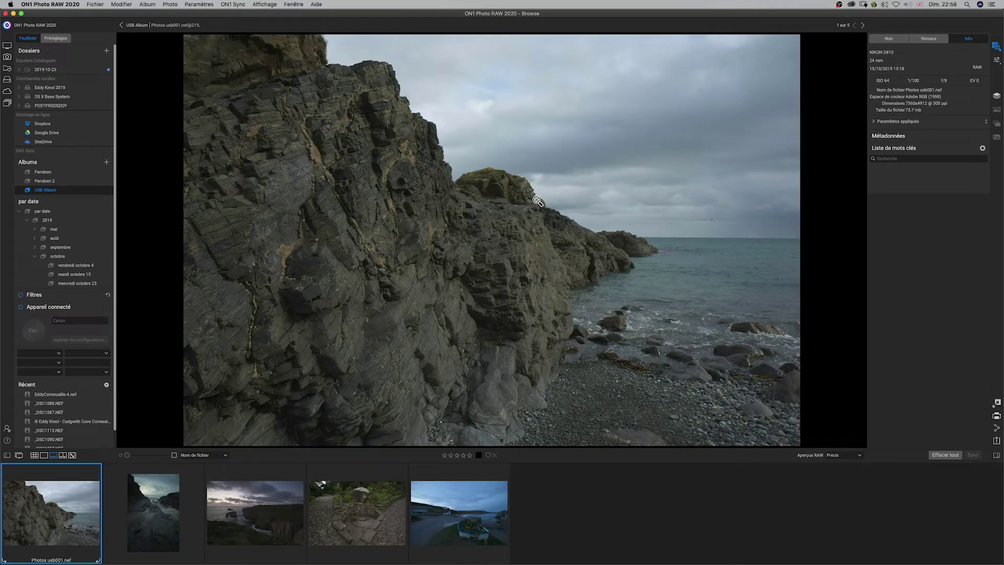
key(c)
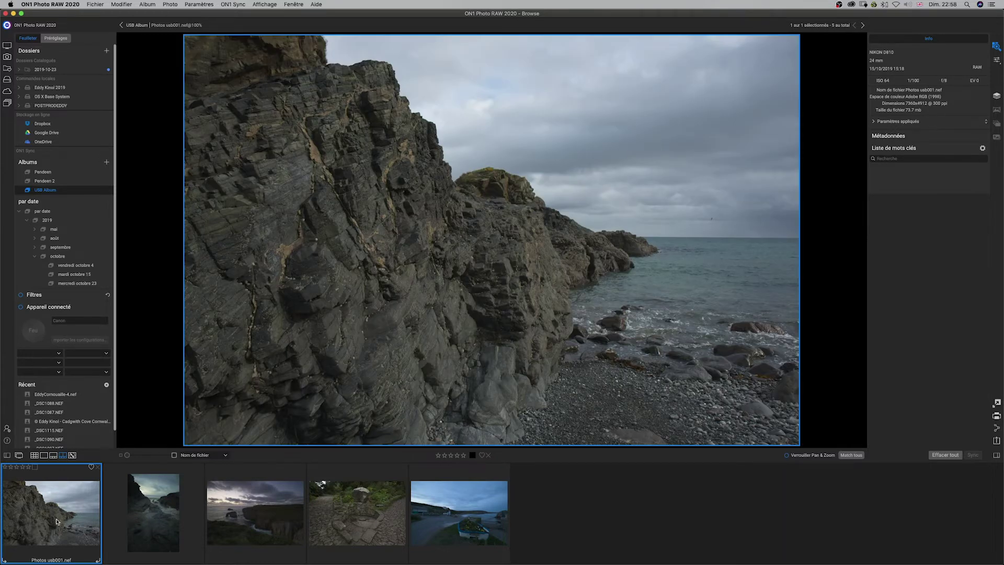
Step: Set up a side-by-side comparison of usb001 and usb004 after briefly adding the next photos
shift+click(248, 518)
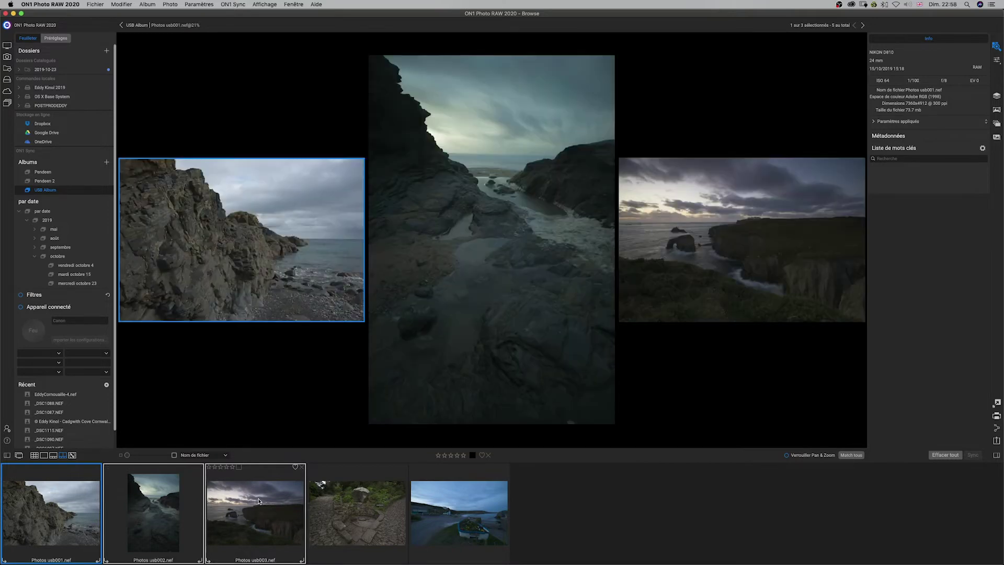
click(180, 511)
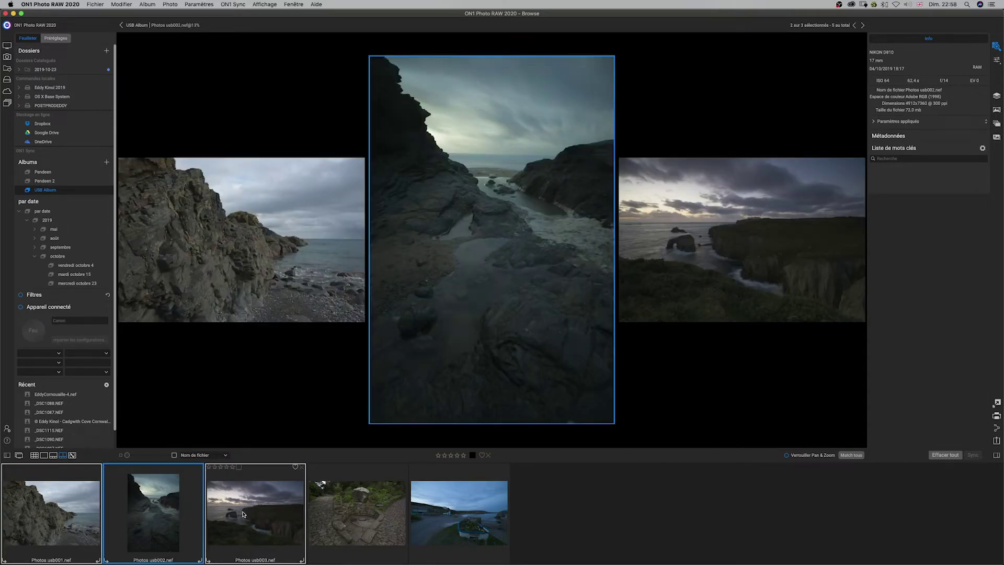
key(super+d)
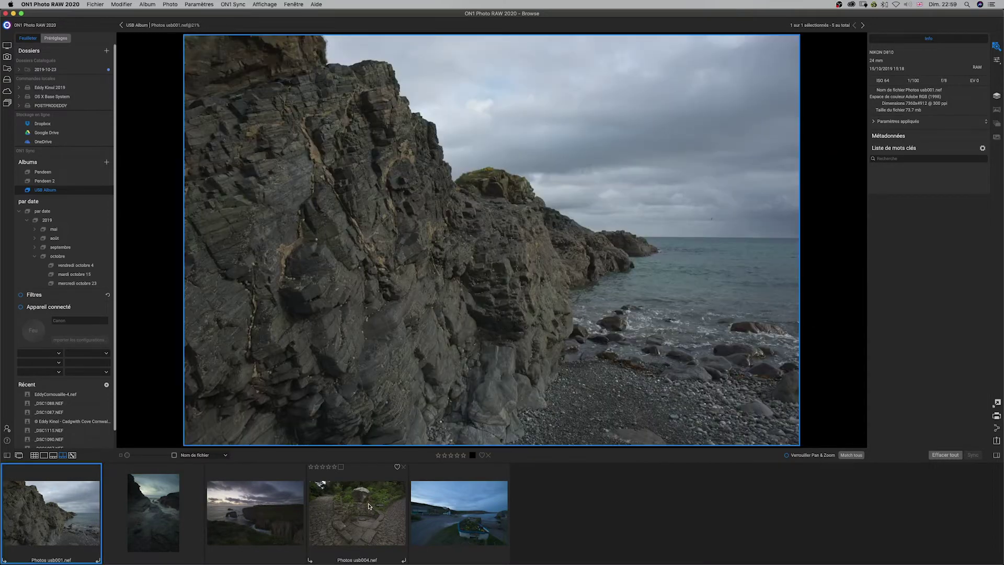
super+click(368, 507)
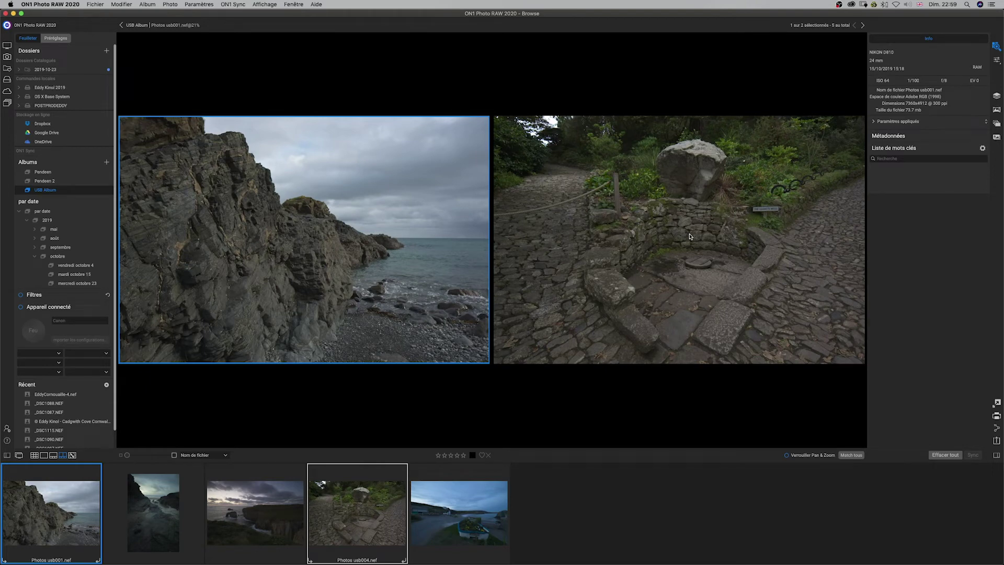
Step: Inspect the well and rocky shore photos at 50%, panning across the stone wall, then refit
click(692, 216)
click(687, 205)
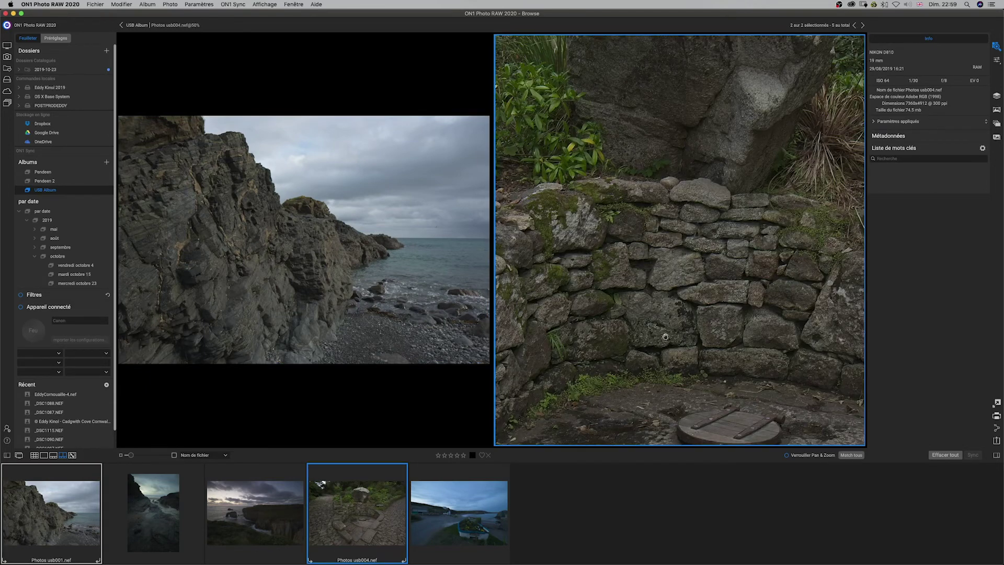
drag(736, 241, 782, 229)
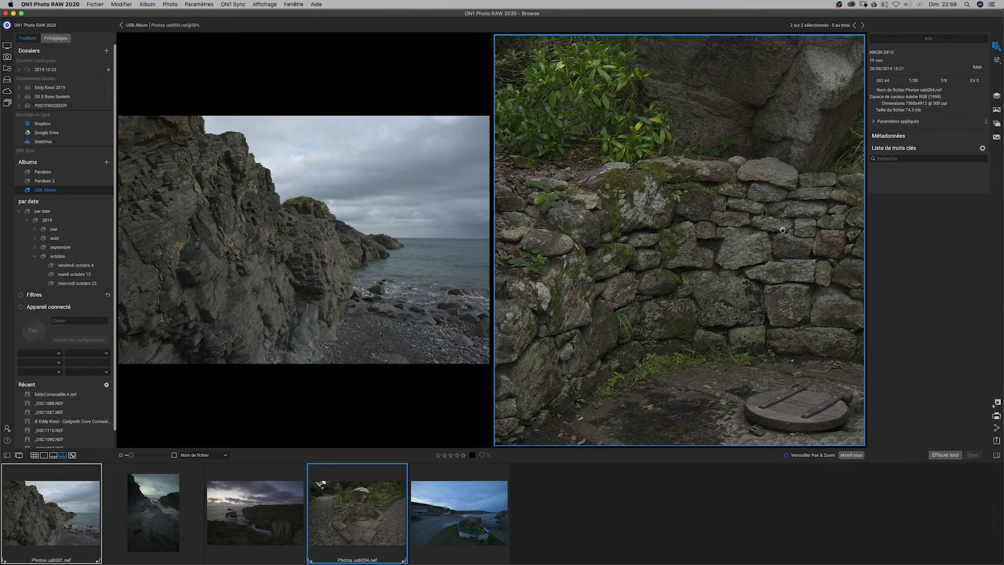
click(229, 263)
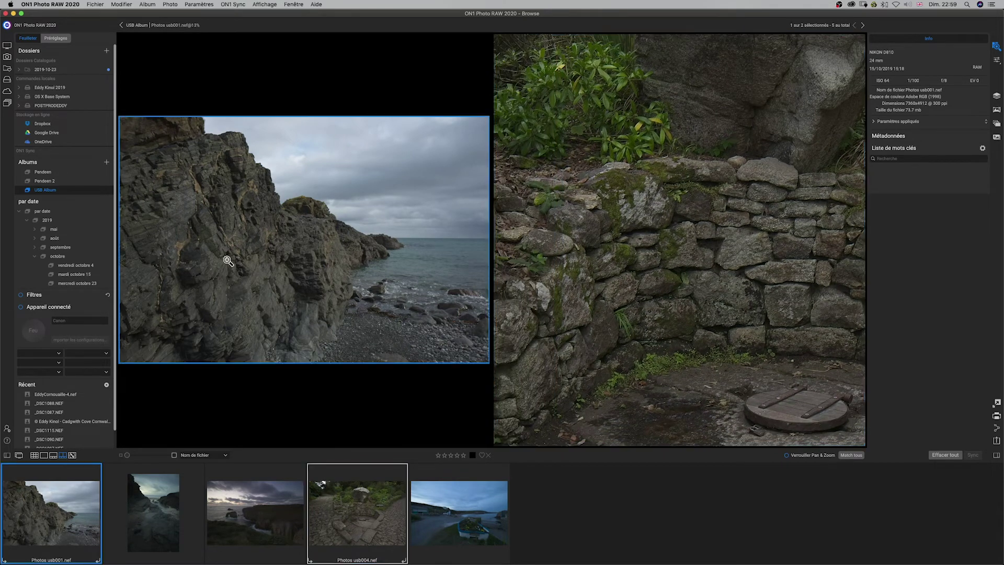
click(244, 262)
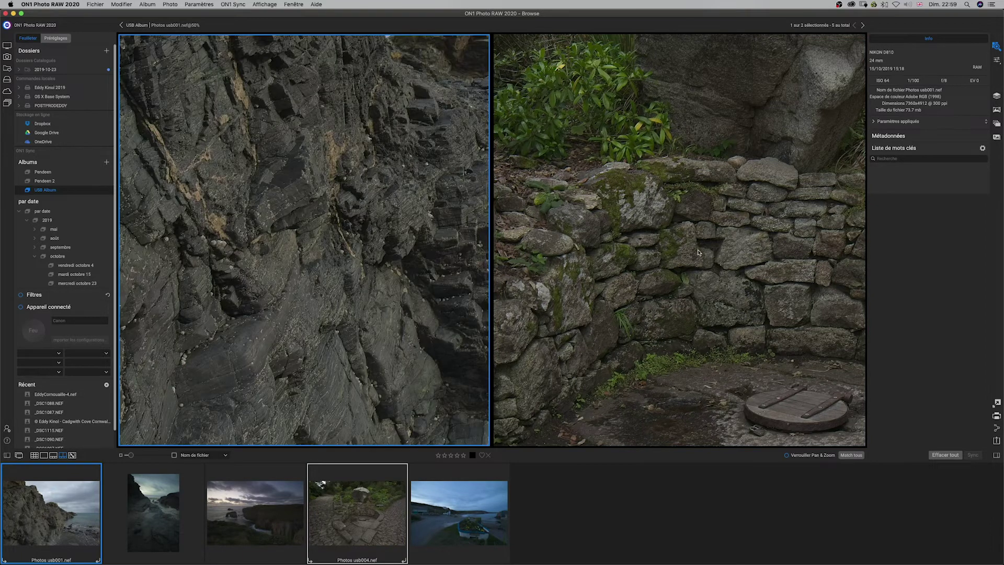
click(384, 306)
Step: Check the well photo at 100%, then show usb004 alone in the Detail view
click(624, 290)
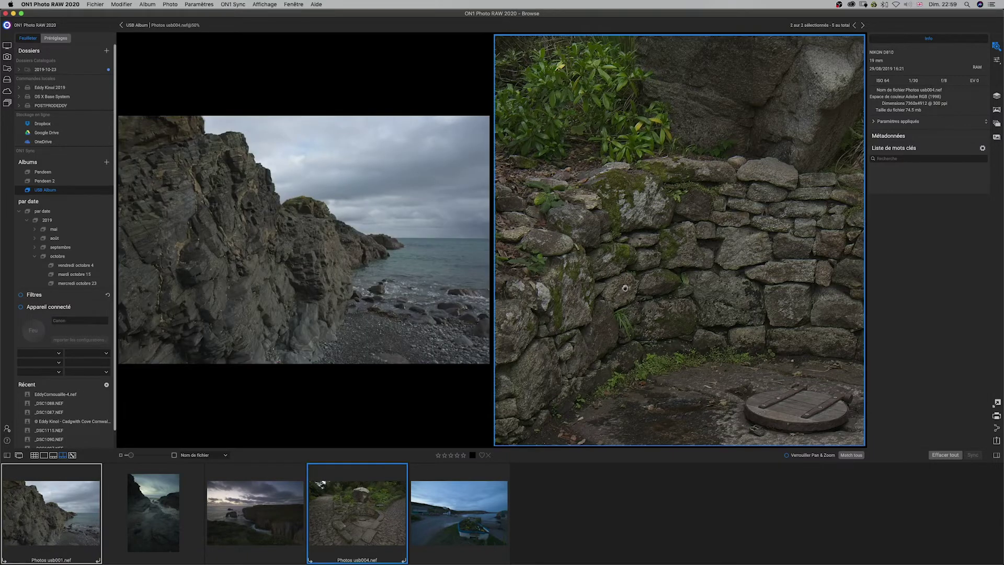
double_click(627, 228)
click(627, 228)
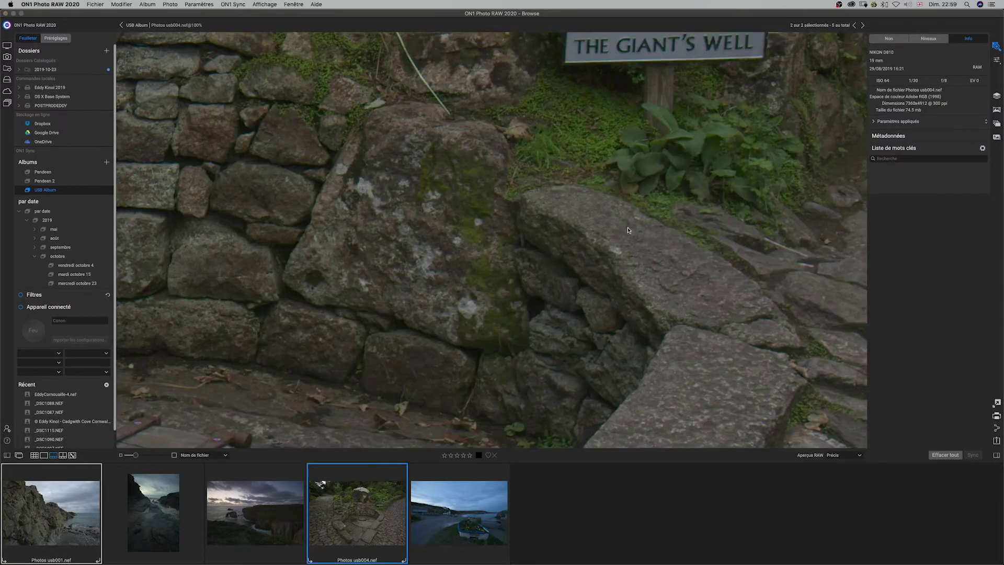
click(627, 228)
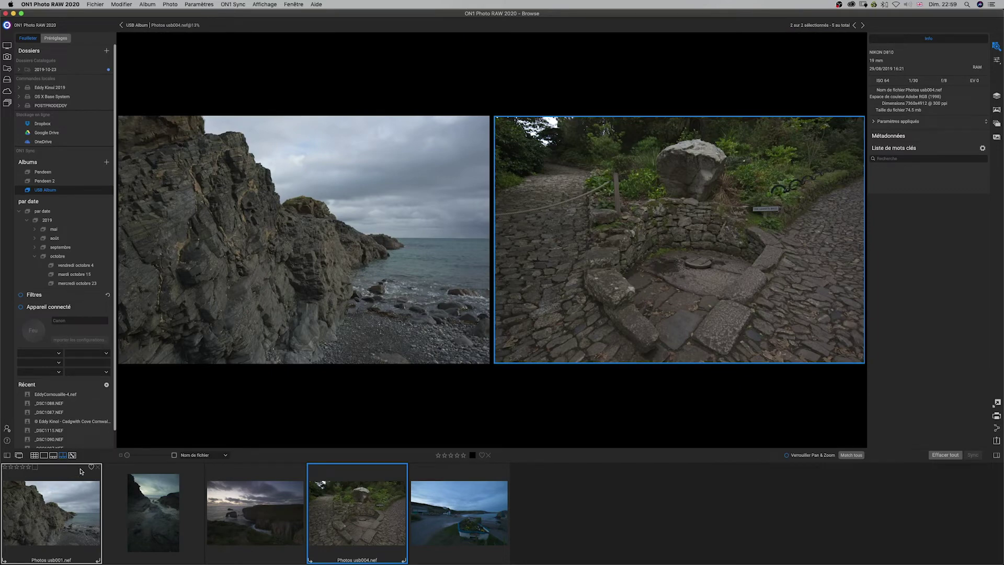
key(d)
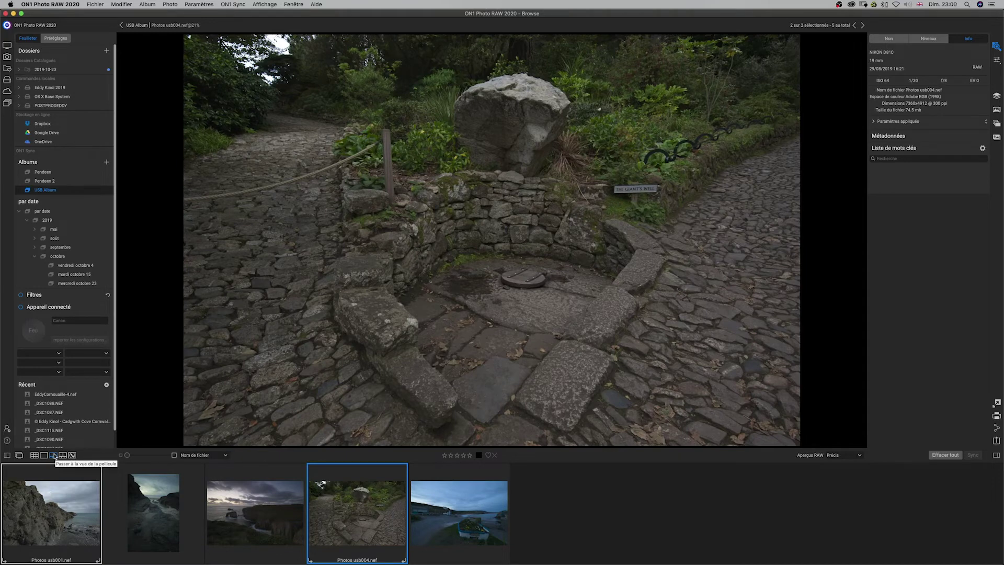
Step: Show usb001 large, glancing at the Photo menu and colour labels without choosing anything
click(585, 526)
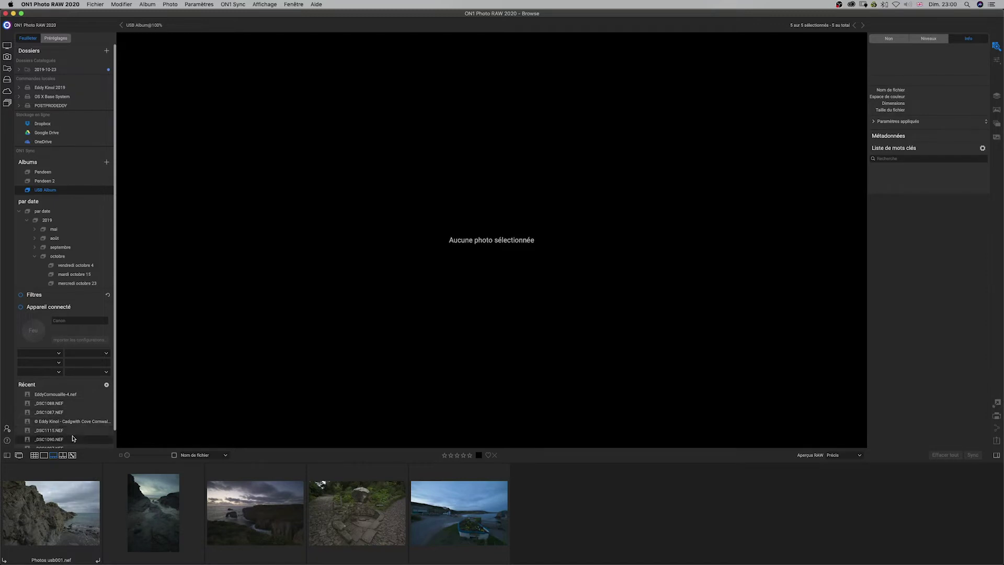
click(76, 520)
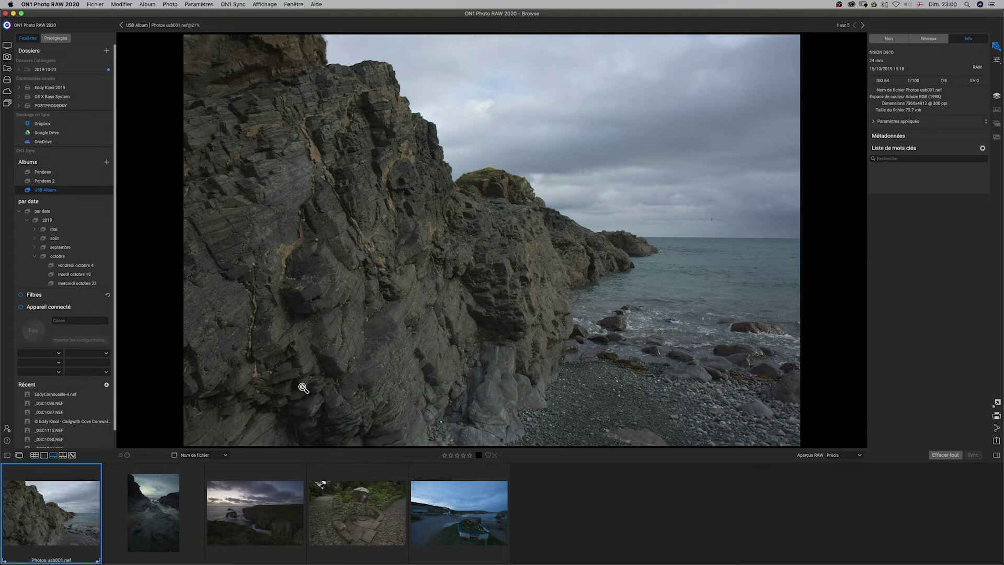
click(175, 4)
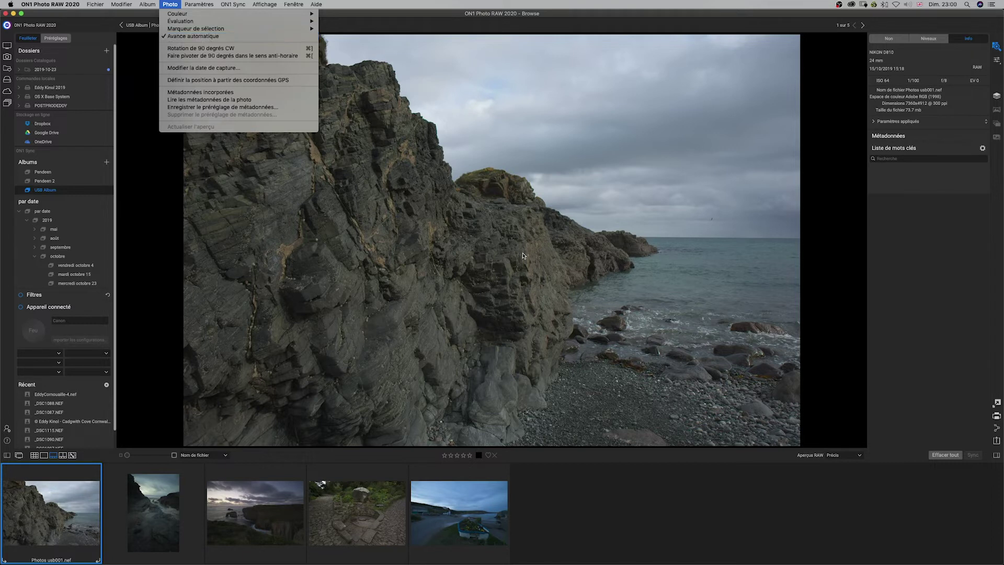
click(638, 544)
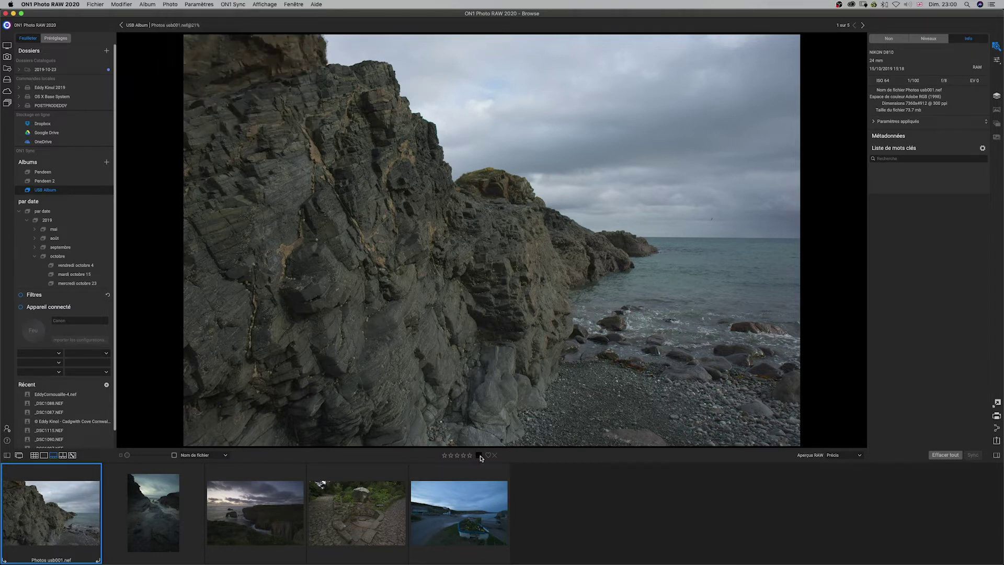
click(482, 457)
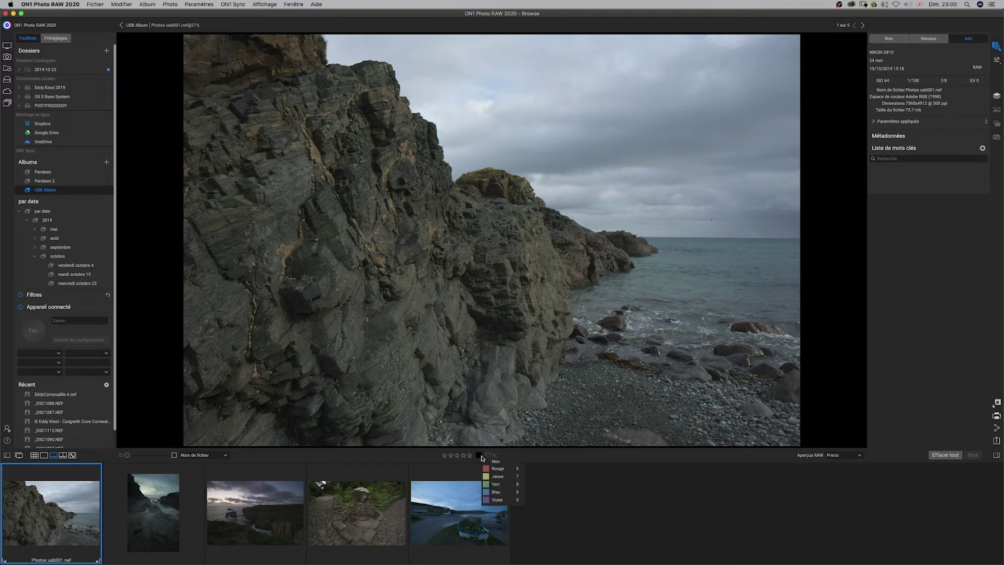
click(725, 554)
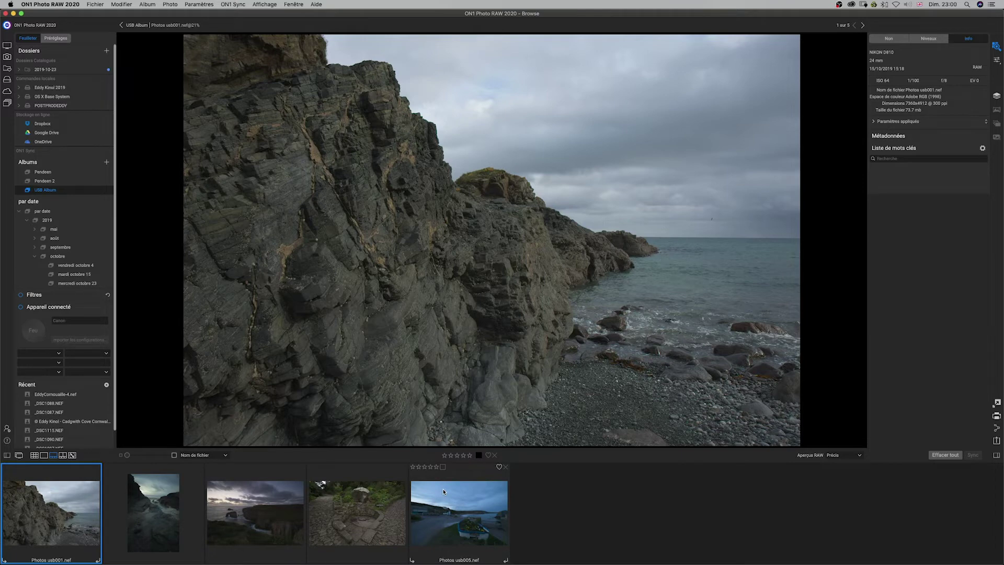
Step: Rate the album photos 3, 4, 5 and 2 stars in turn, then switch to Grid view
key(Right)
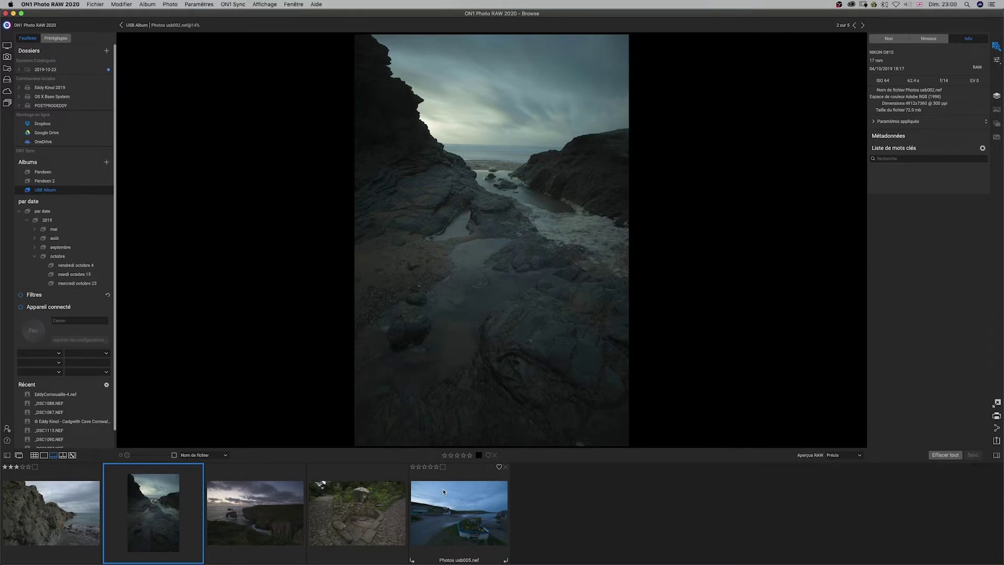
key(4)
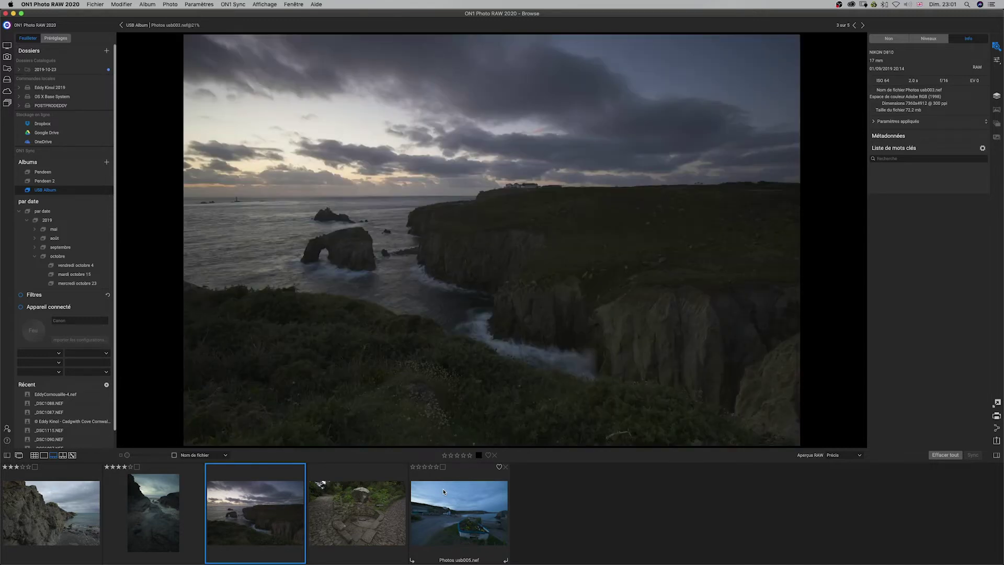
key(5)
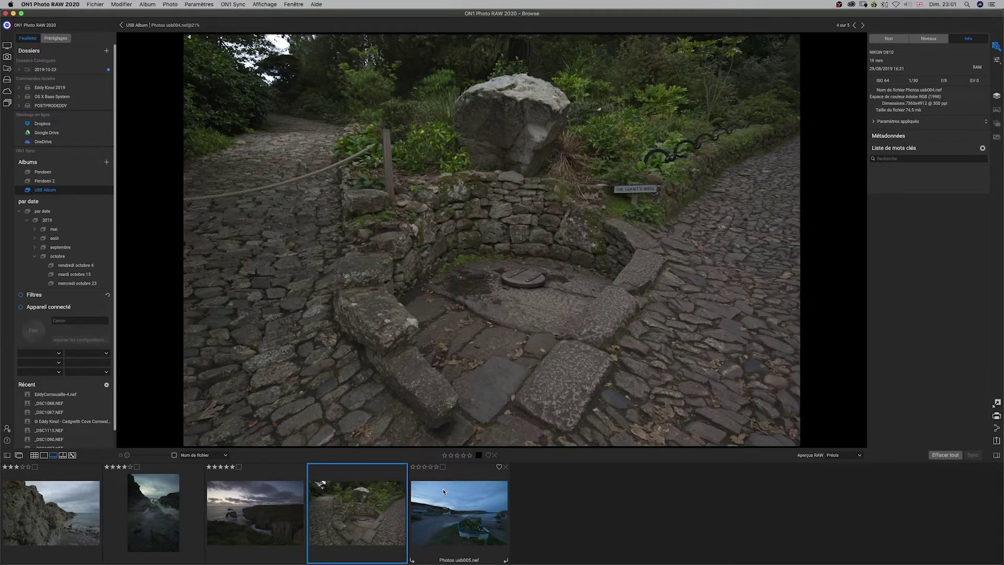
key(2)
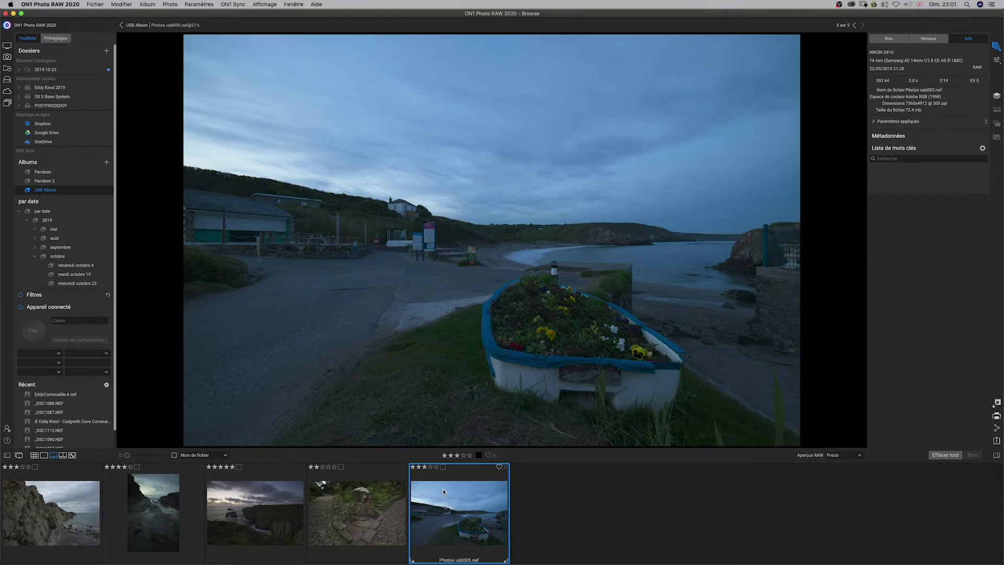
key(g)
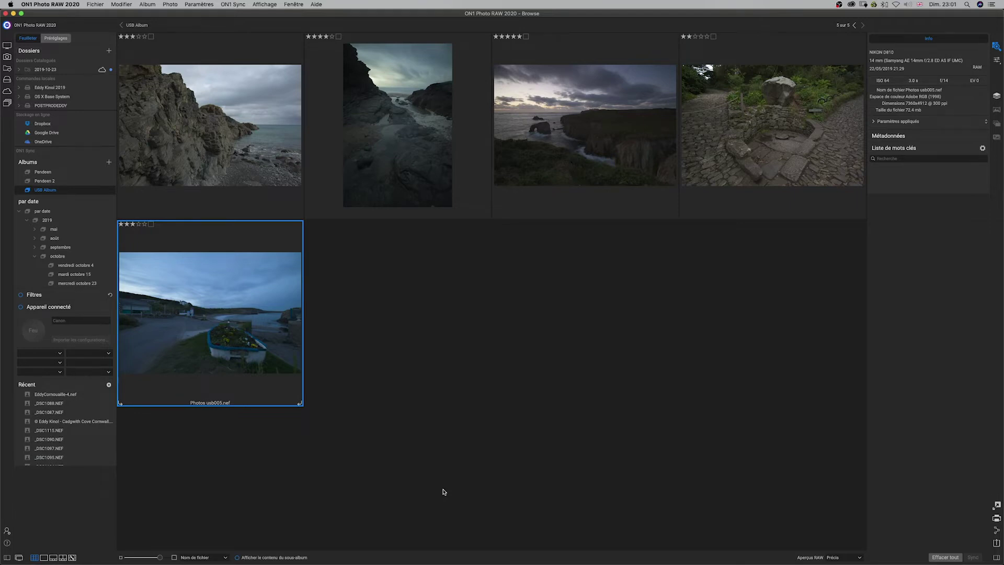
Step: Enlarge the grid thumbnails, then shrink them to five per row
key(super+equal)
key(super+equal)
key(super+equal)
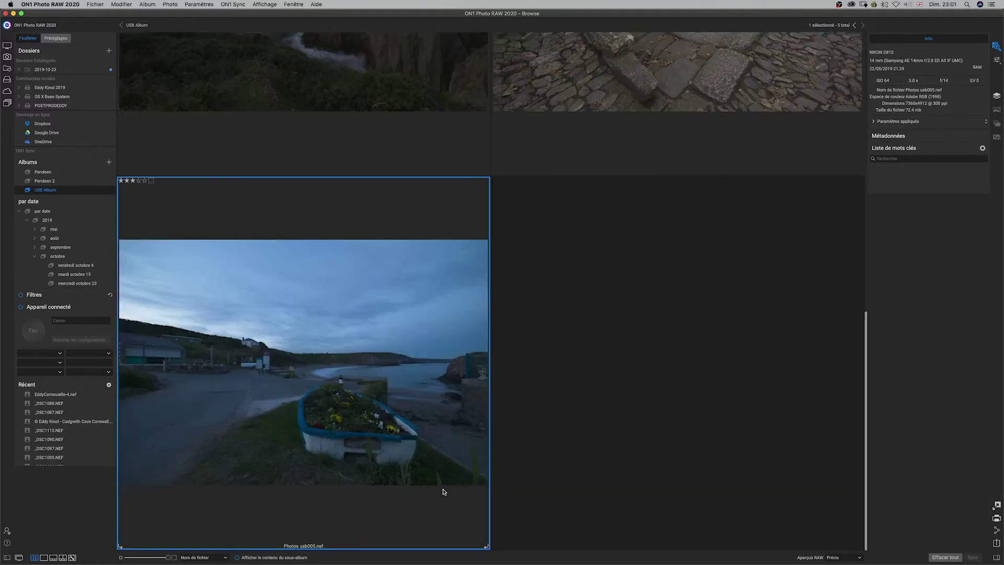
key(super+minus)
key(super+minus)
key(super+minus)
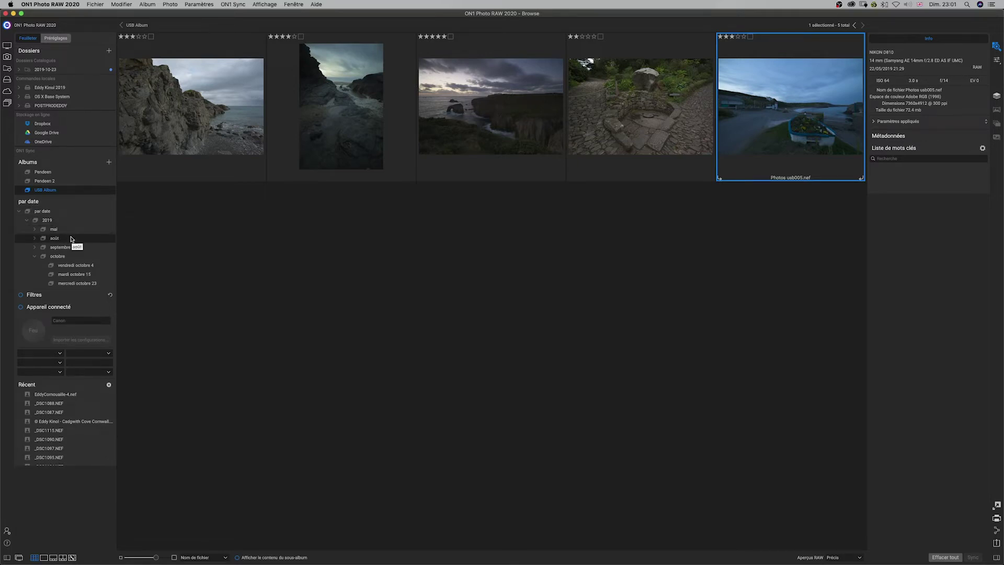
Step: Browse the photo days mai 22, août 29 and septembre 1 in the by-date tree
click(34, 230)
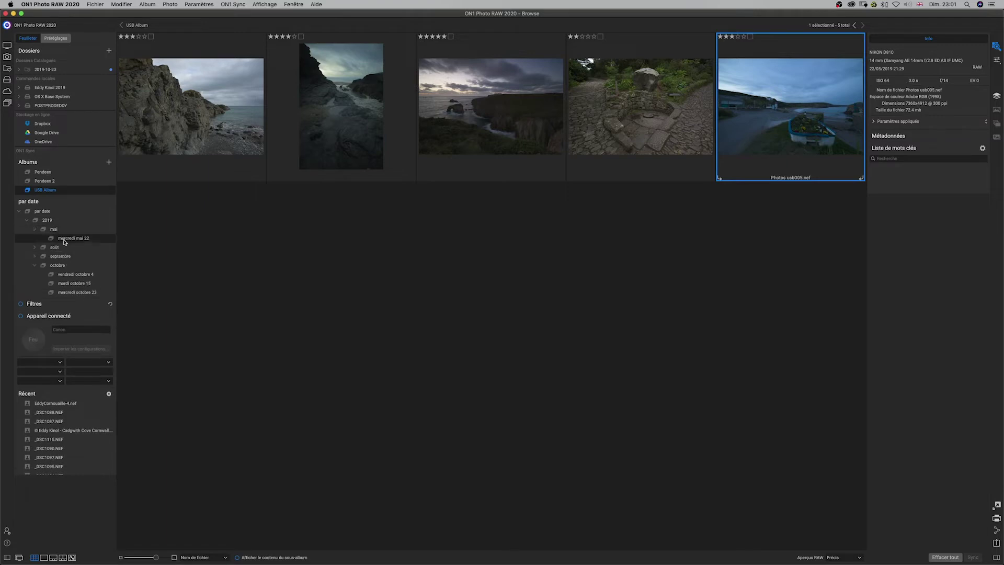
click(82, 240)
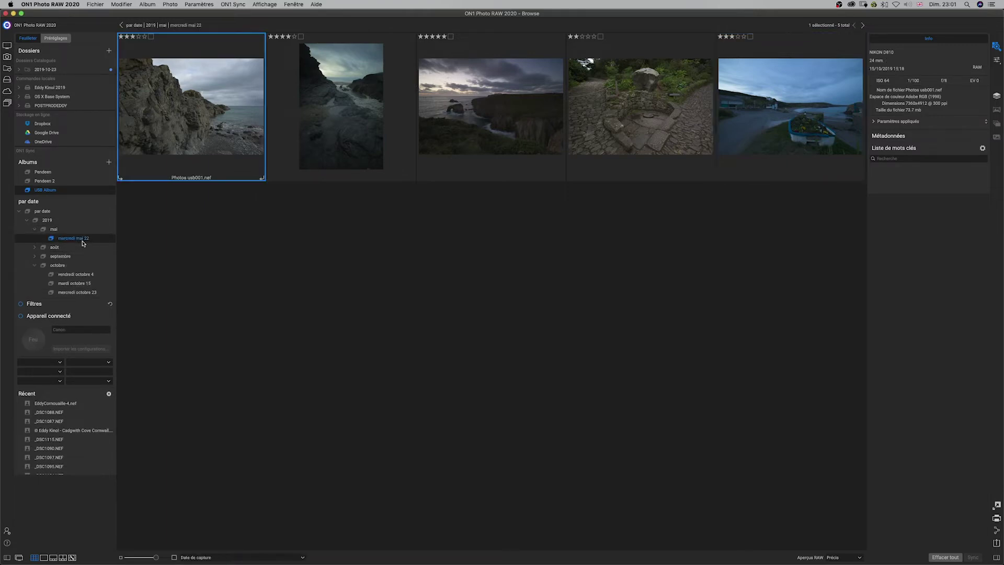
click(35, 247)
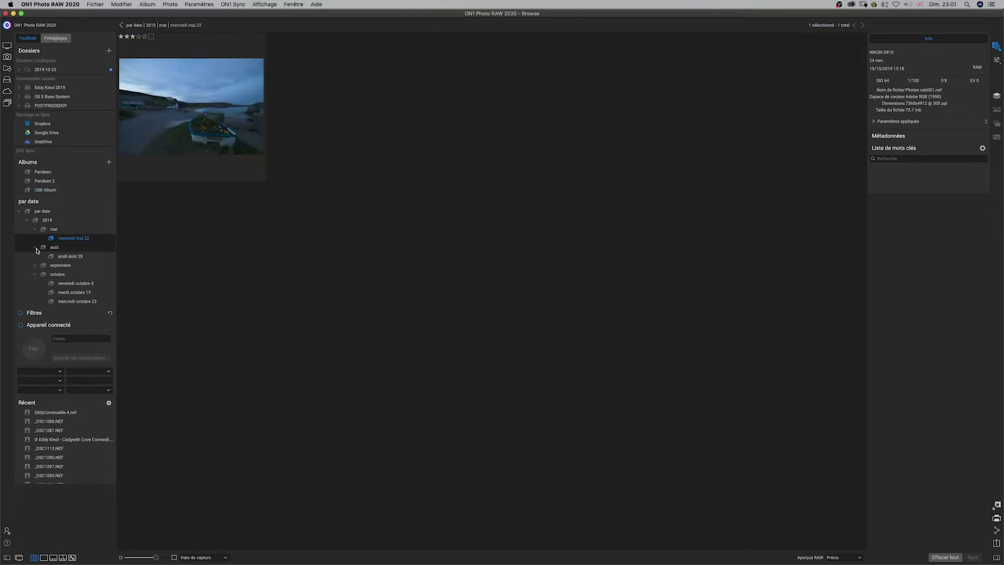
click(66, 256)
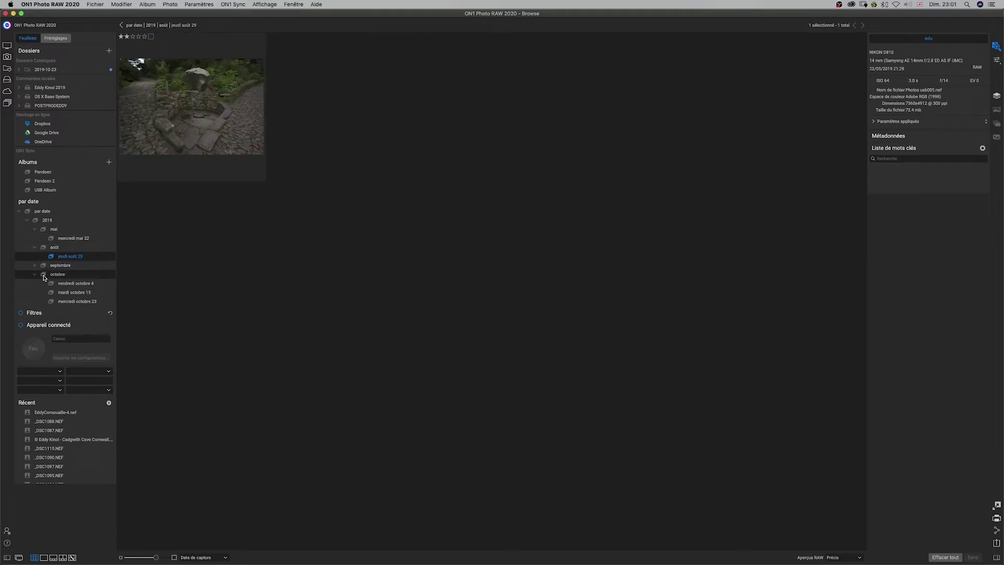
click(34, 265)
click(59, 274)
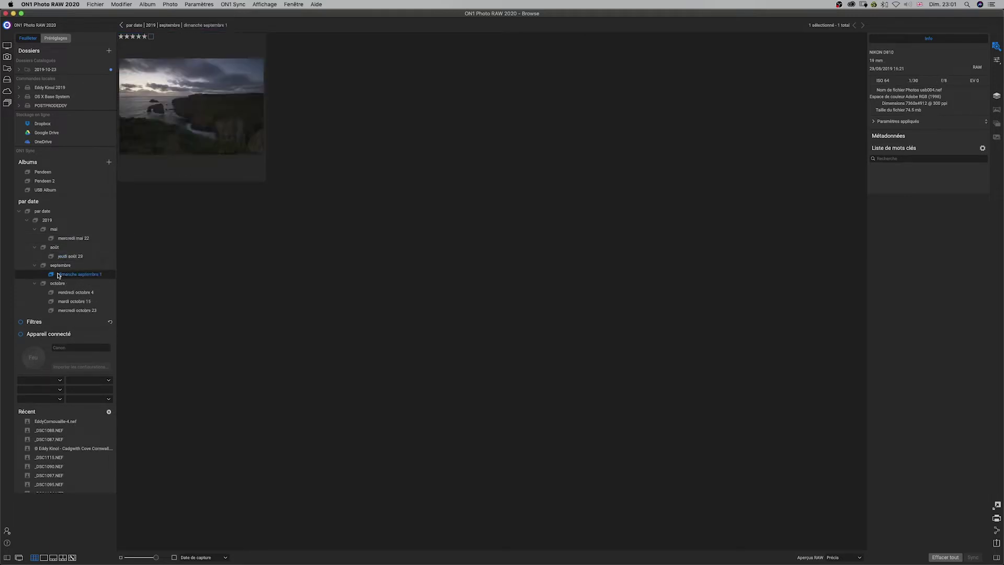
Step: View the 4, 15 and 23 October photo days, ending on 23 October, then collapse the listing
click(74, 292)
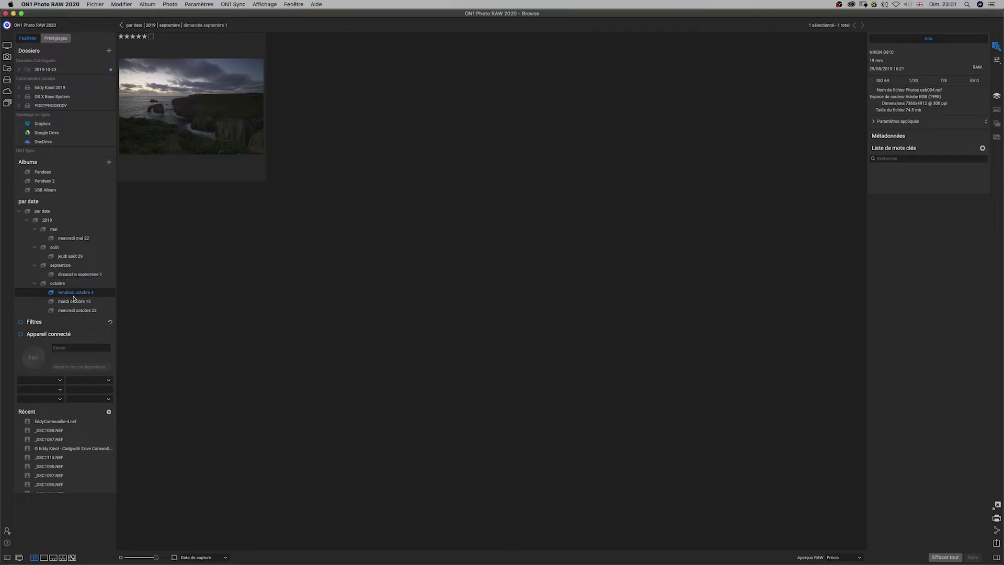
click(76, 302)
click(80, 310)
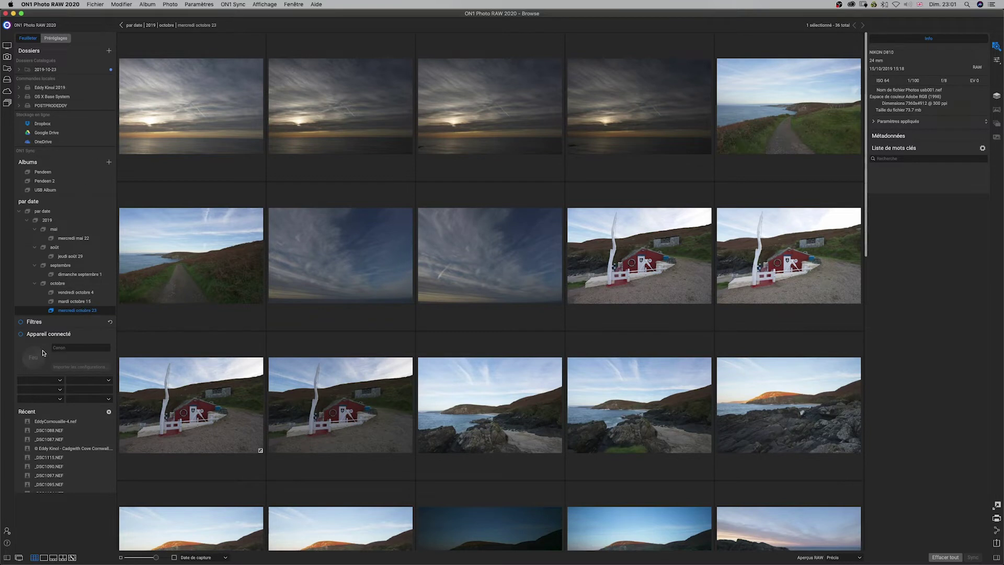
click(19, 211)
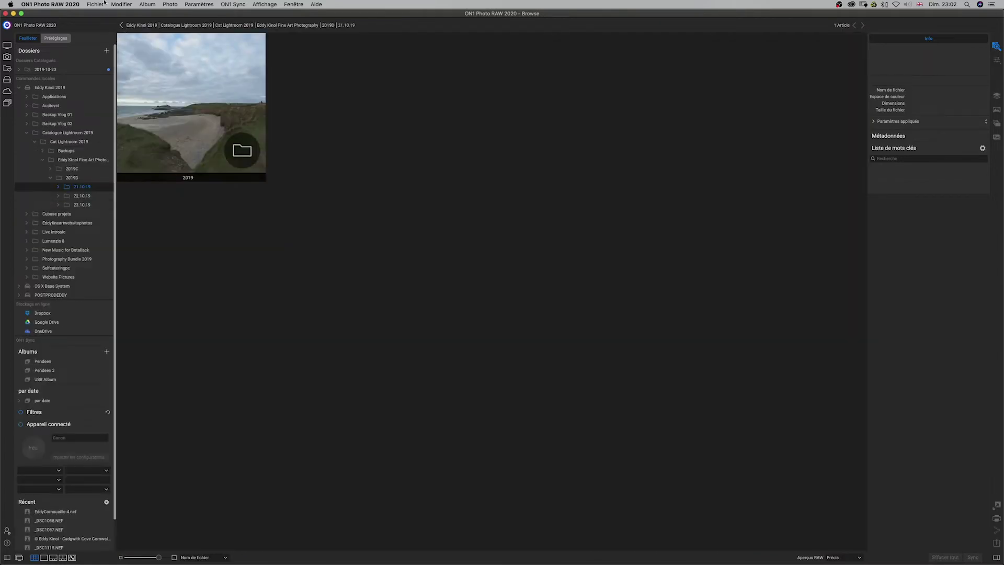
Step: Add 21.10.19 via Ajouter aux dossiers catalogués, keeping Taille standard previews
click(95, 4)
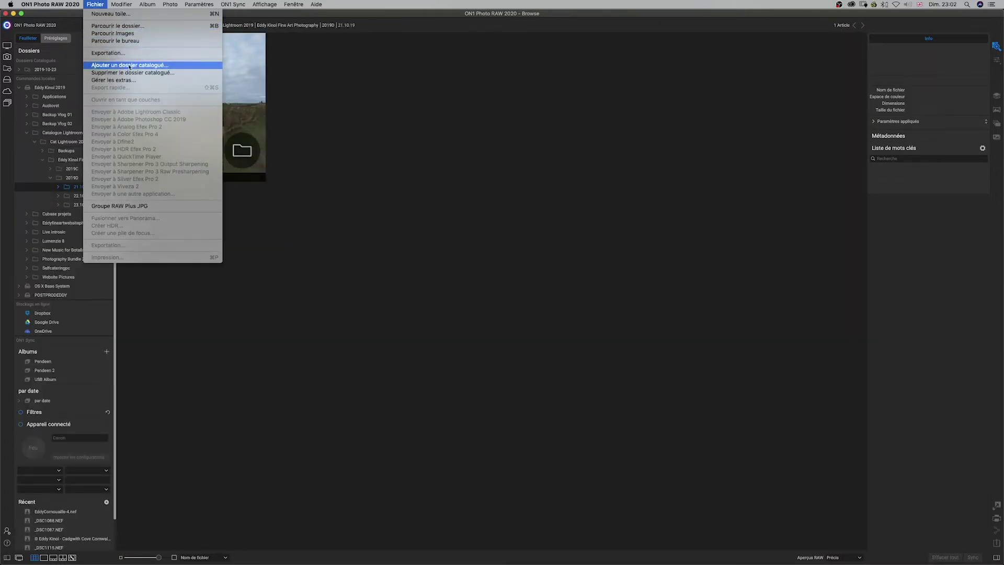
click(354, 186)
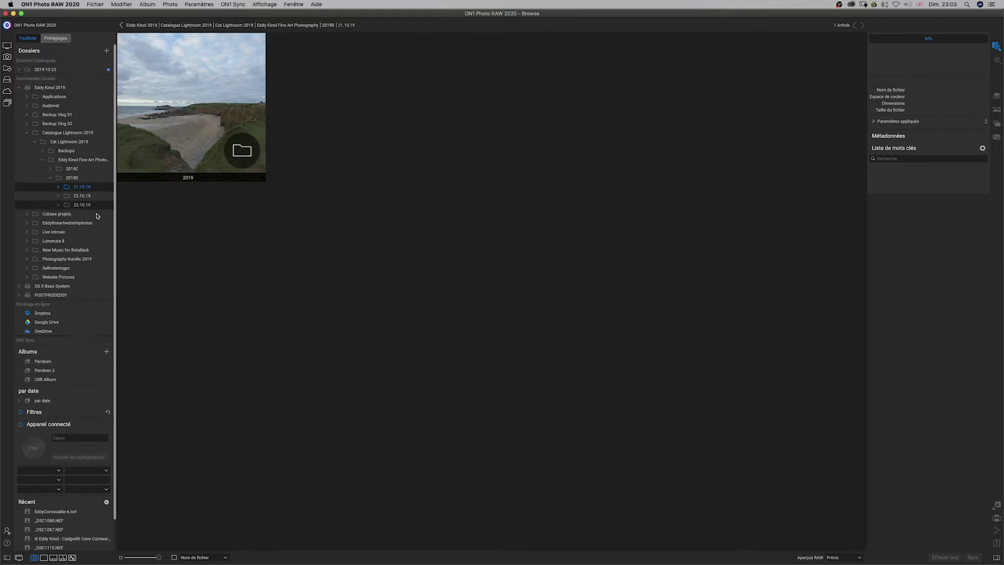
right_click(84, 189)
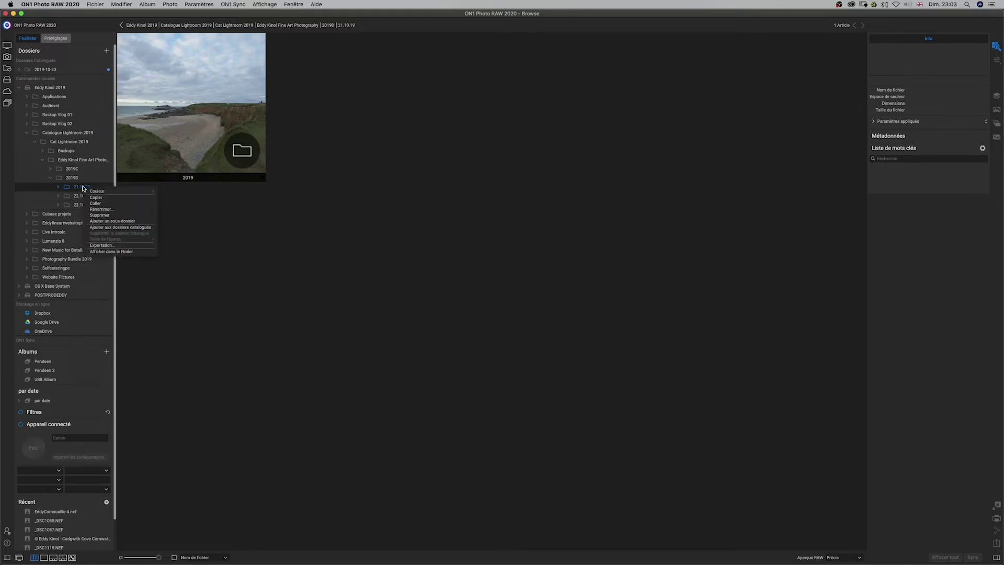
click(116, 228)
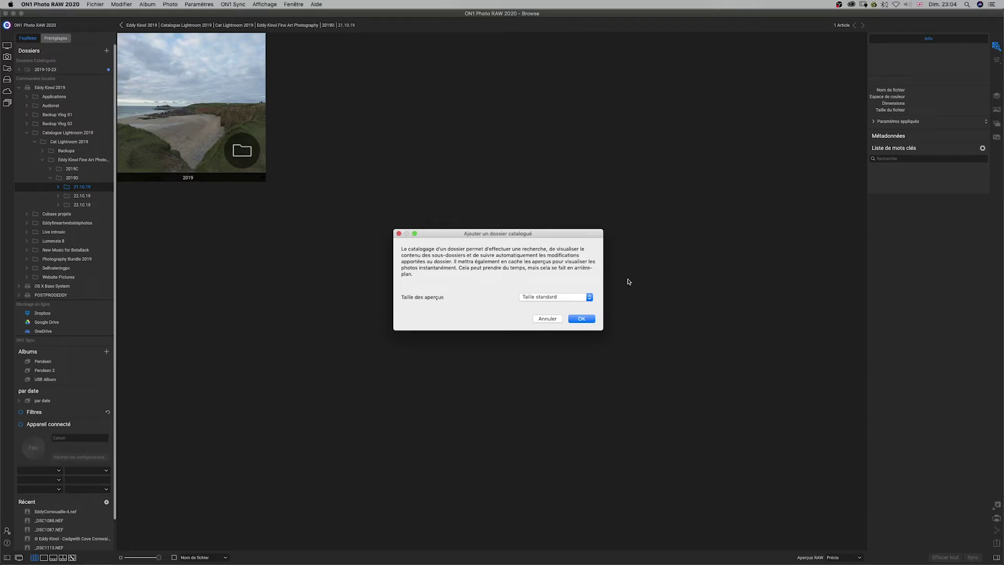
click(549, 299)
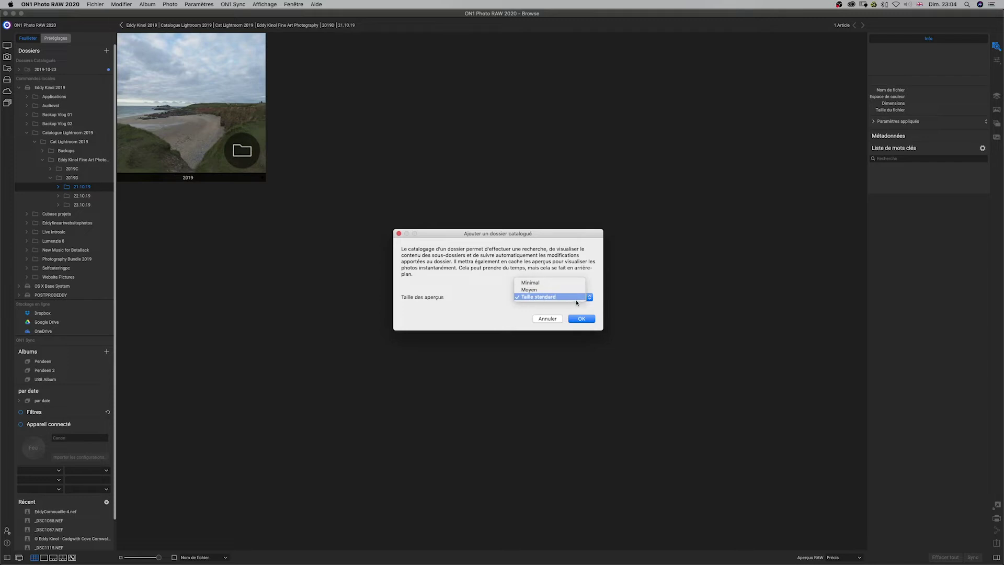
click(595, 278)
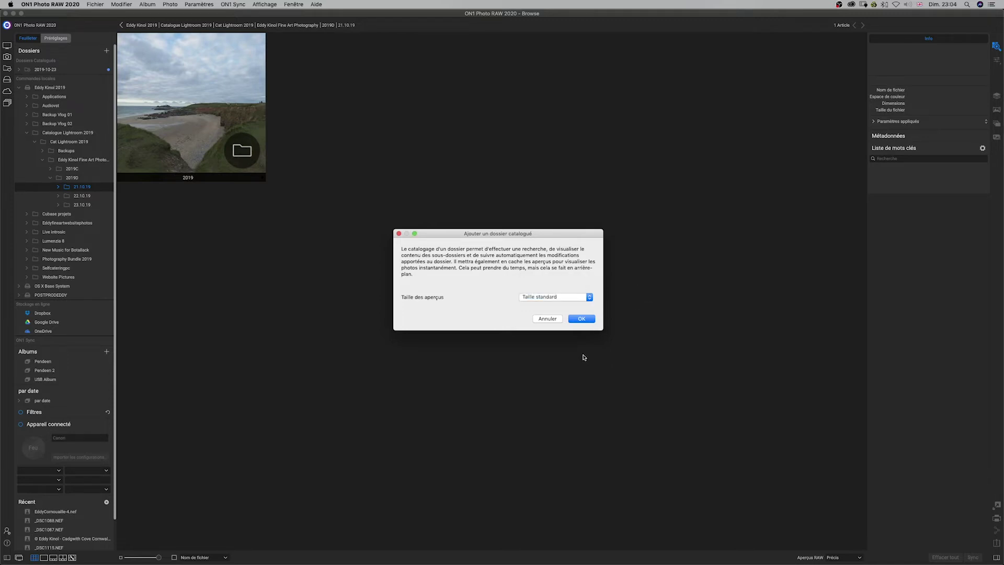
click(582, 318)
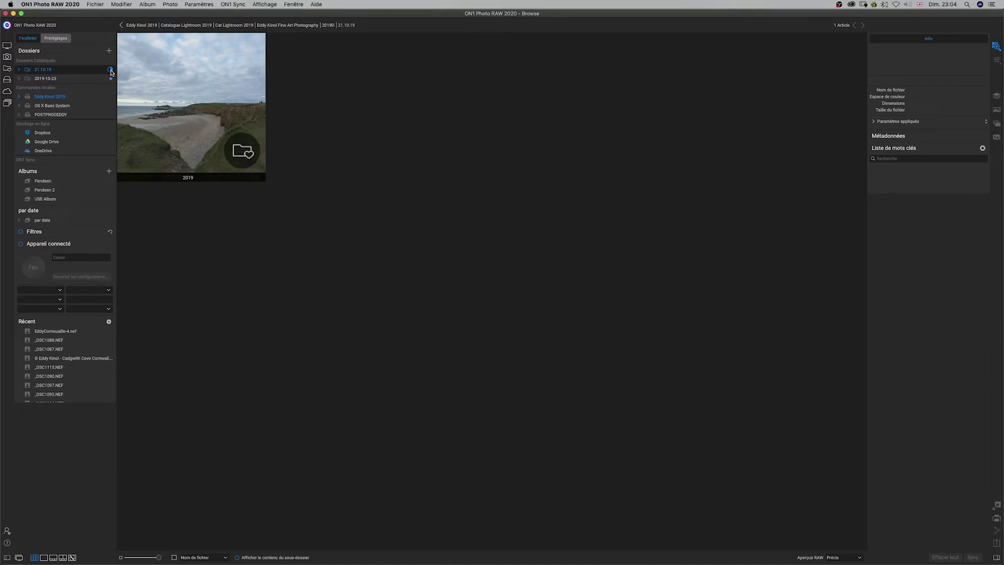
Step: Open _DSC1101 from the 2019-10-23 folder in Edit, then return to the Browse grid
click(46, 78)
click(787, 131)
click(795, 232)
key(Down)
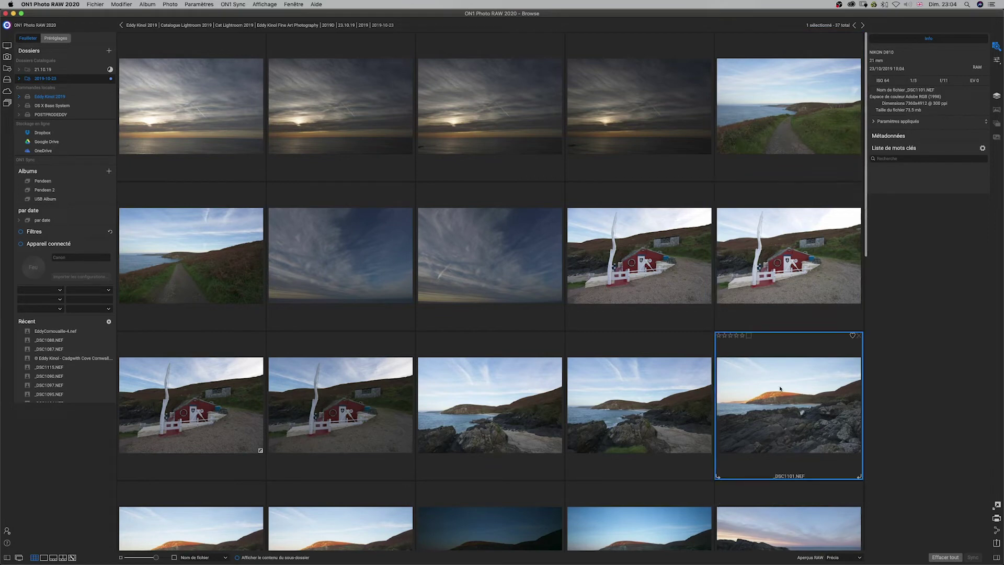
click(997, 60)
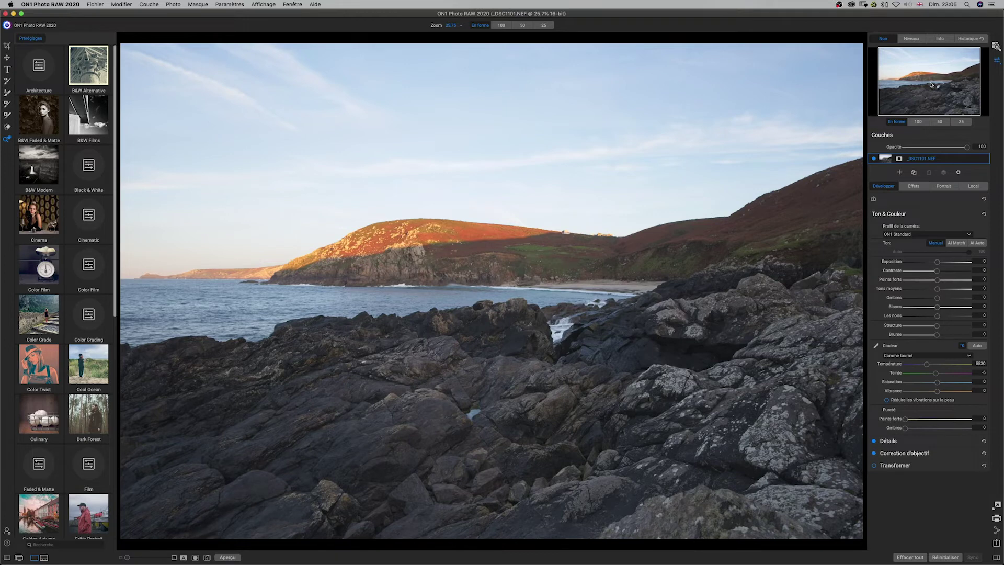
key(g)
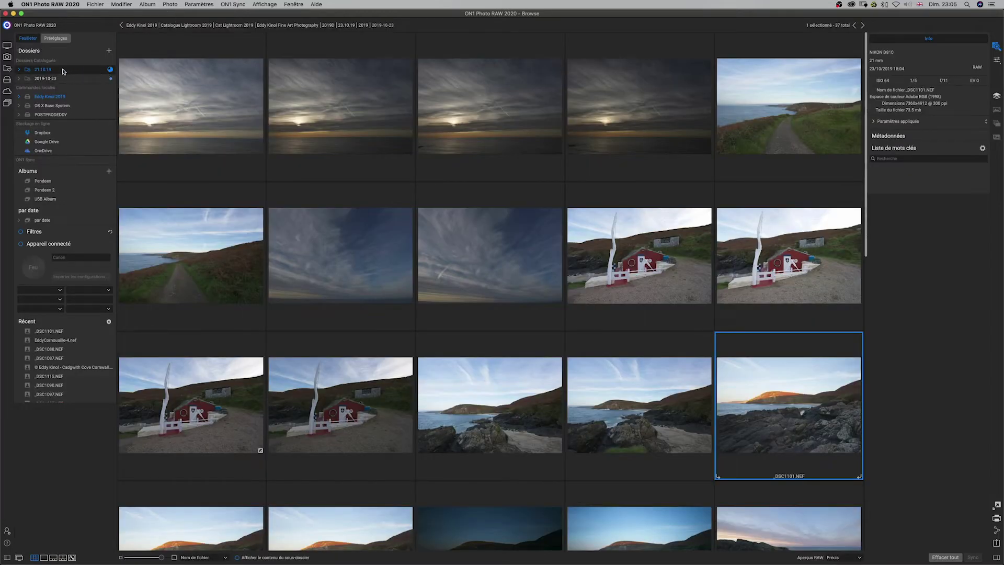
Step: Open 21.10.19 > 2019 > 2019-10-21 and scroll through its 39 photos
click(46, 72)
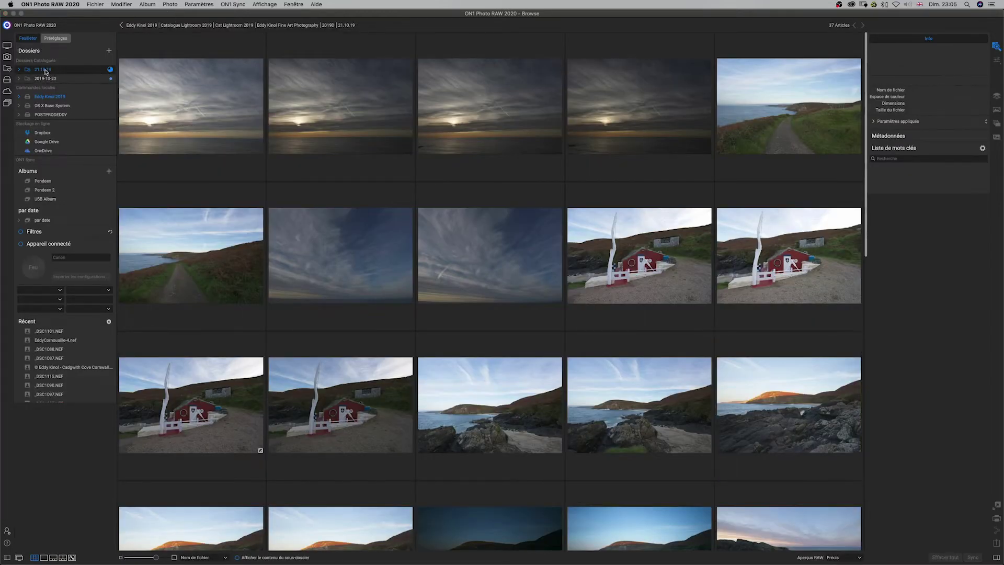
click(190, 80)
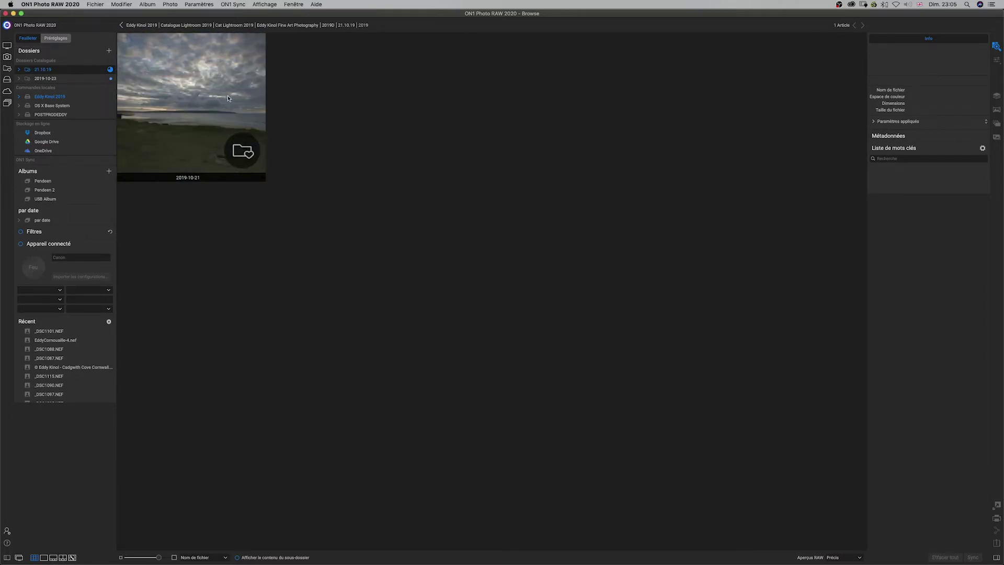
double_click(261, 98)
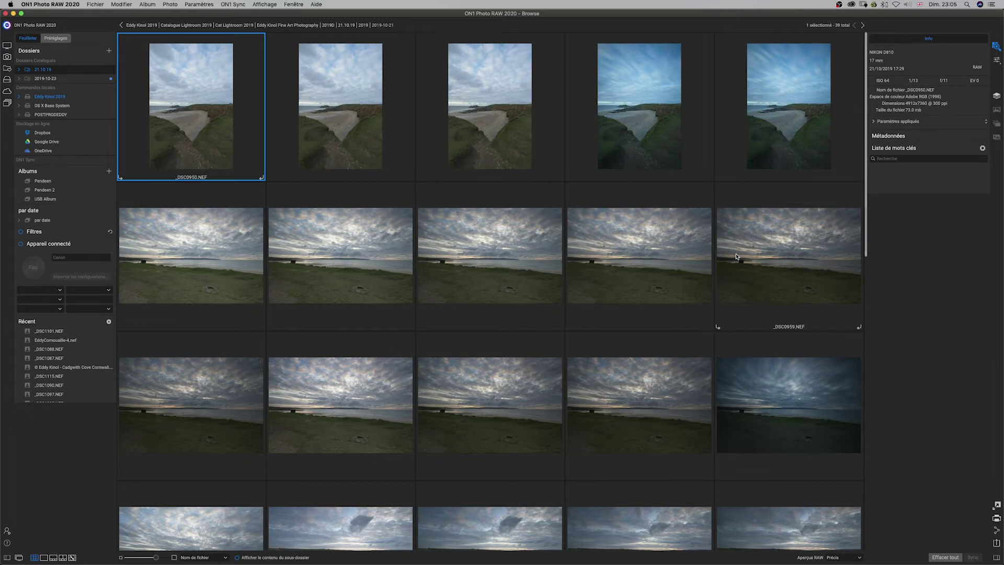
scroll(680, 282, down, 5)
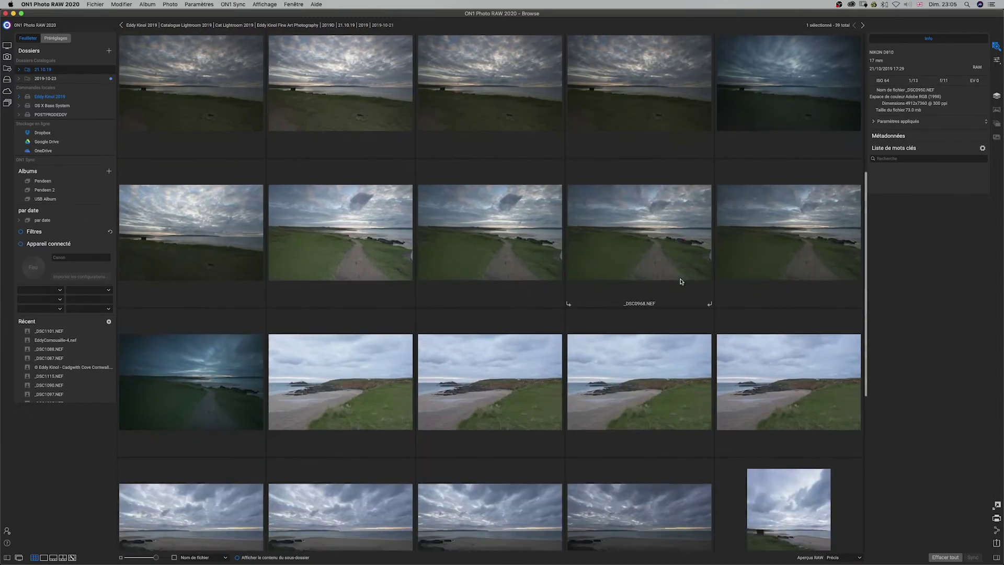
scroll(680, 281, down, 2)
scroll(679, 281, down, 4)
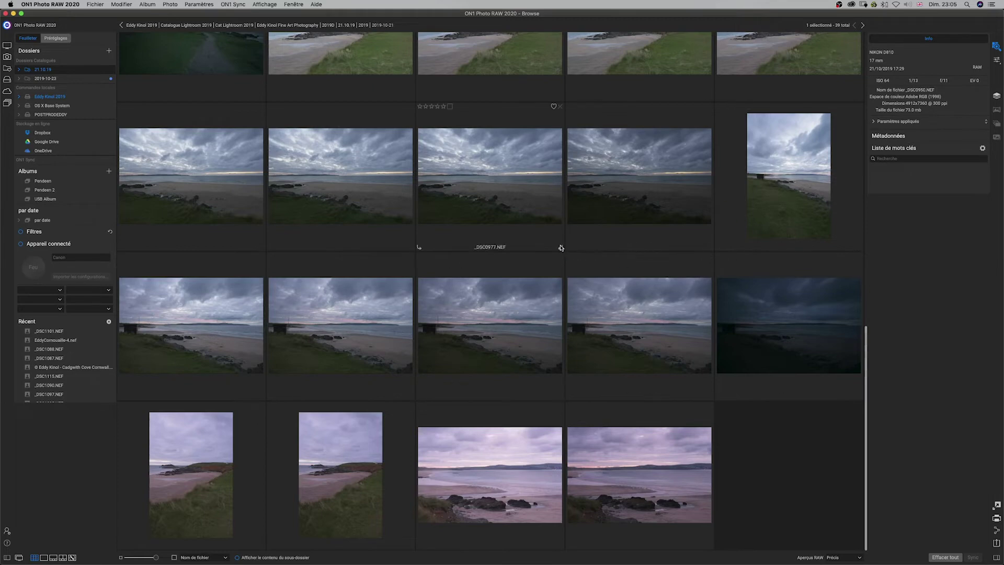
scroll(522, 246, up, 10)
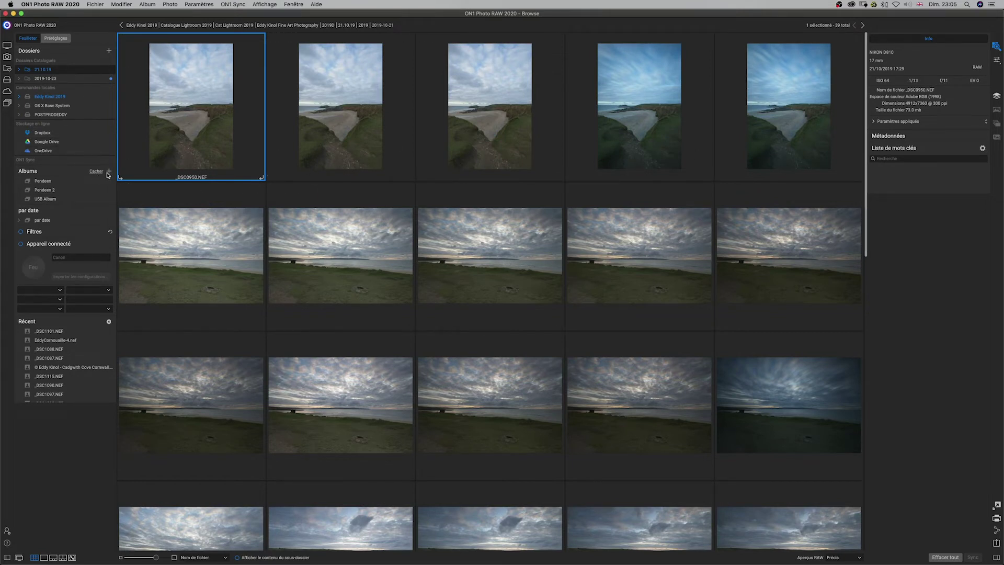
Step: Show USB Album, then Pendeen 2, select _DSC1108, and expand the Filtres panel
click(55, 199)
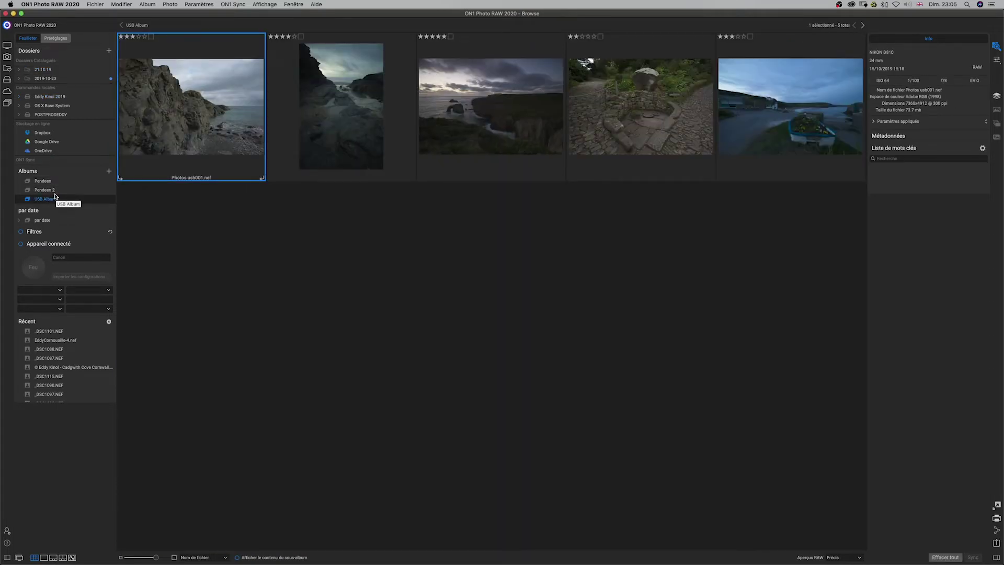
click(51, 190)
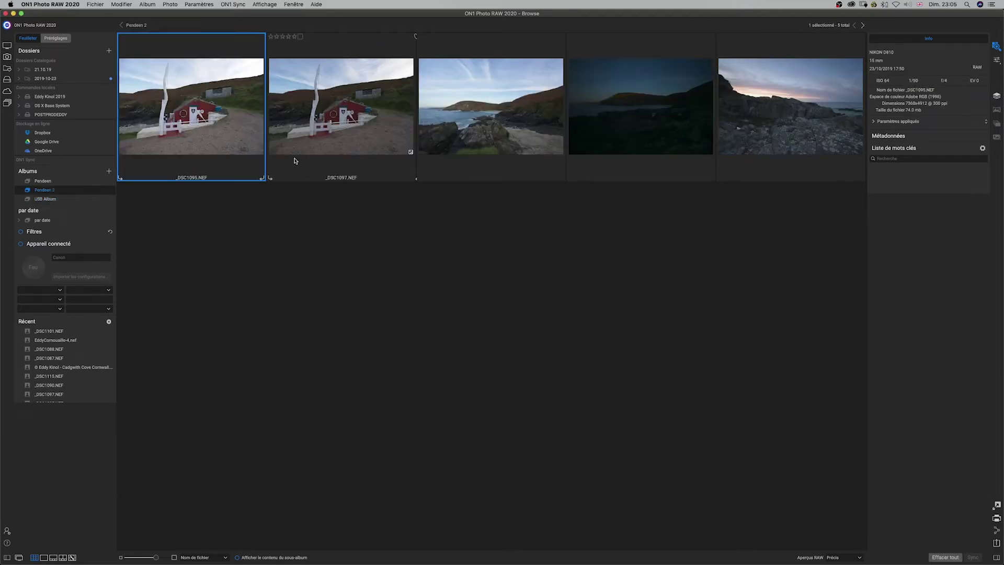
click(777, 92)
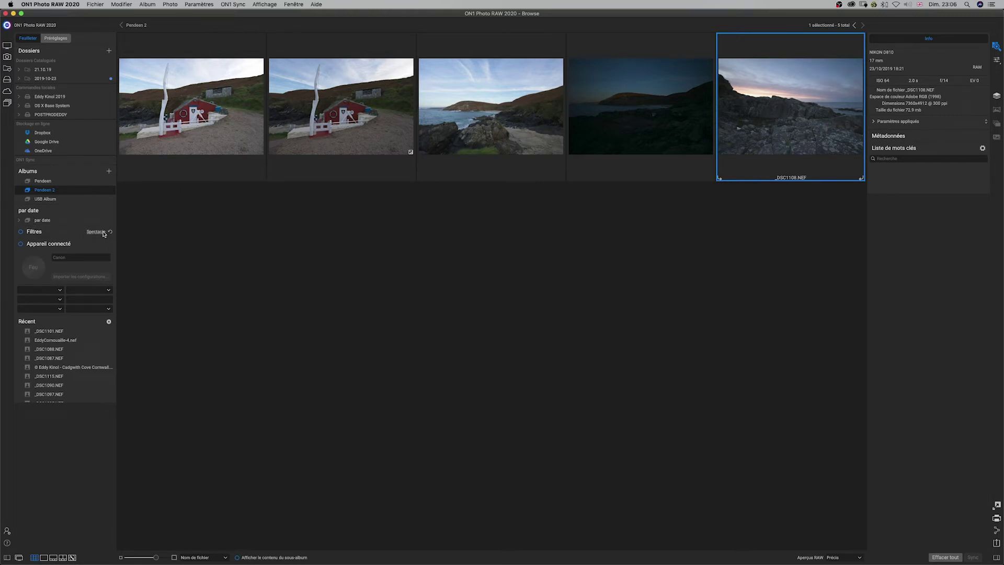
click(22, 232)
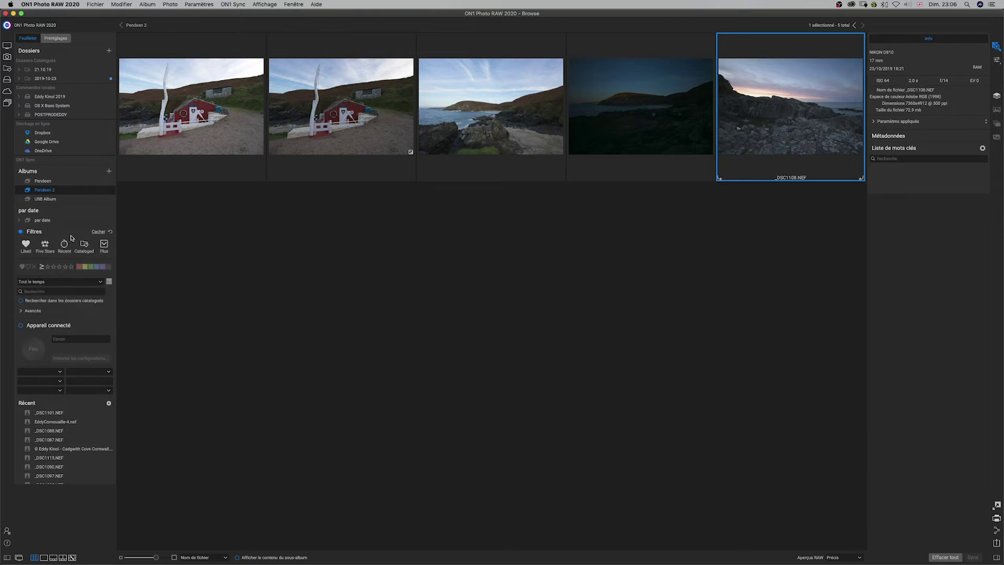
Step: Filter the Pendeen album by 5, then 4, then 3 stars, then by Liked, leaving 0 photos
click(71, 266)
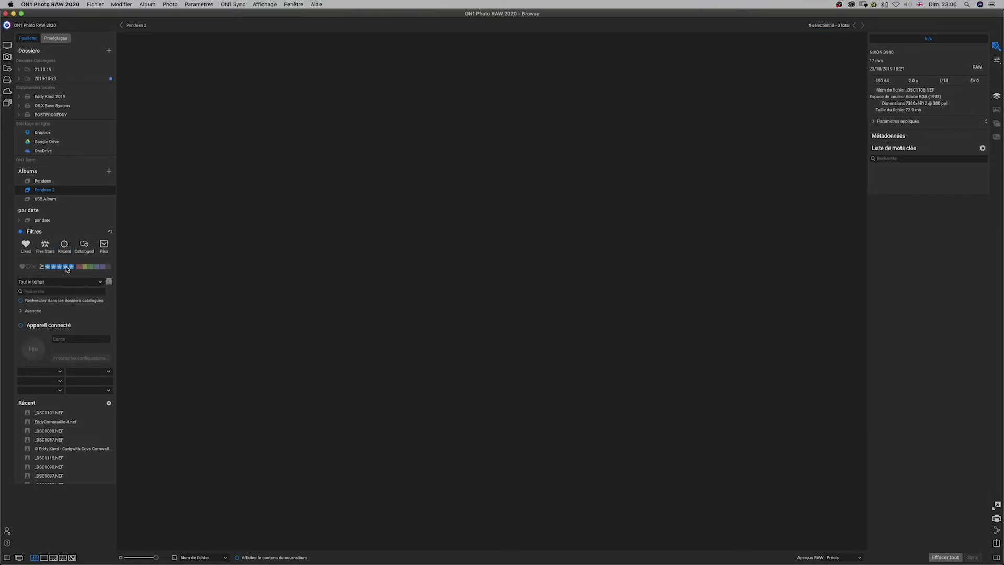
click(45, 181)
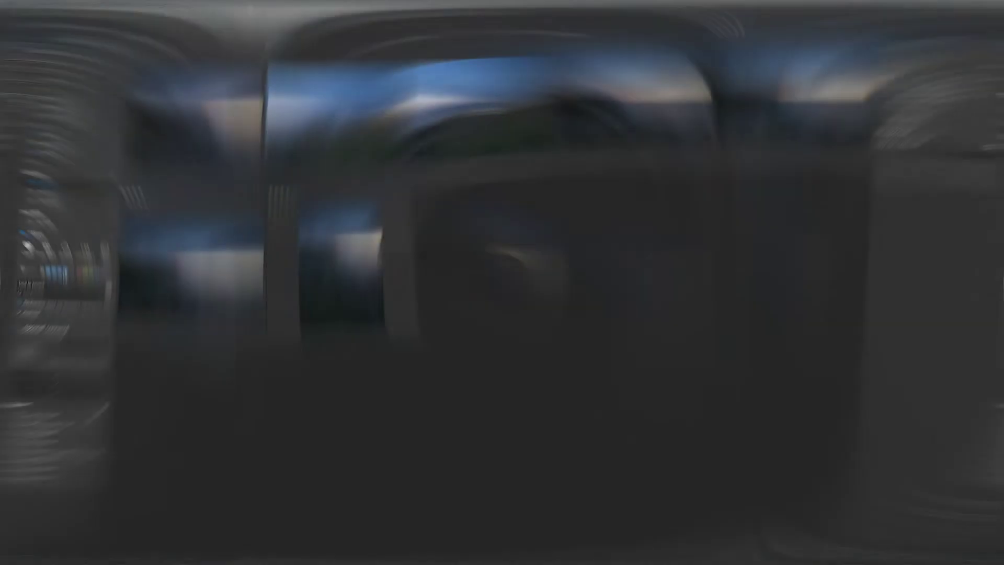
click(60, 267)
click(60, 267)
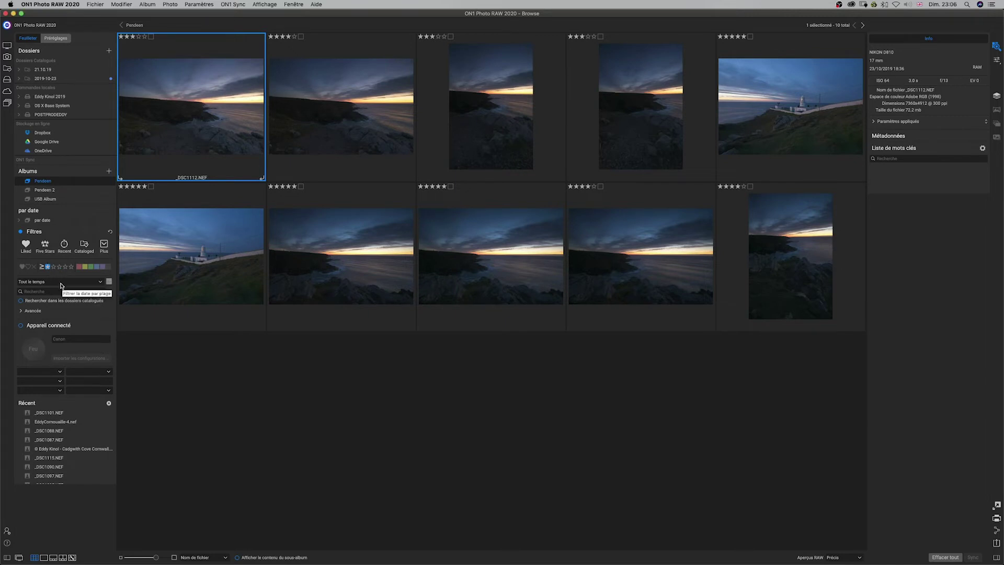
click(26, 246)
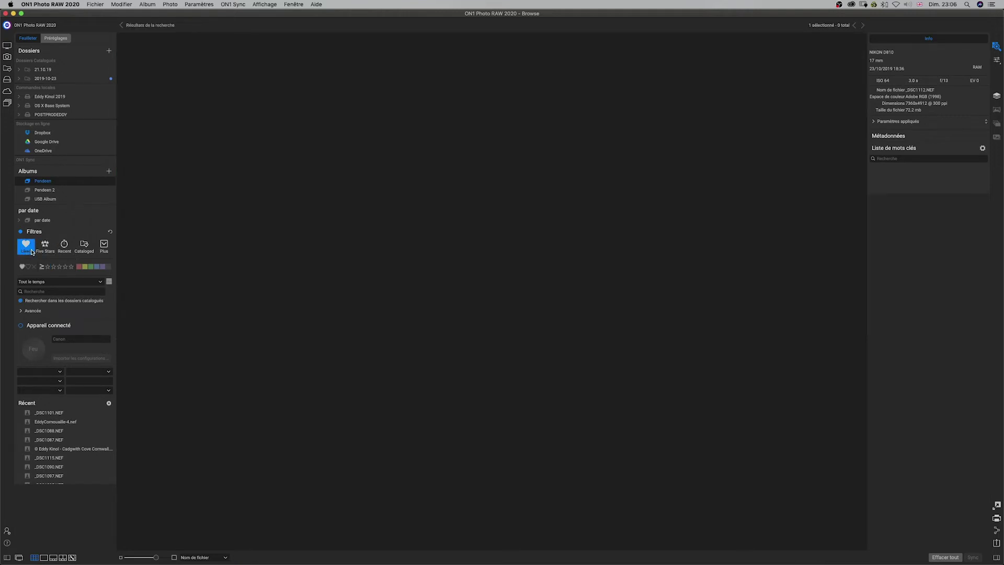
Step: Show all catalogued photos, then try the saved this-year and afternoon filter searches
click(84, 249)
scroll(485, 294, down, 2)
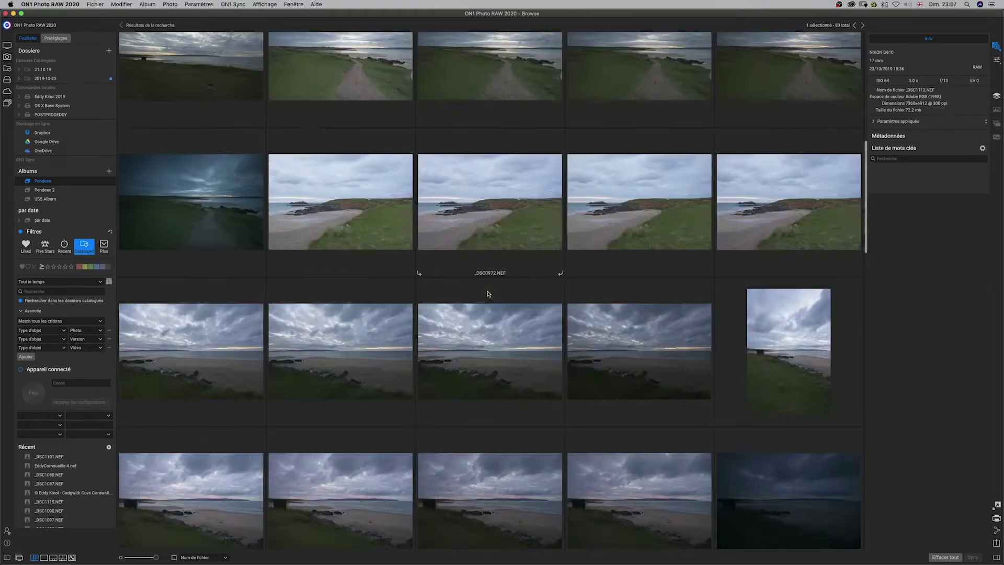
click(104, 245)
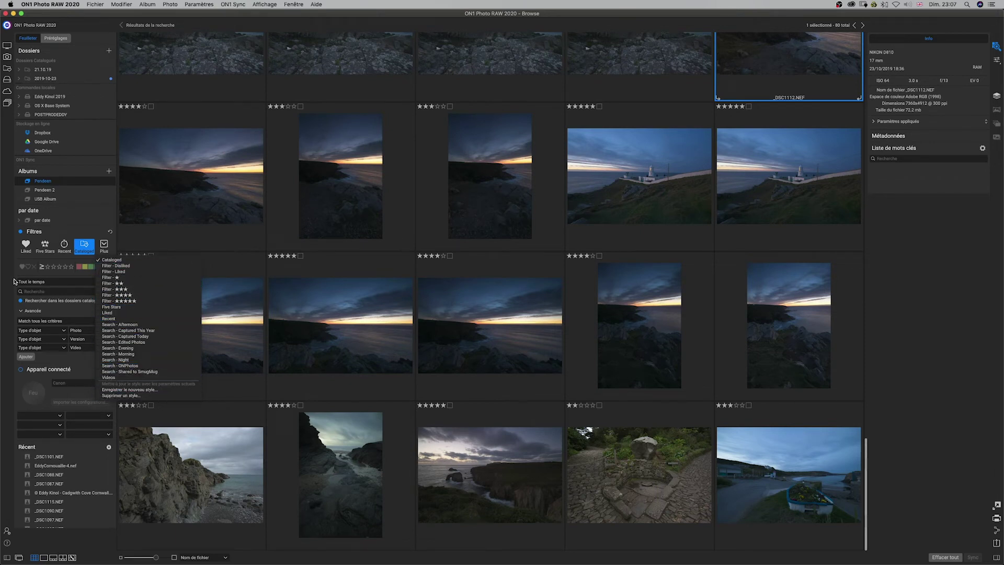
click(150, 331)
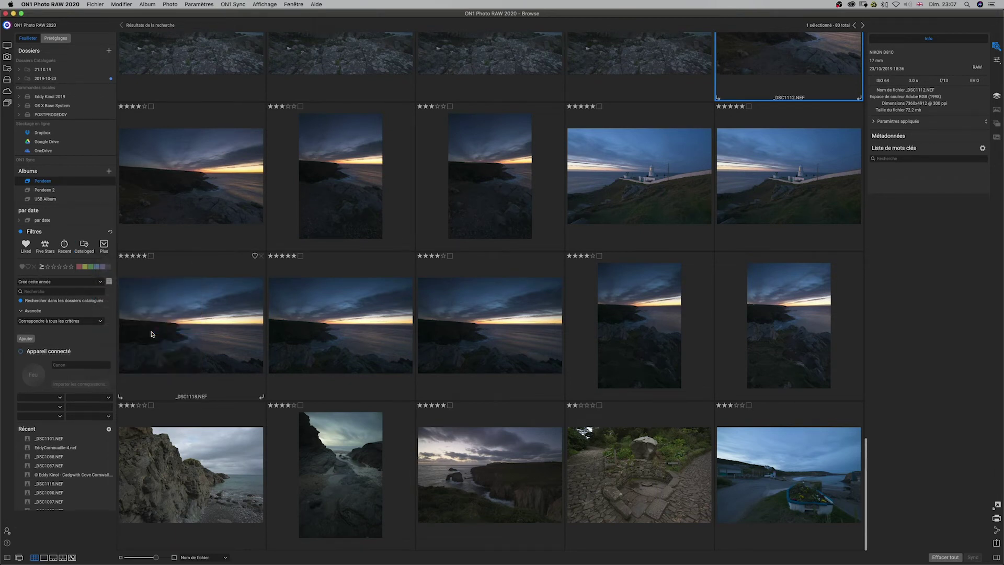
click(104, 246)
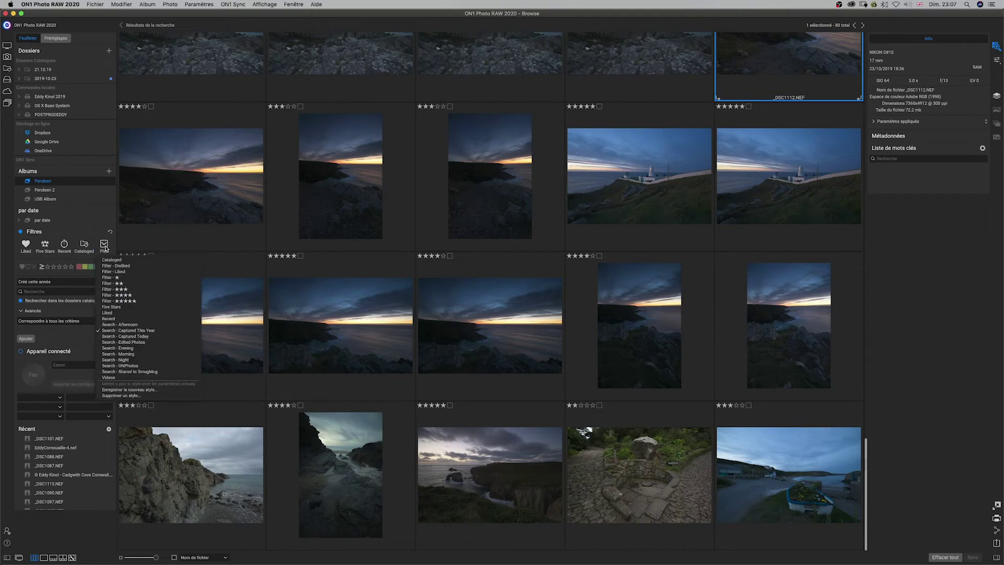
click(135, 325)
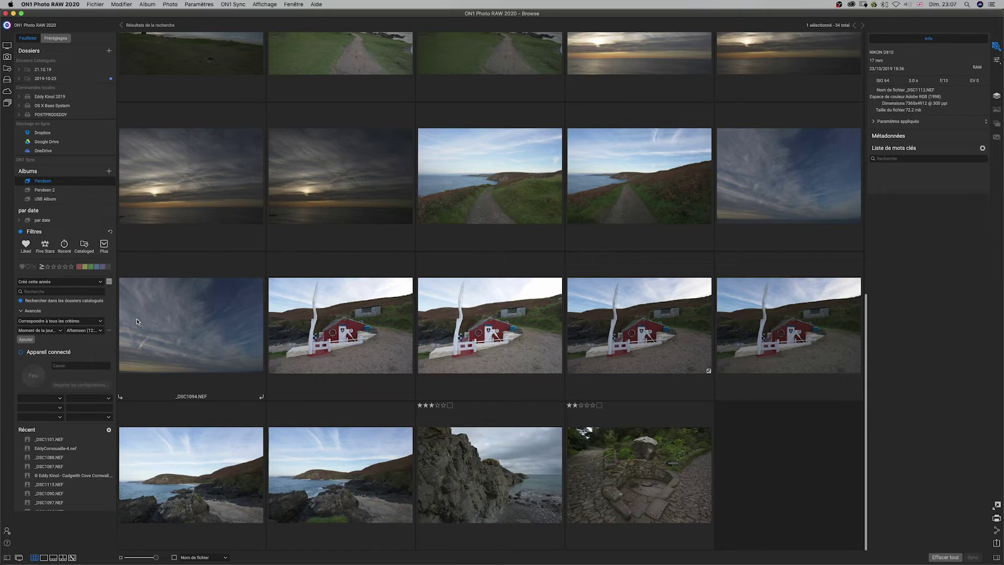
Step: Apply the saved Search - Evening filter to the results
scroll(191, 279, up, 10)
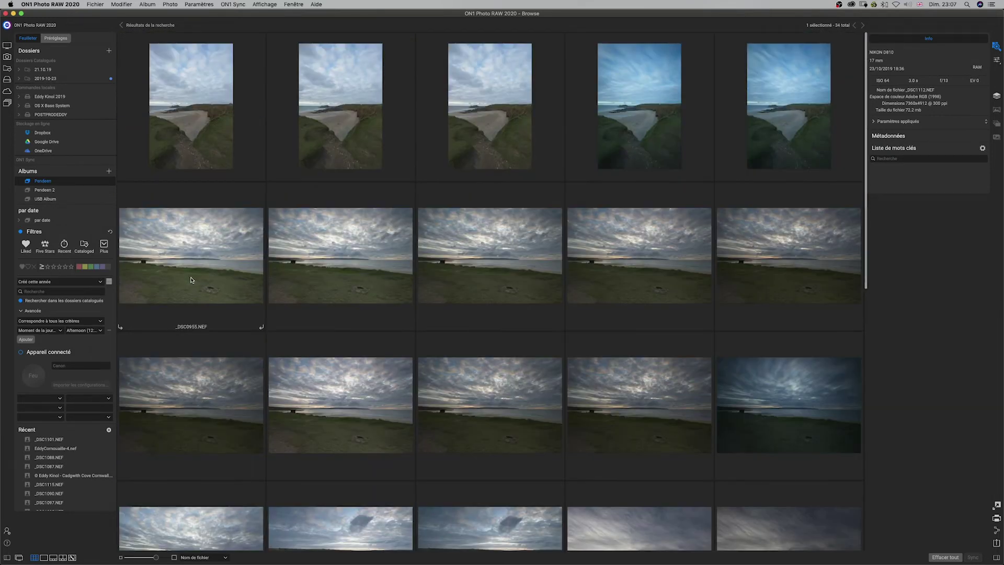
click(106, 246)
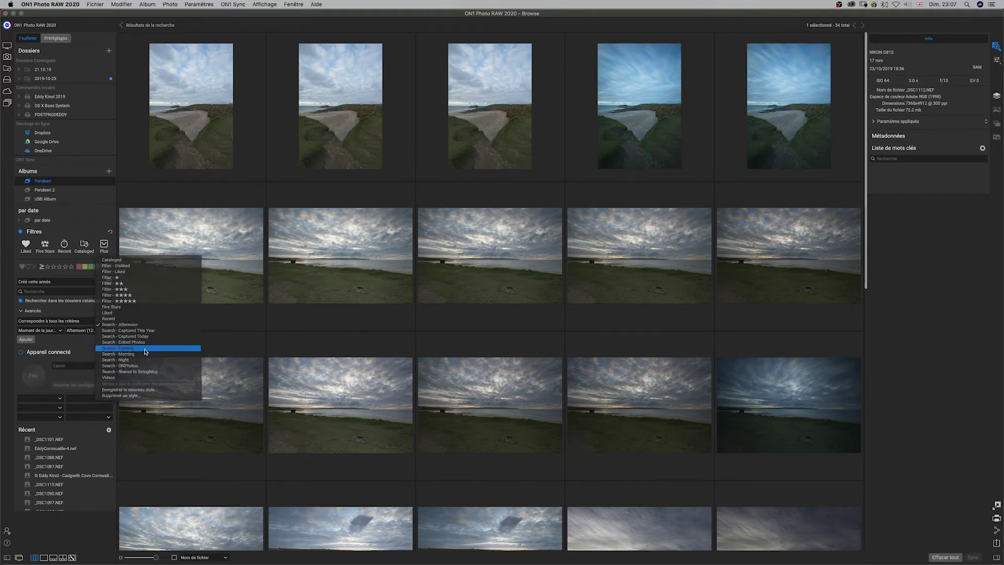
click(146, 348)
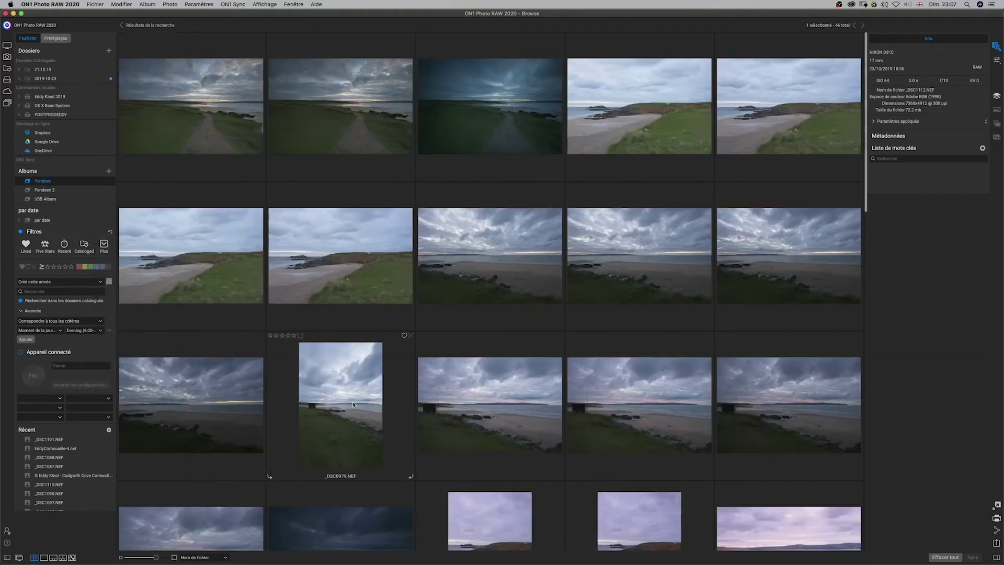
scroll(353, 404, down, 10)
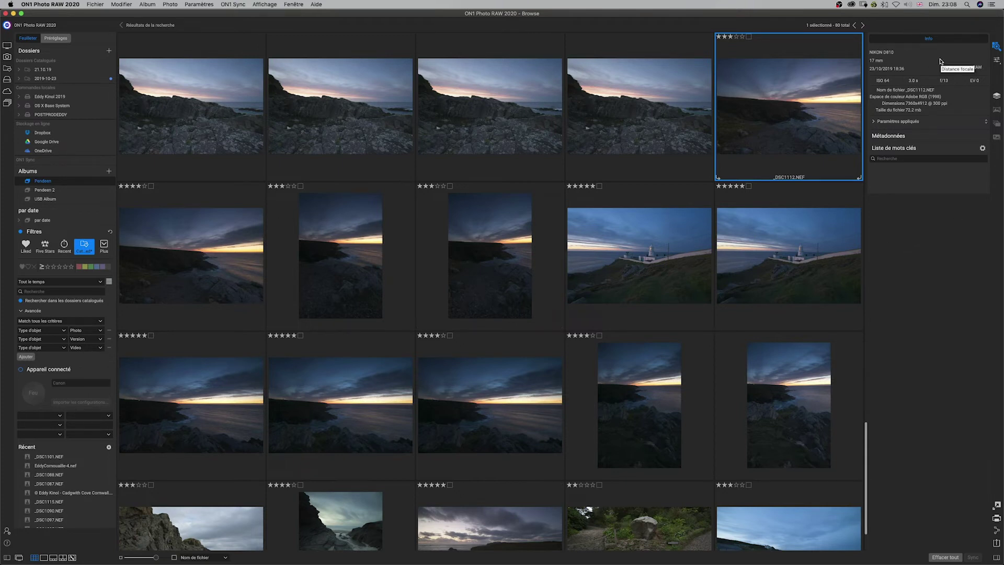
Step: Select photo _DSC1108 and expand its Paramètres appliqués tree in the Info panel
click(260, 152)
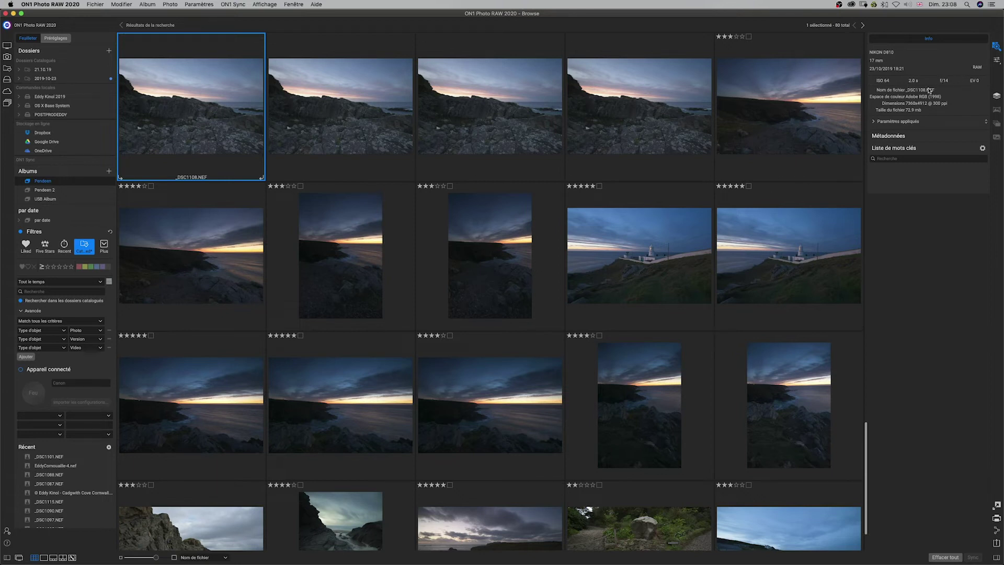
click(873, 122)
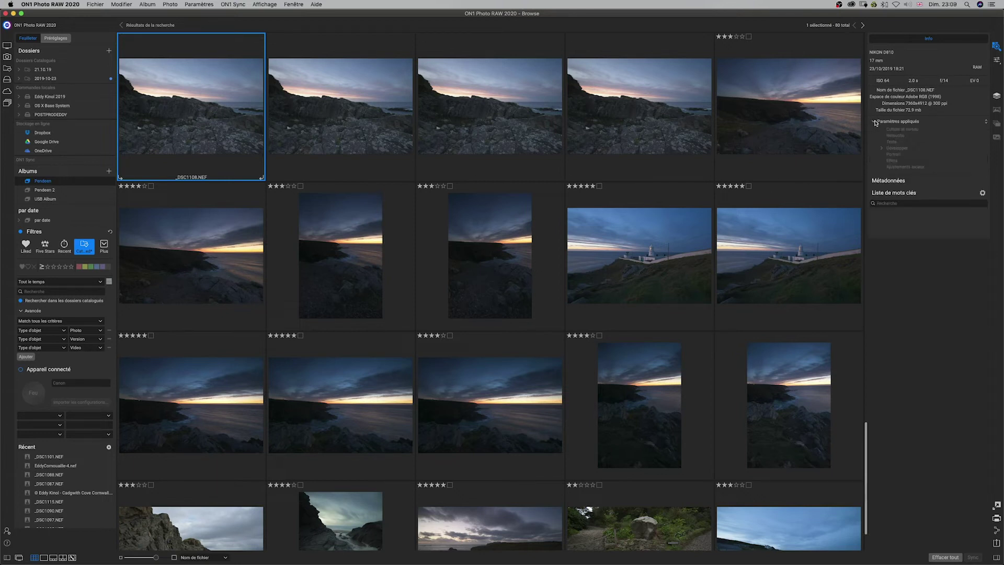
click(985, 120)
drag(986, 133, 995, 171)
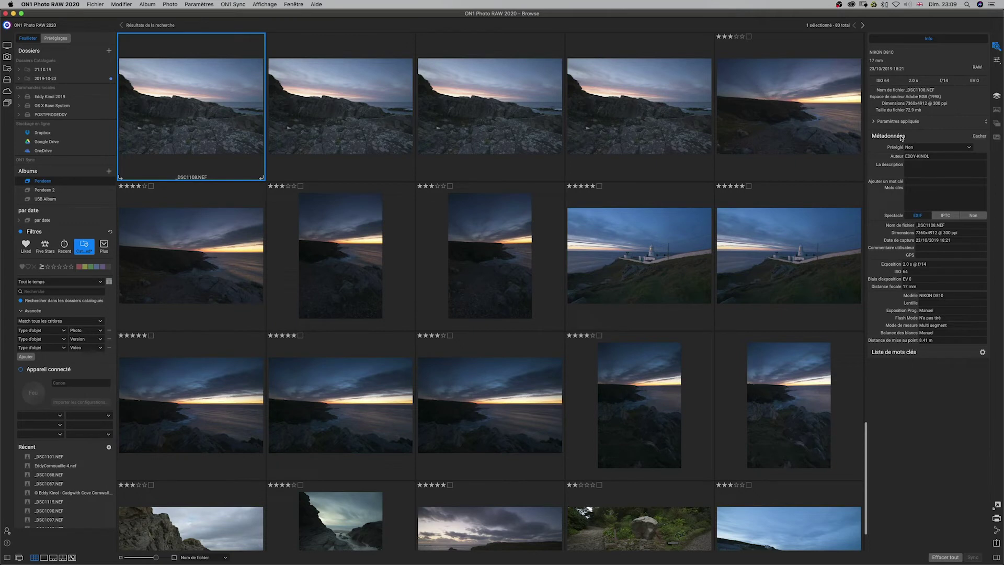
Step: Inspect _DSC1108's author, description and keyword fields, toggling the EXIF/IPTC details on and off
click(932, 157)
click(922, 170)
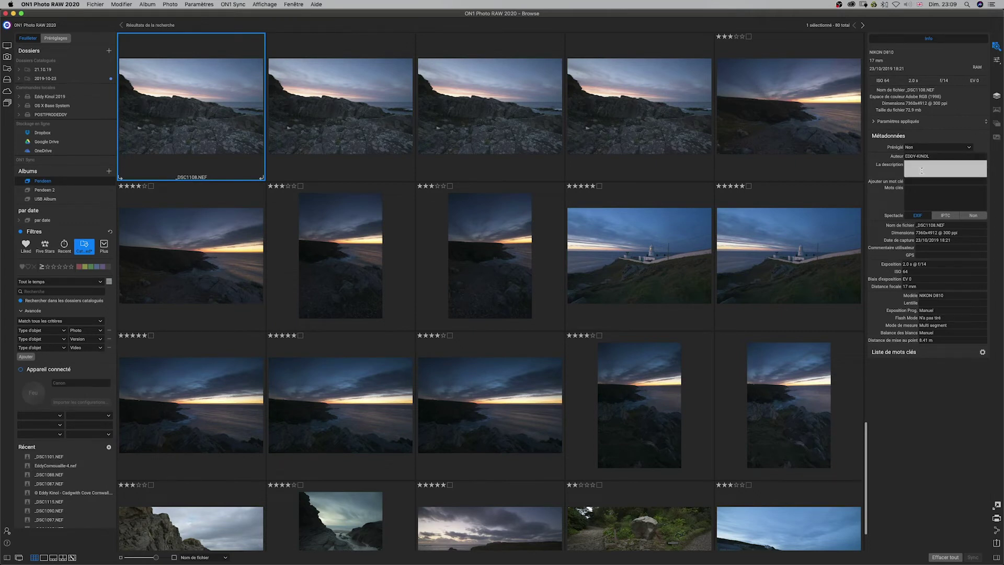
click(945, 184)
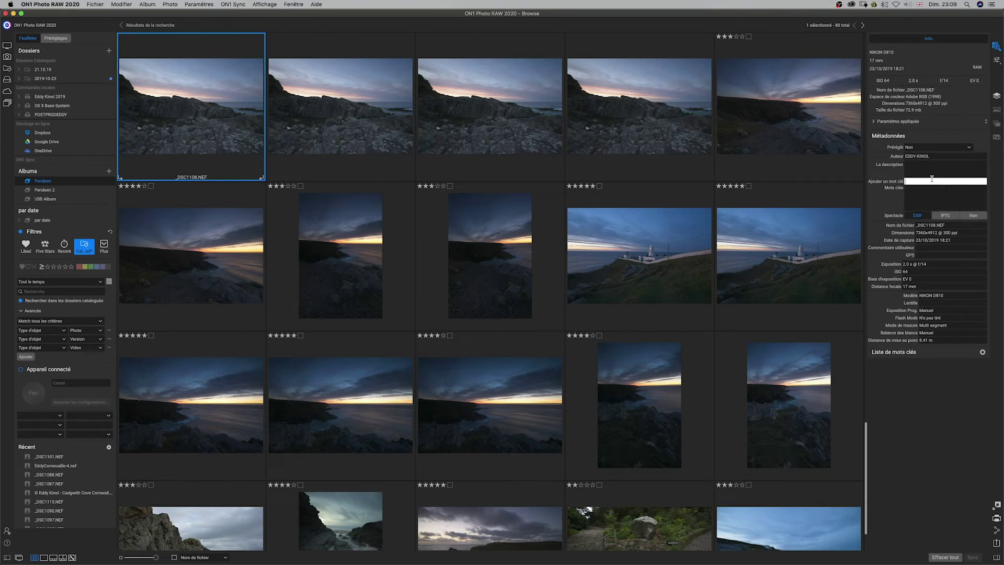
click(946, 216)
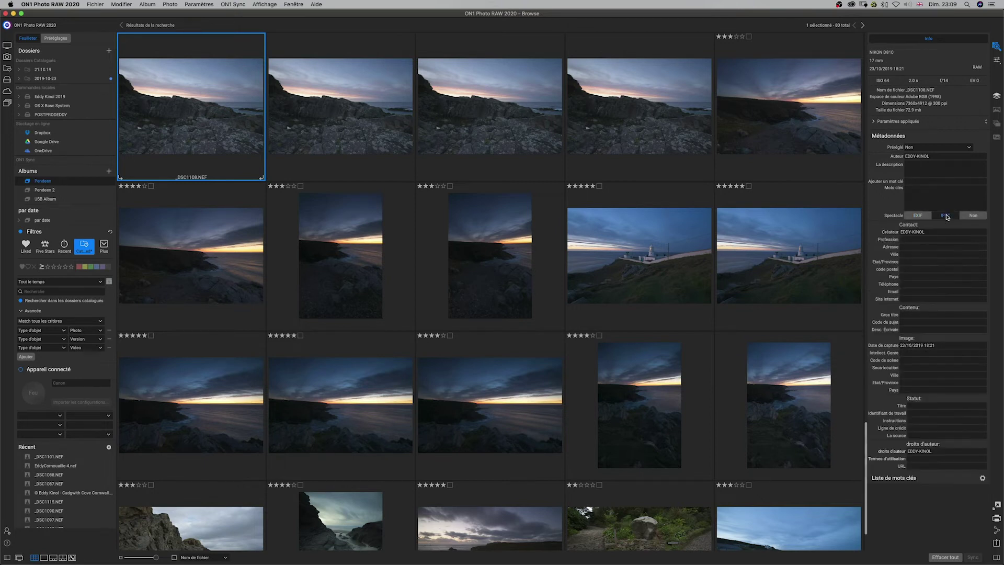
click(979, 215)
click(949, 216)
click(963, 216)
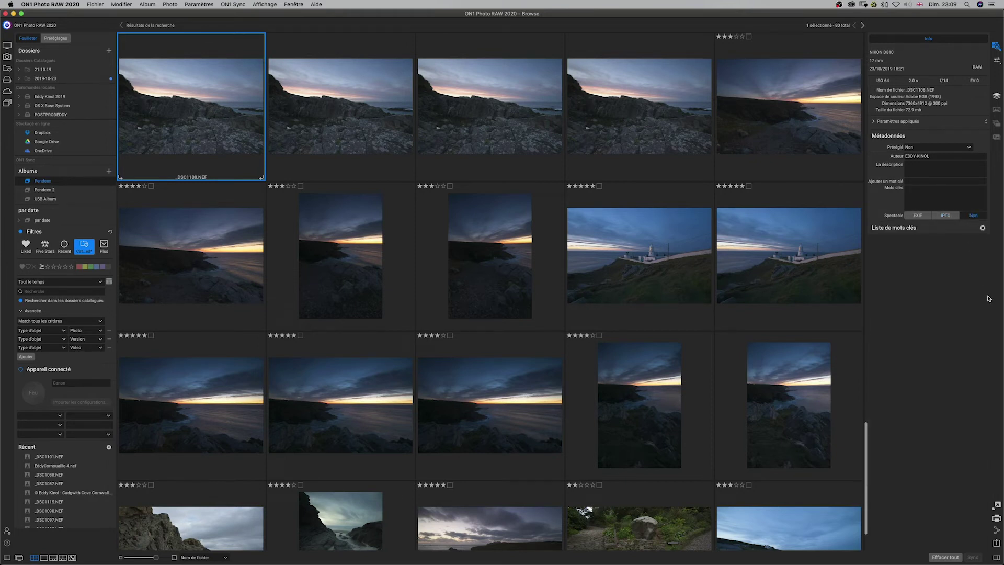
Step: Add a new keyword Landscape via the keyword list's Ajouter un mot clé… option
click(965, 229)
click(982, 148)
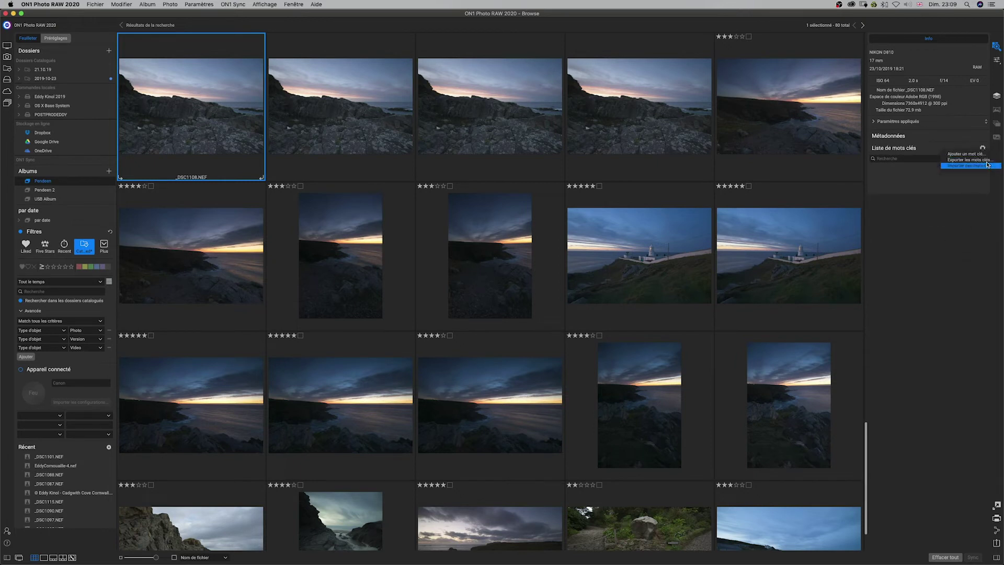
click(982, 155)
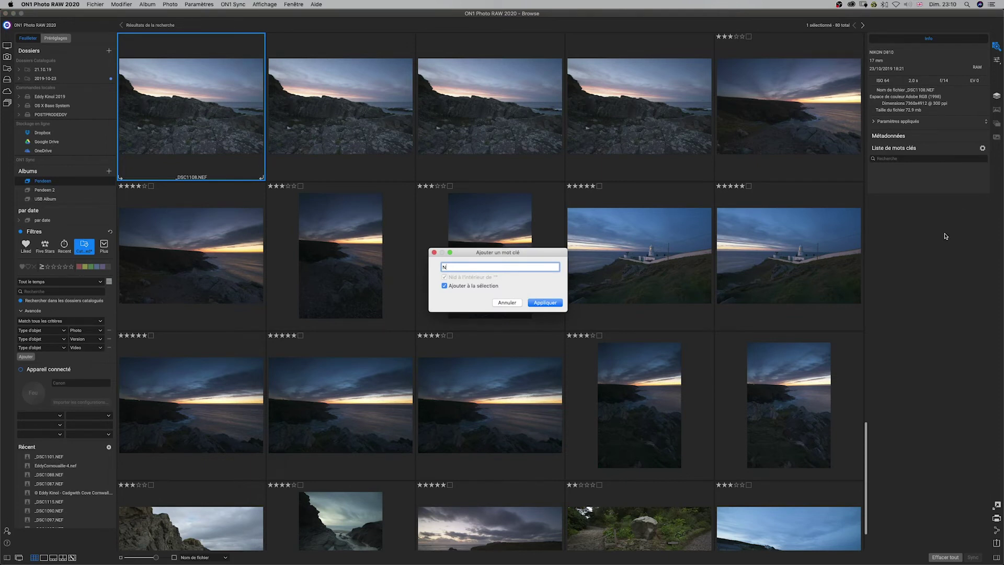
text(uit)
key(BackSpace)
key(BackSpace)
key(BackSpace)
text(ands)
click(549, 303)
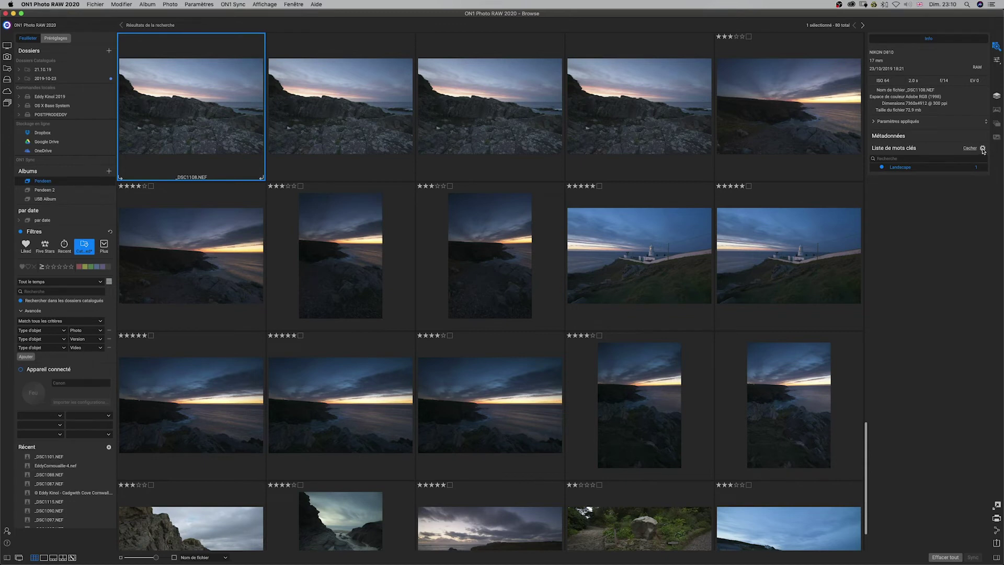
Step: Add the keyword 'coucher de soleil' nested under Landscape
click(983, 150)
click(977, 154)
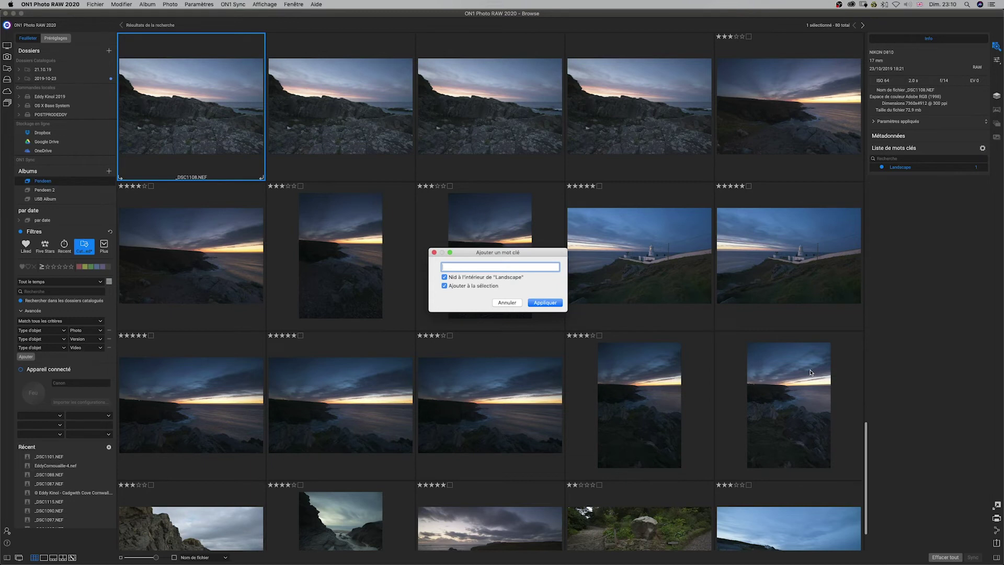
text(coucher de soleil)
click(536, 301)
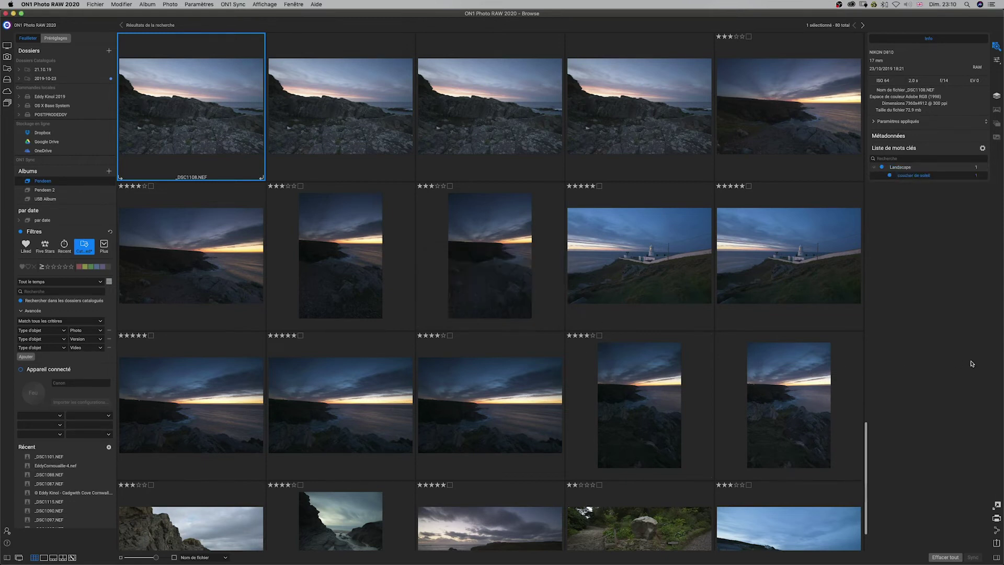
Step: Add a top-level Golden Hour keyword and tag _DSC1108 with it
click(910, 169)
right_click(901, 169)
click(445, 277)
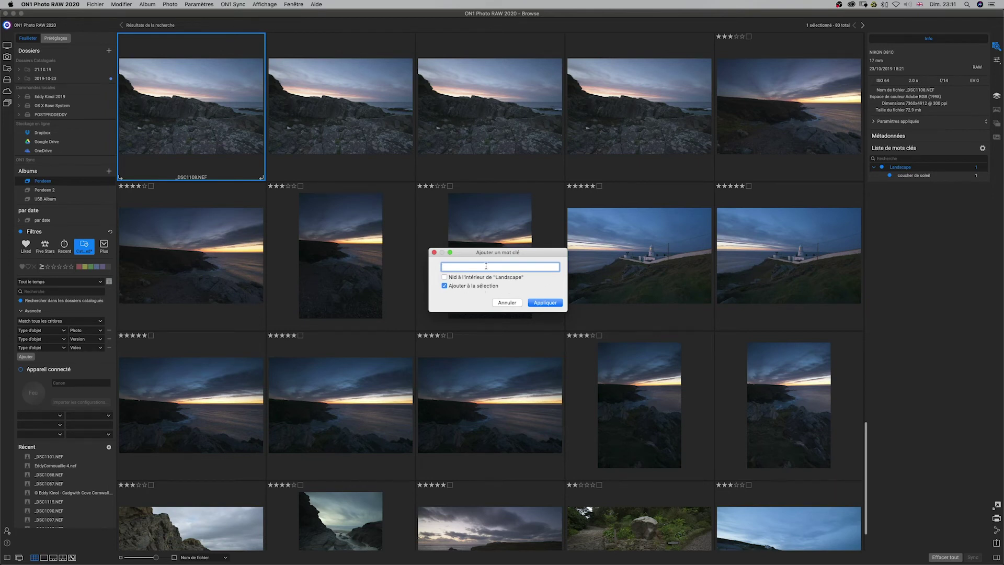
text(Golden Hour)
click(546, 304)
click(882, 167)
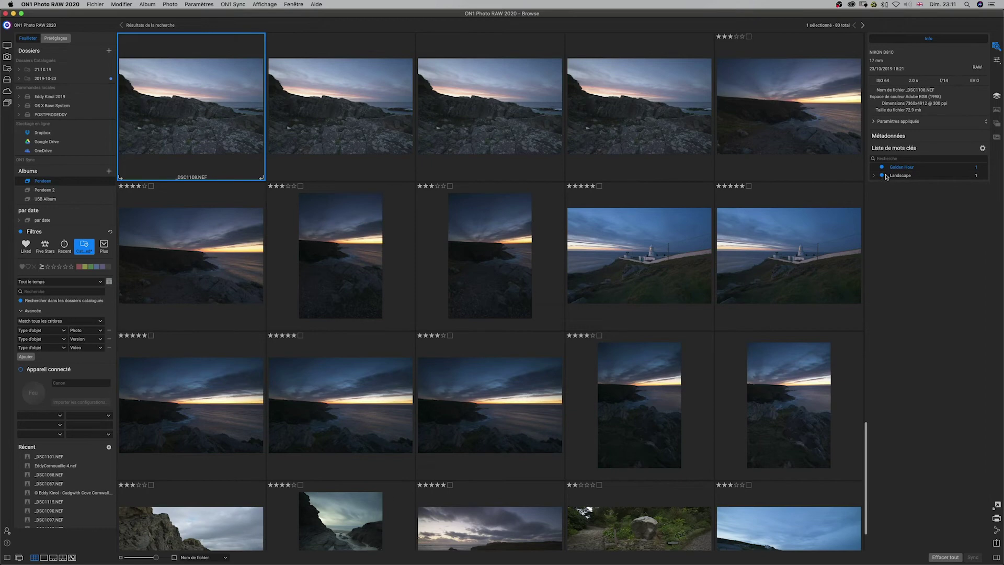
click(983, 149)
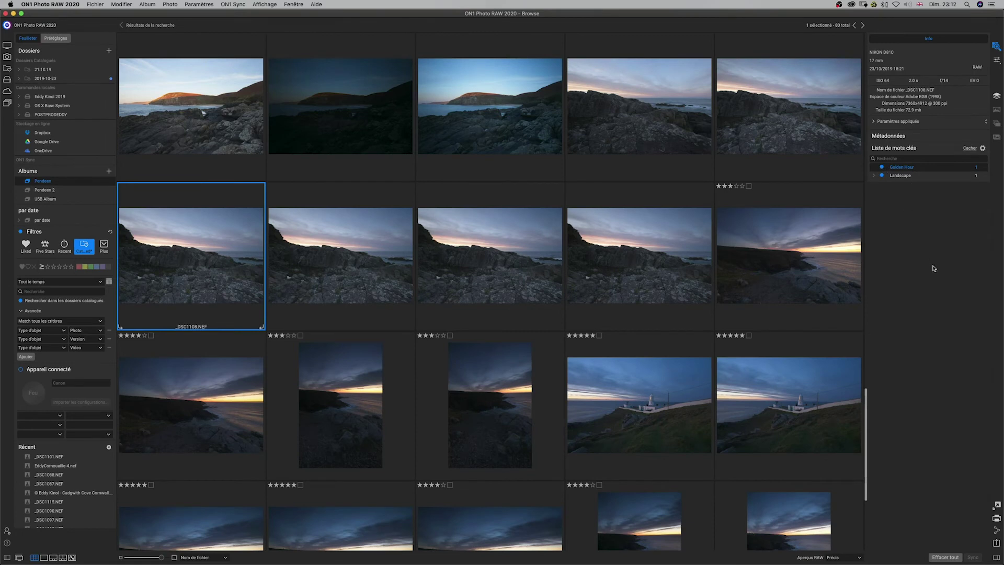
Step: Tag the next photo, _DSC1109, with Golden Hour too
key(Right)
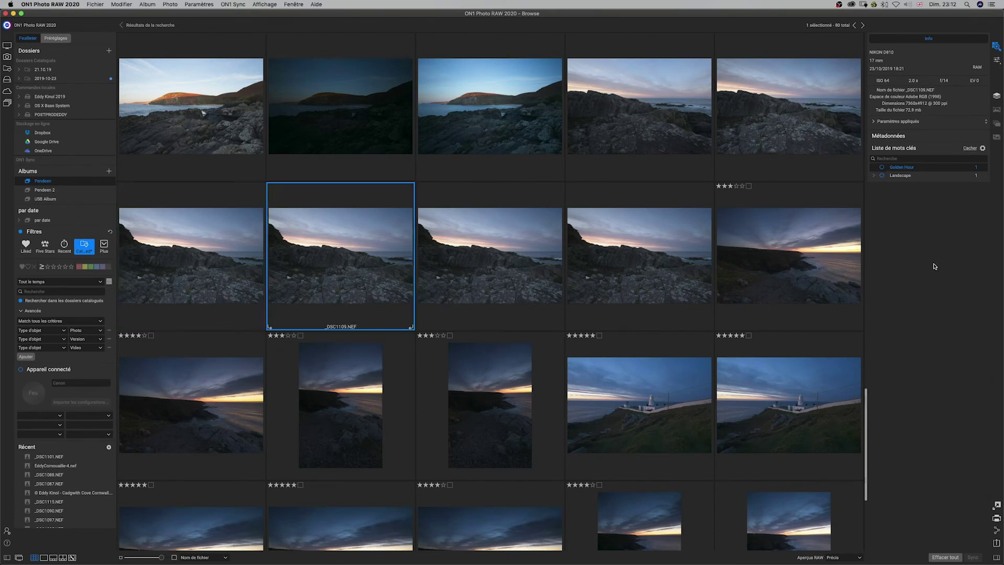
click(881, 167)
key(Left)
scroll(193, 209, up, 10)
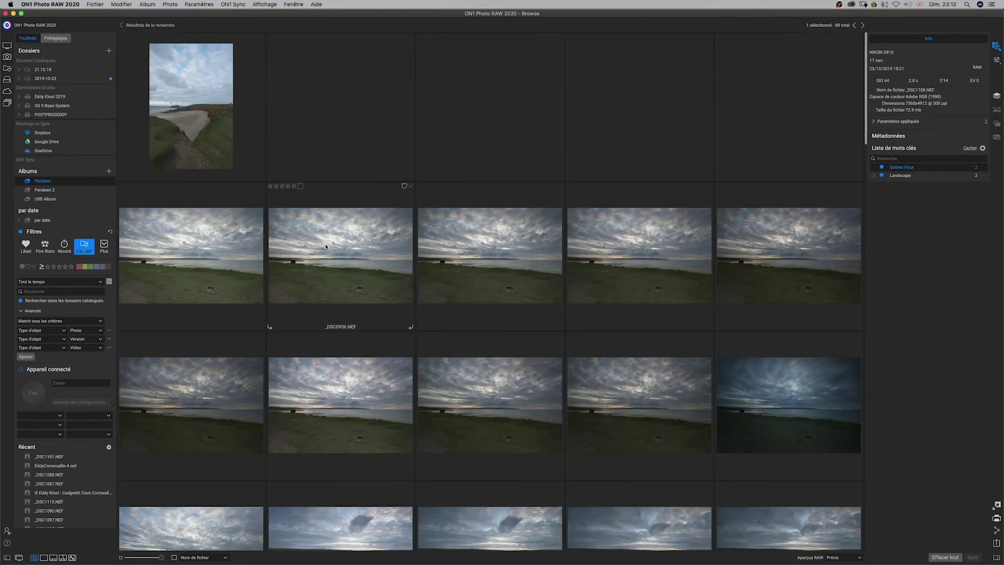
Step: Select _DSC0950, search 'godde' in the keyword list and show only Golden Hour photos
click(193, 132)
click(899, 158)
text(god)
text(den)
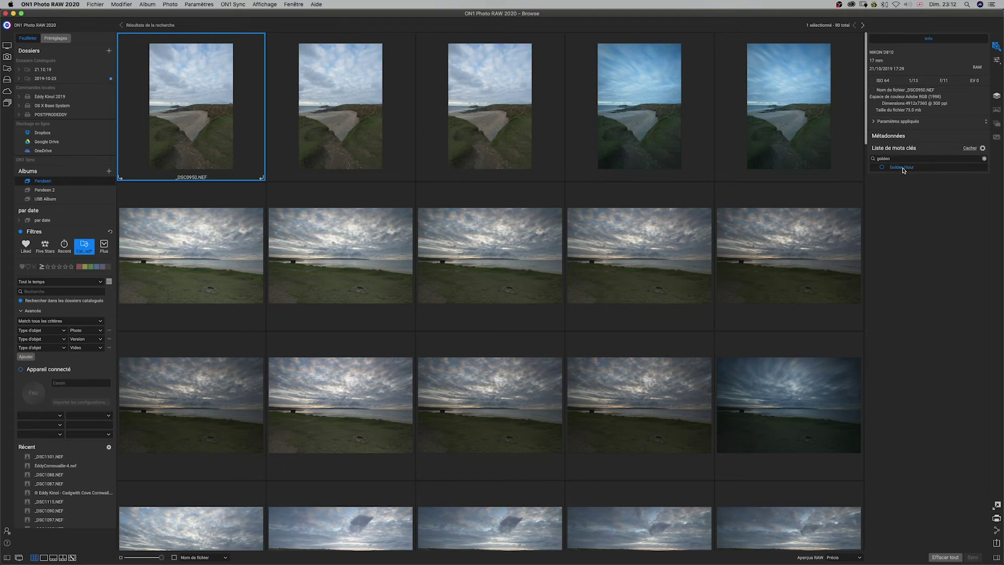
click(904, 170)
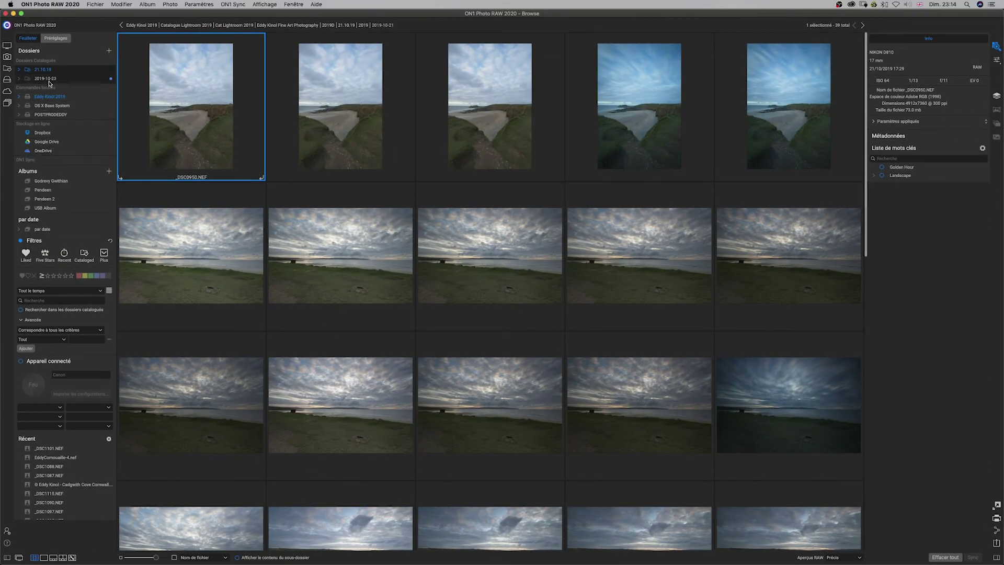
Step: Open the USB Album's five photos and choose the Vivid Landscape VL11 preset
click(50, 79)
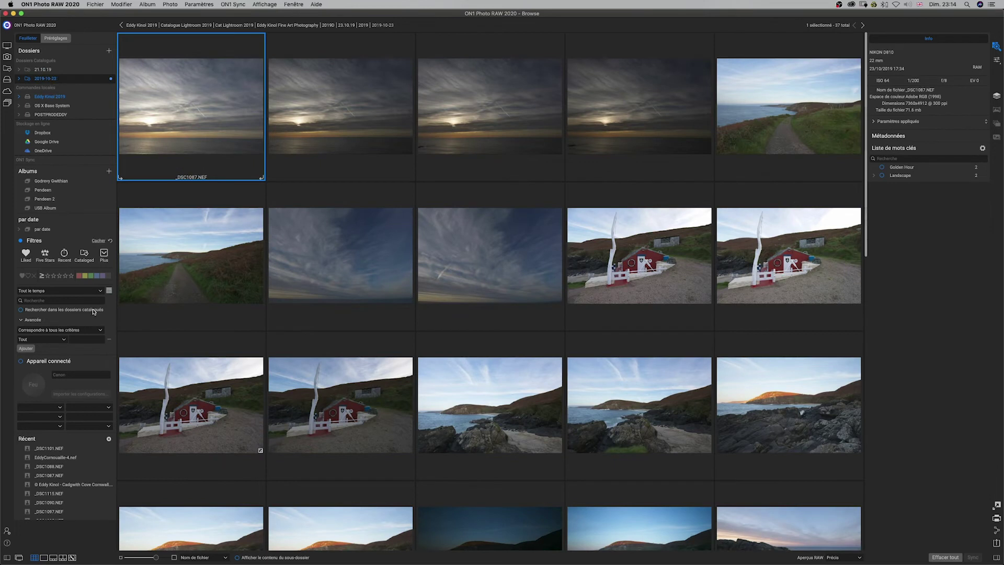
click(55, 209)
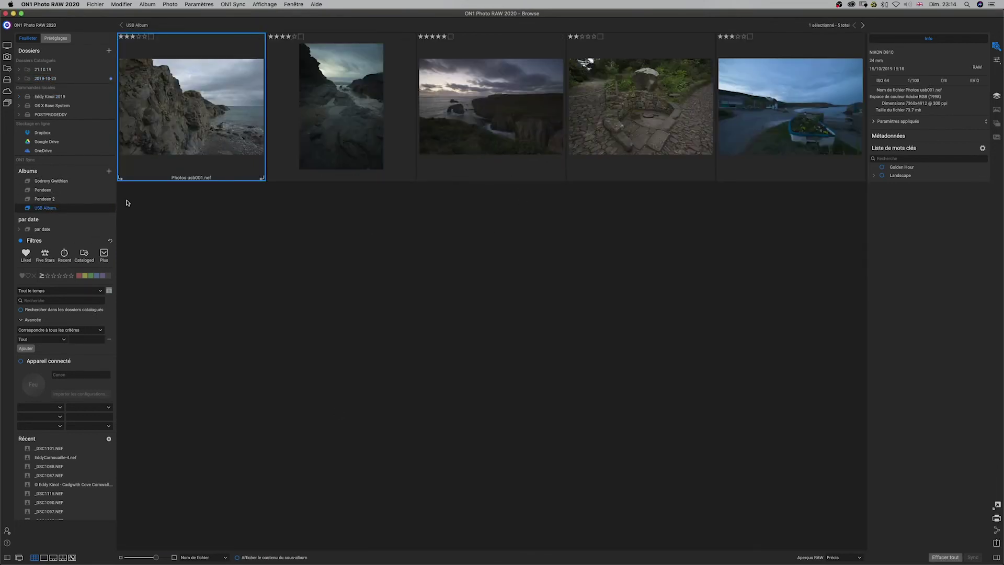
click(58, 39)
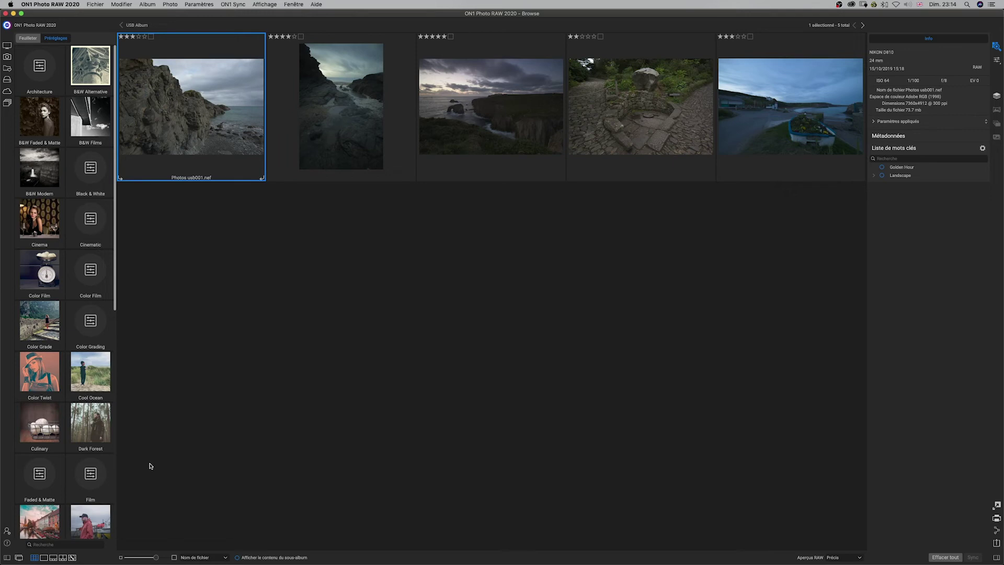
scroll(96, 434, down, 10)
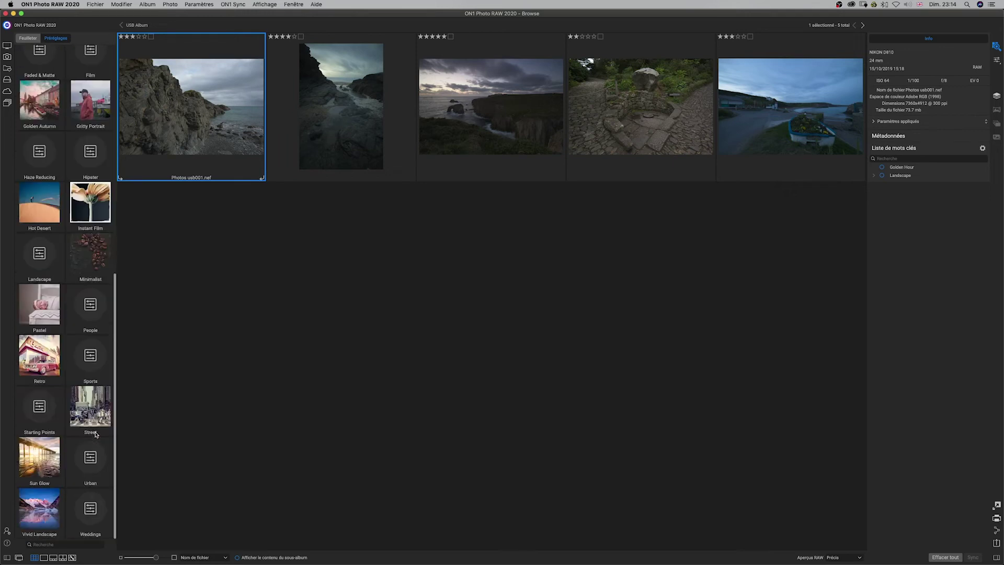
click(45, 506)
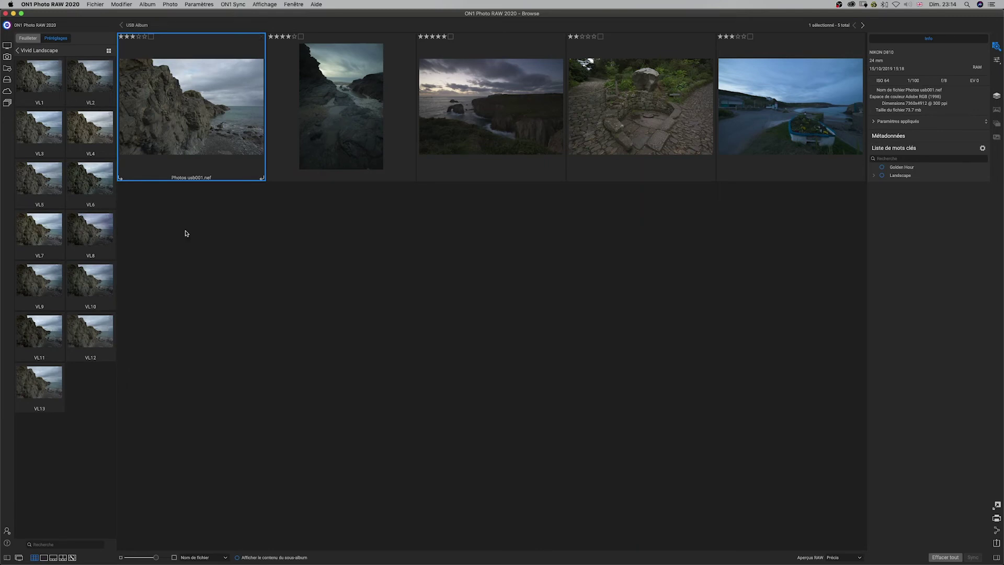
click(43, 337)
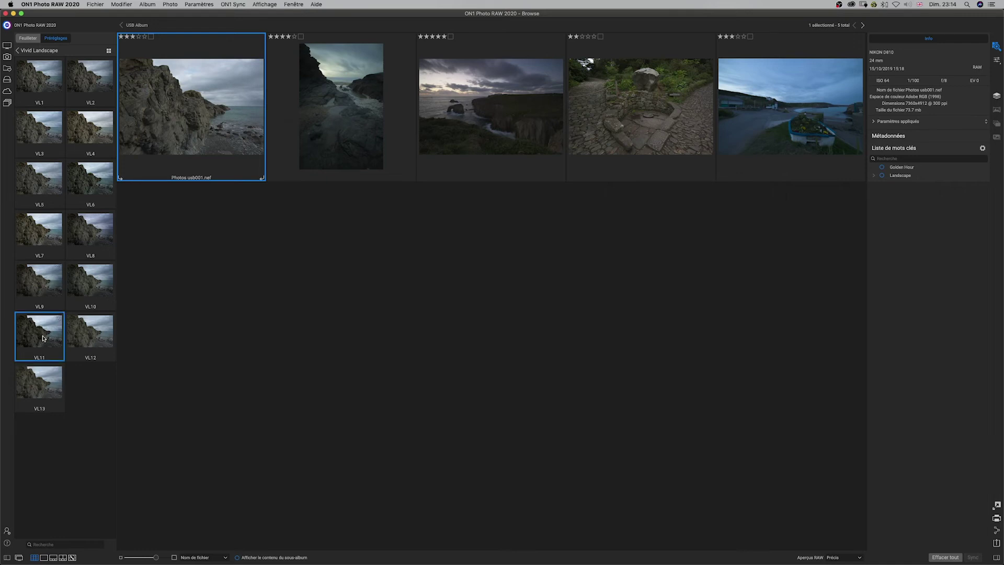
Step: Open Photos usb001.nef, try a weaker VL11 fade then restore it, and return to grid
double_click(197, 130)
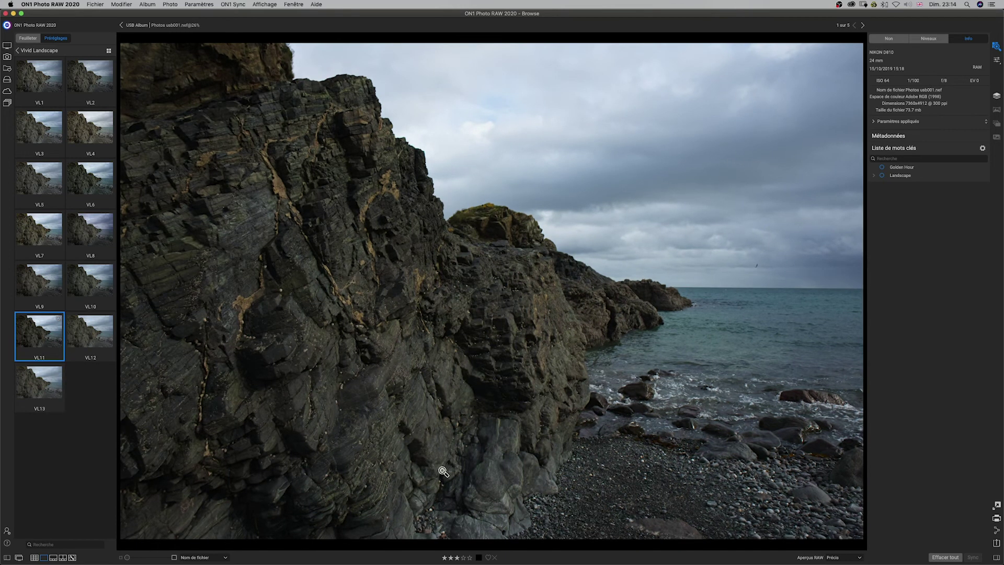
mouse_move(27, 329)
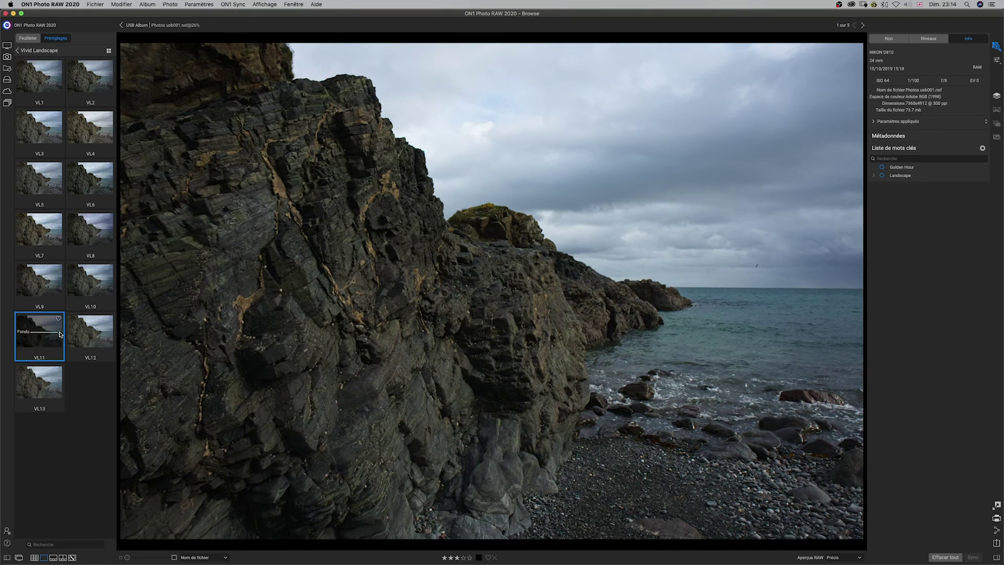
mouse_move(61, 335)
mouse_down()
mouse_move(13, 334)
mouse_move(61, 335)
mouse_up()
key(g)
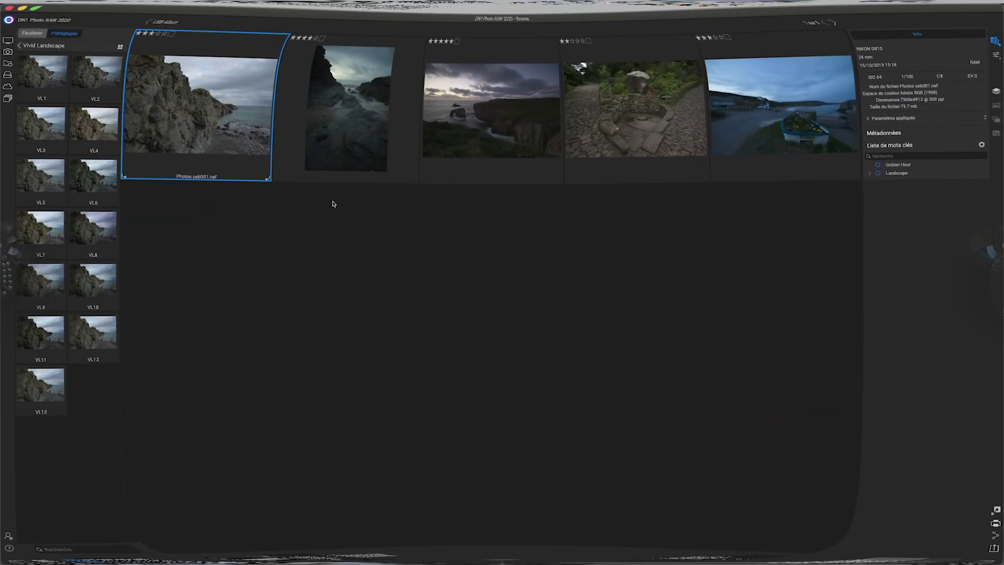
Step: Select usb001–usb005 and apply the Color Grade CG5 preset to them
super+click(335, 114)
super+click(492, 107)
super+click(671, 107)
super+click(793, 106)
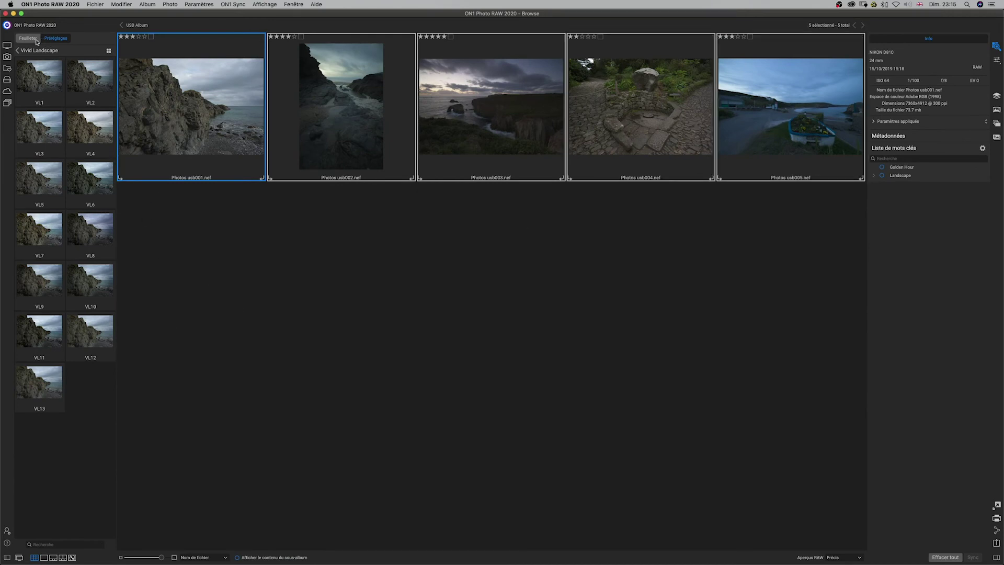
click(18, 50)
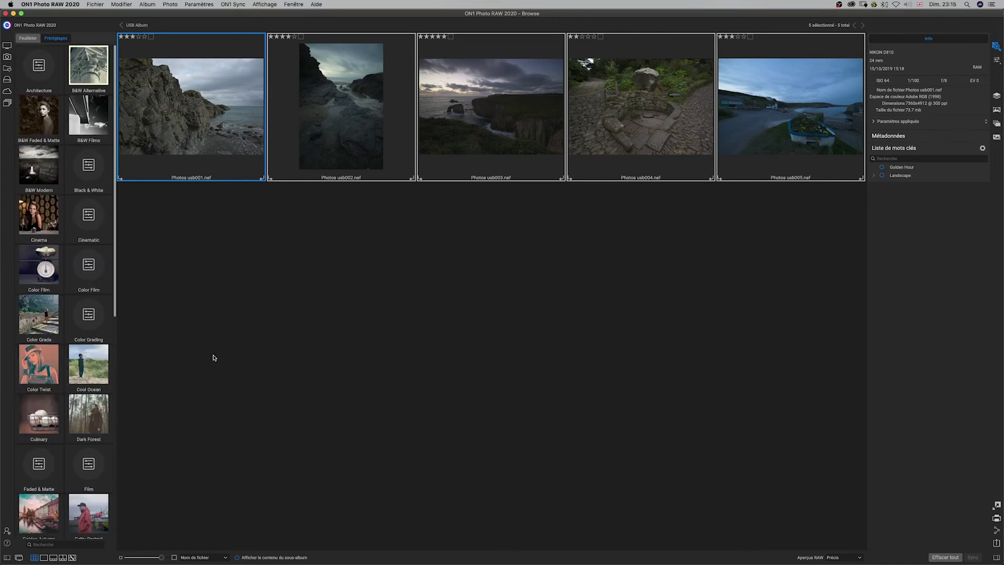
click(37, 320)
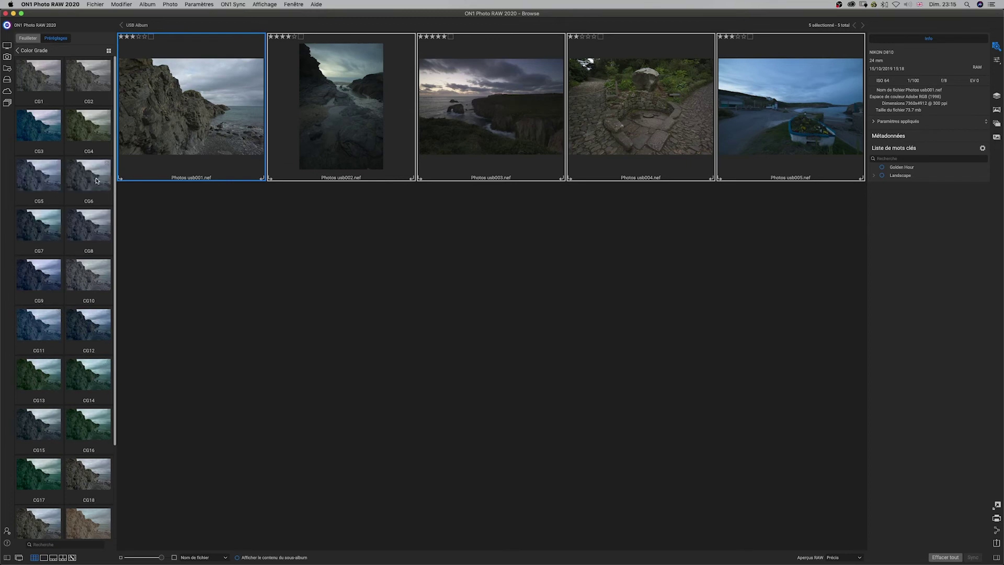
click(32, 172)
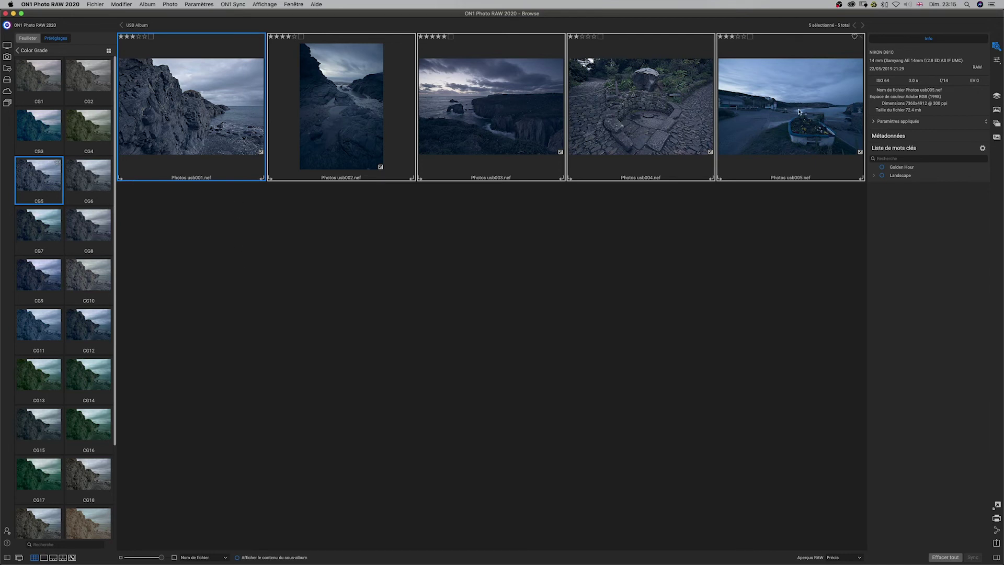
Step: Clear all adjustments from usb005 and usb004 in detail view, then return to grid and deselect
double_click(235, 116)
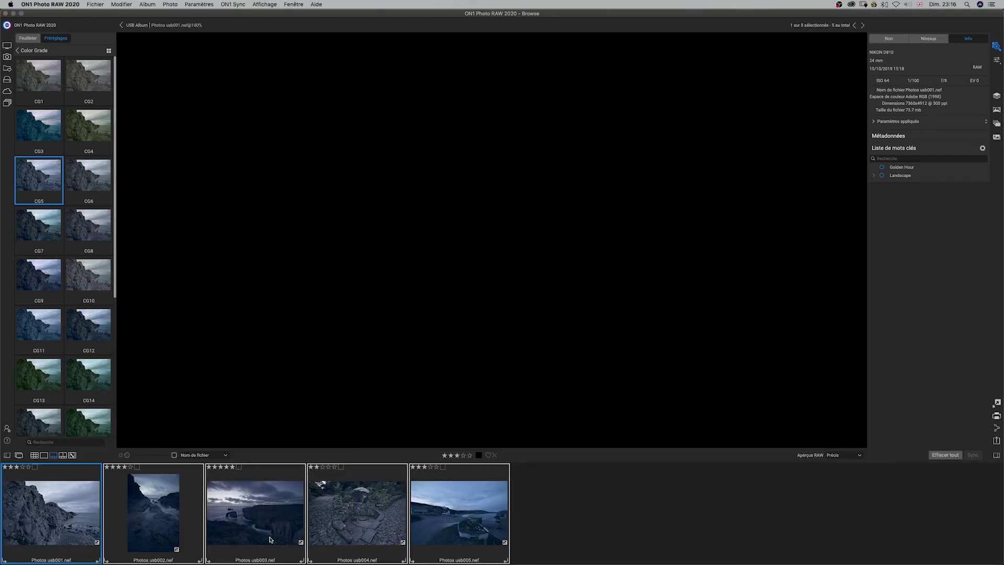
key(super+a)
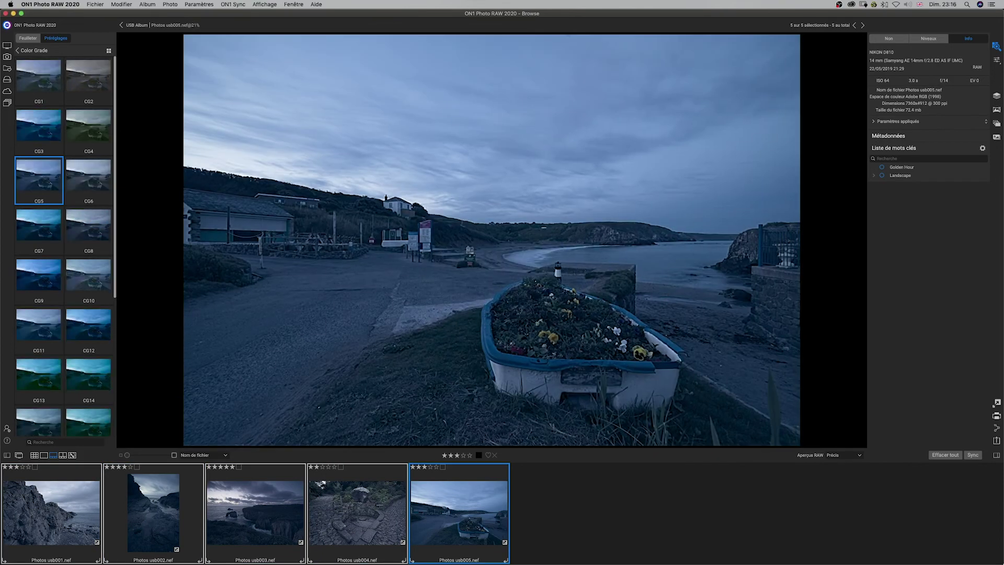
click(944, 455)
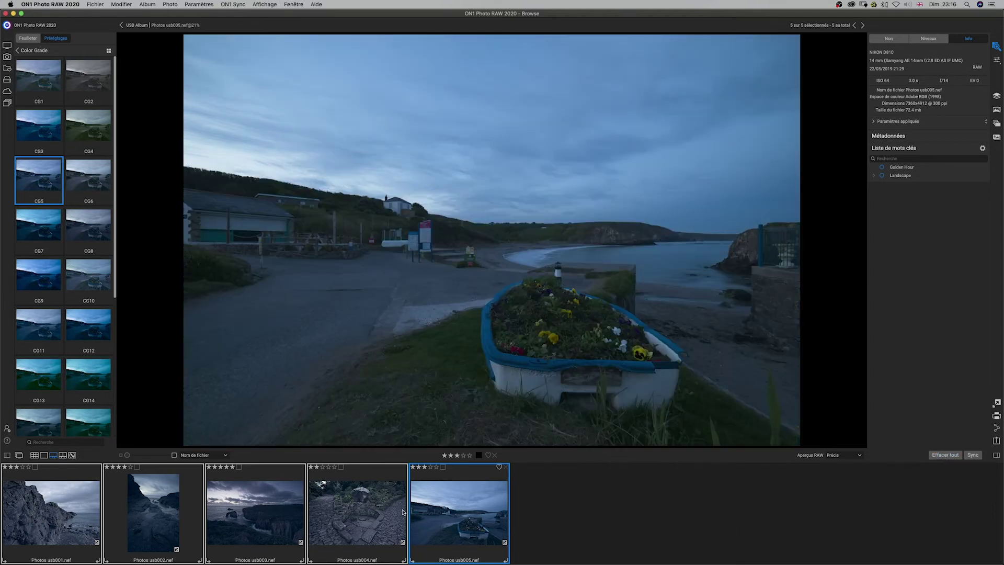
click(376, 515)
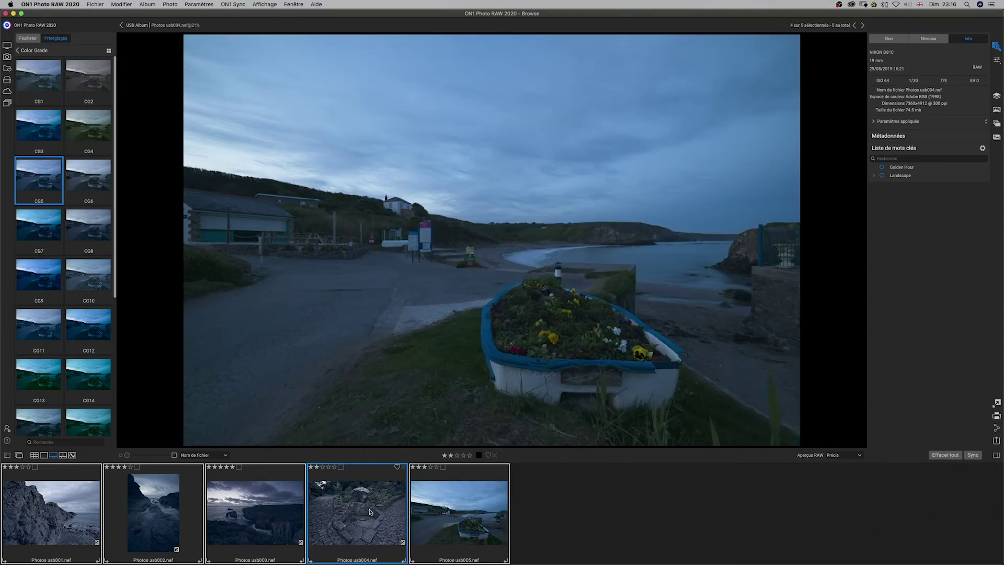
key(g)
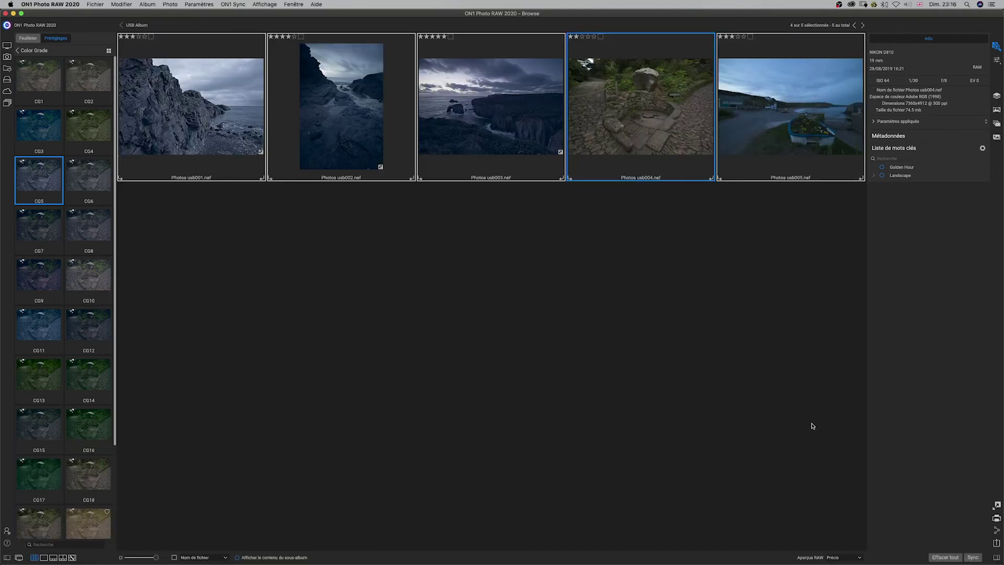
click(640, 333)
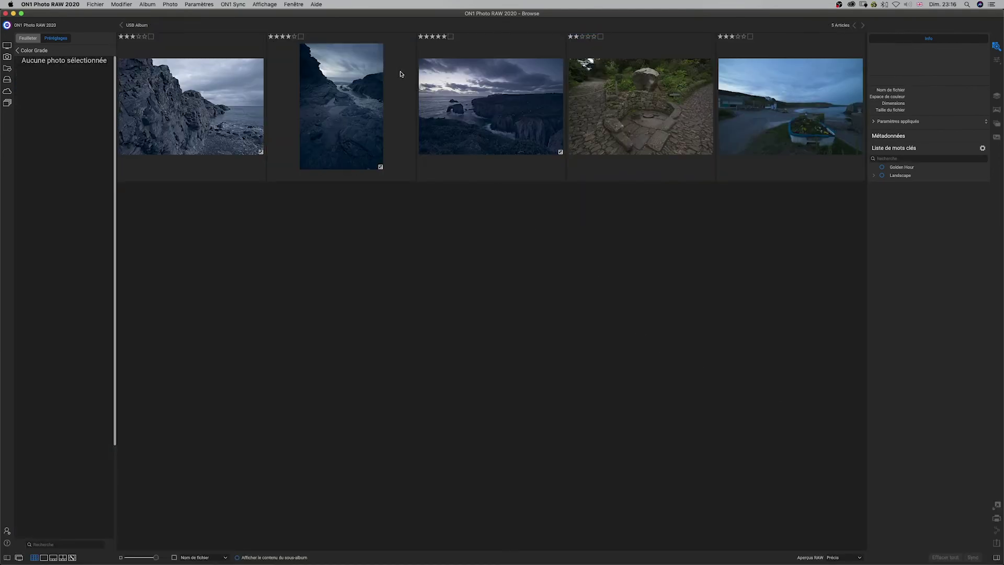
Step: Select usb001 through usb003, then deselect all photos
click(466, 99)
shift+click(224, 121)
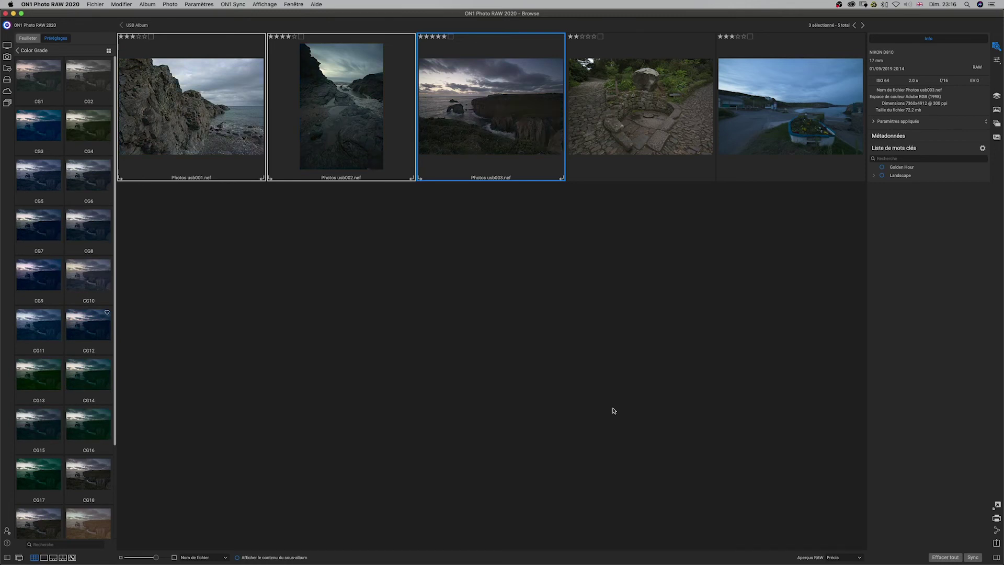
click(638, 331)
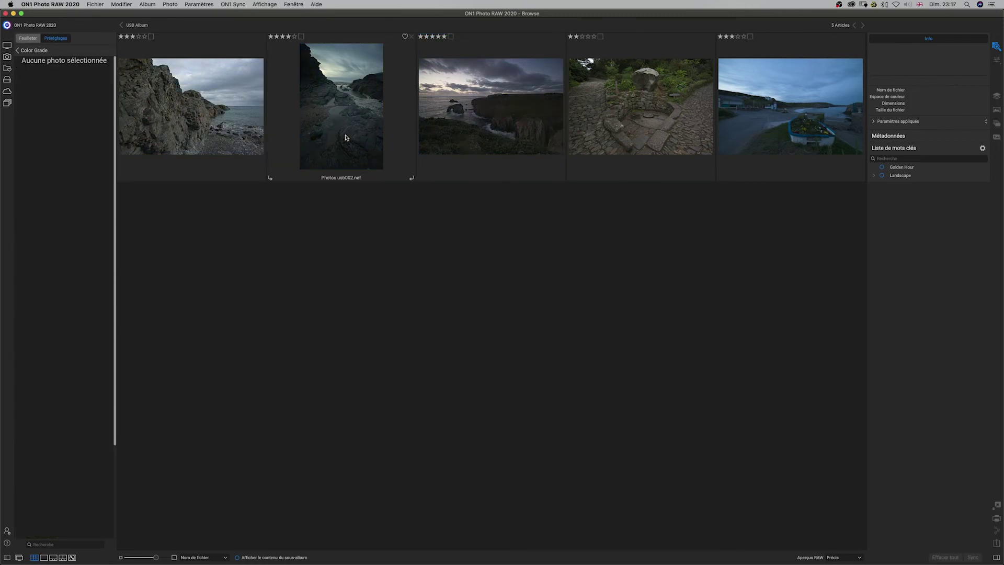
Step: Switch the side panel to the Feuilleter folders and albums browser, toggling the left panel
click(28, 38)
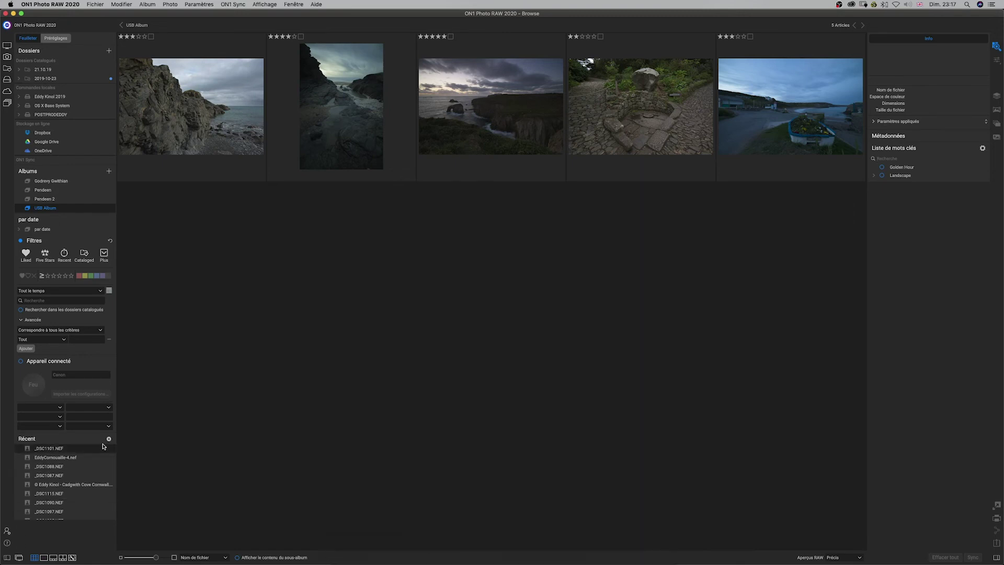
click(7, 557)
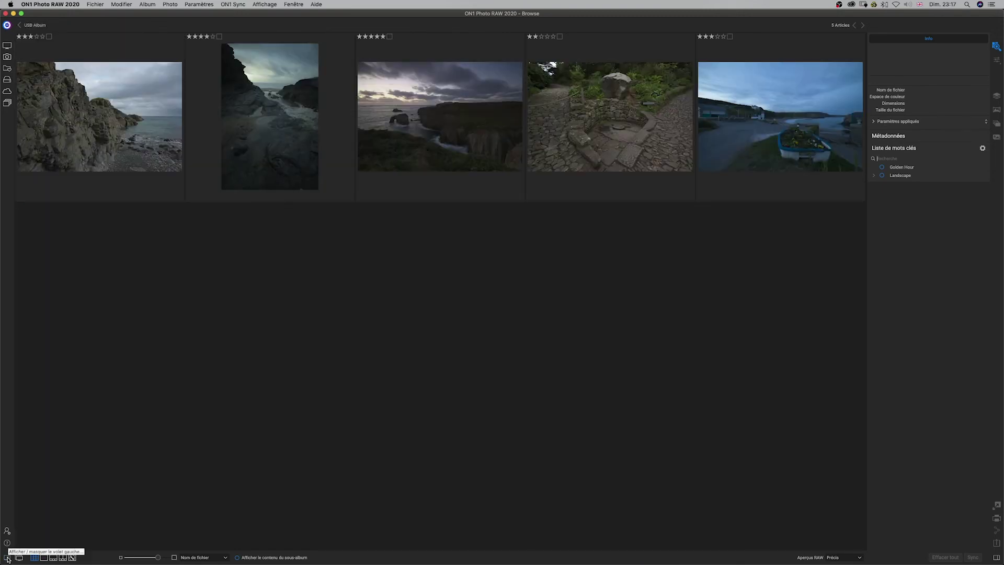
click(8, 558)
click(7, 558)
click(7, 557)
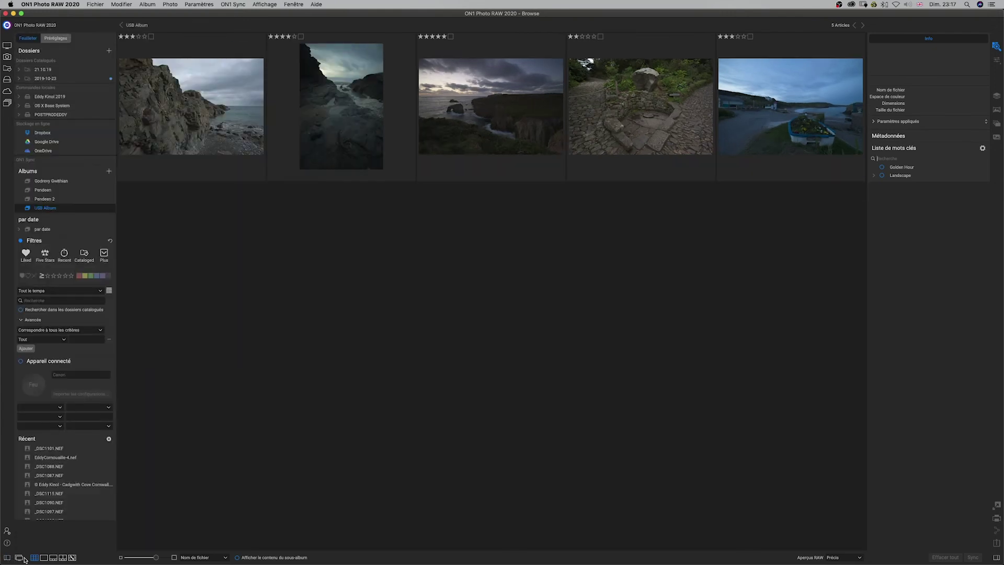
Step: Open and reposition a second browse window in grid view, close it, and return to the USB Album
click(19, 557)
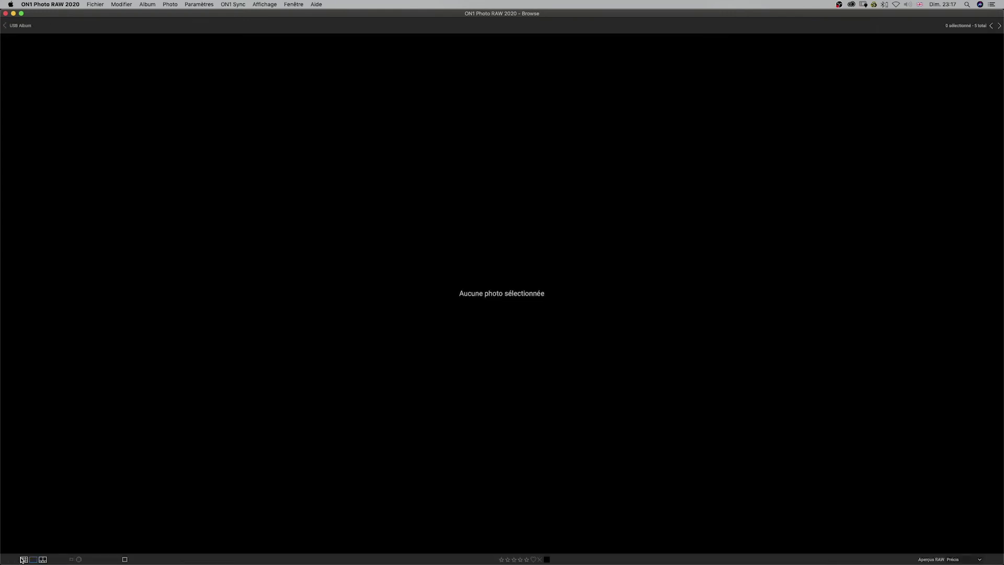
drag(119, 17, 500, 76)
drag(552, 53, 339, 4)
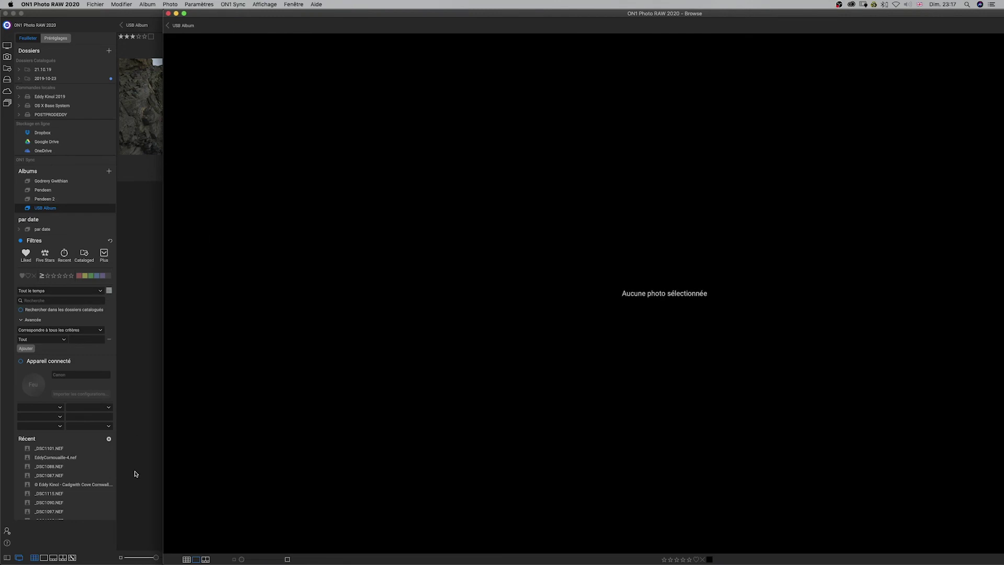
click(186, 559)
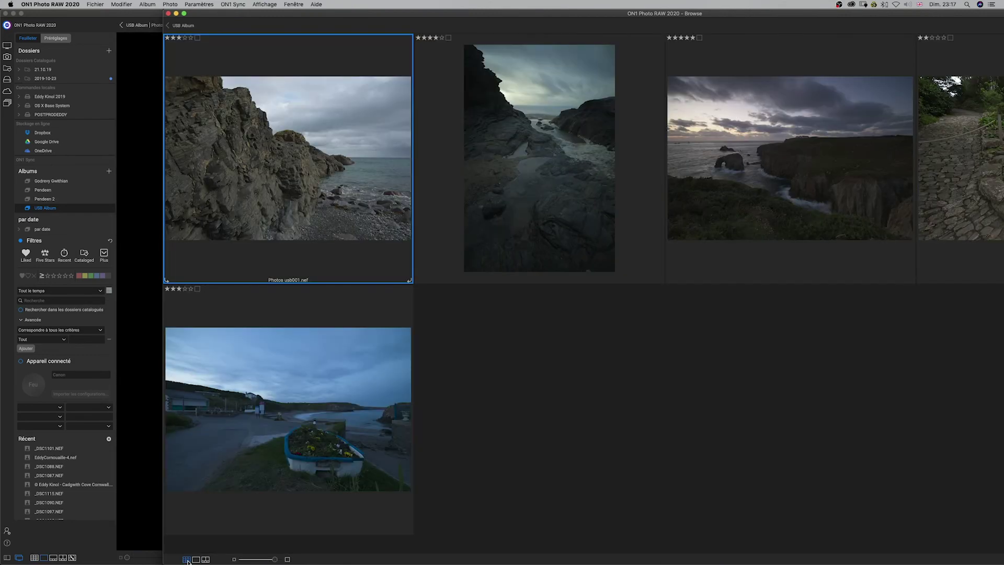
click(224, 24)
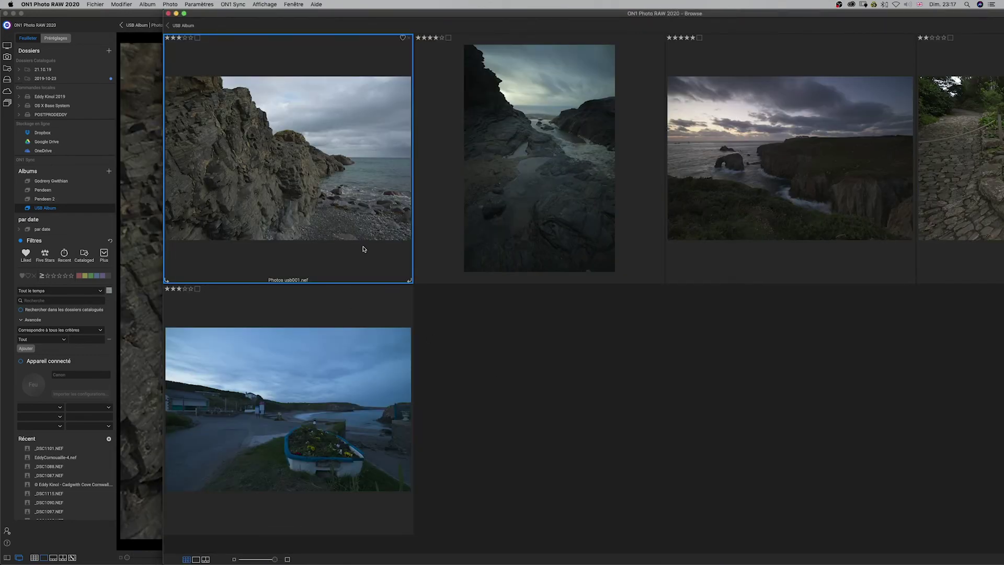
drag(264, 24, 232, 32)
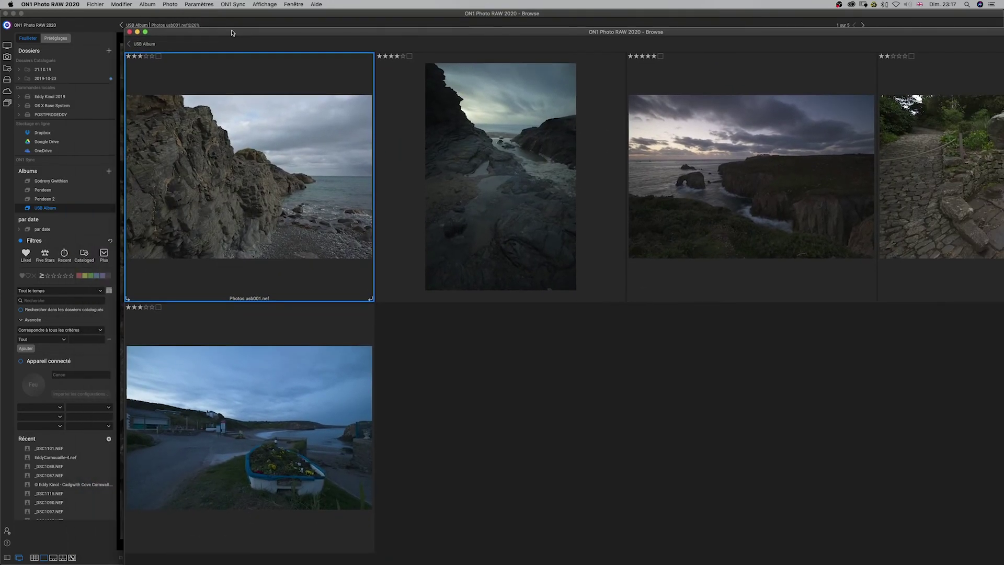
click(129, 32)
click(51, 209)
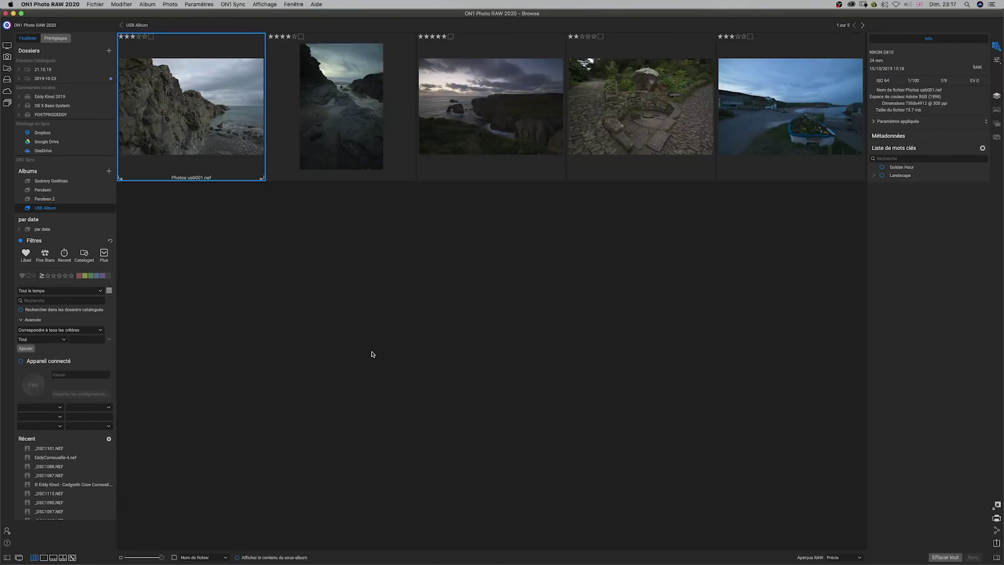
click(7, 532)
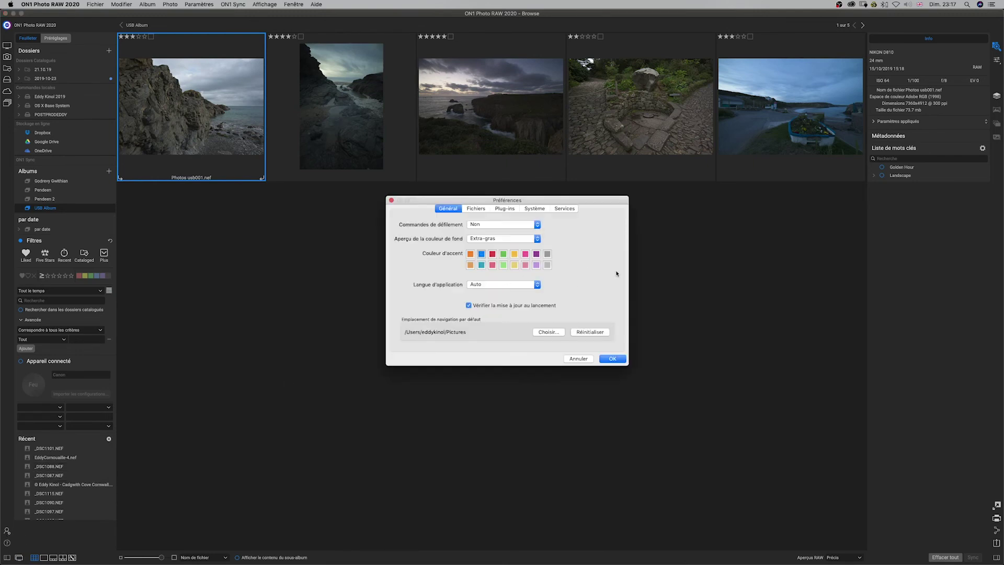
click(474, 209)
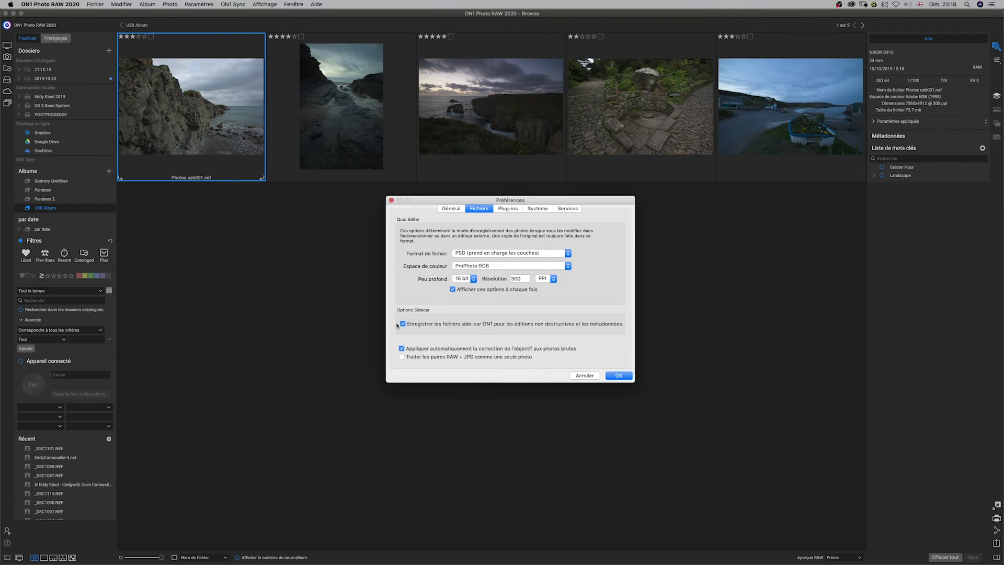
click(514, 209)
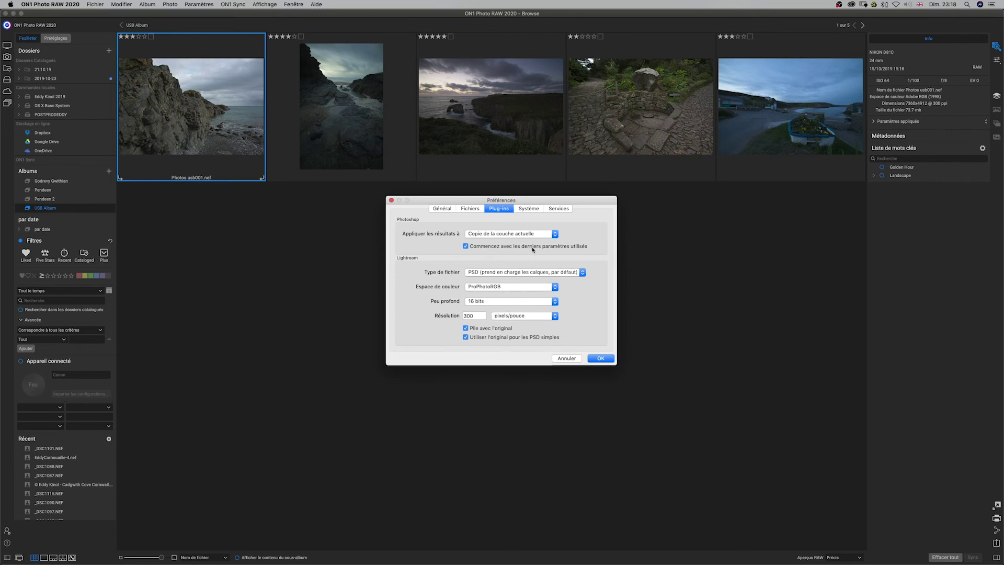
click(582, 272)
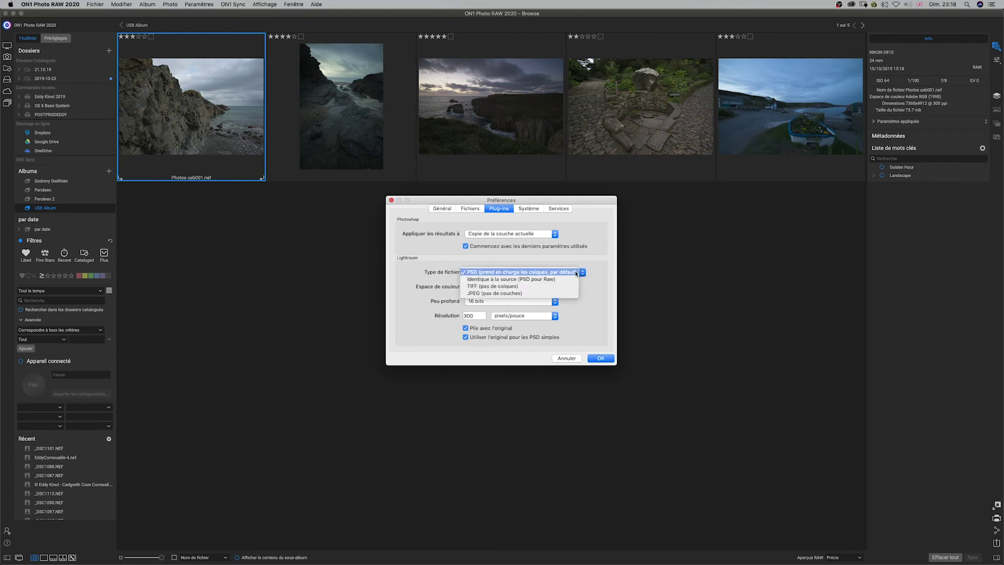
click(556, 209)
click(449, 209)
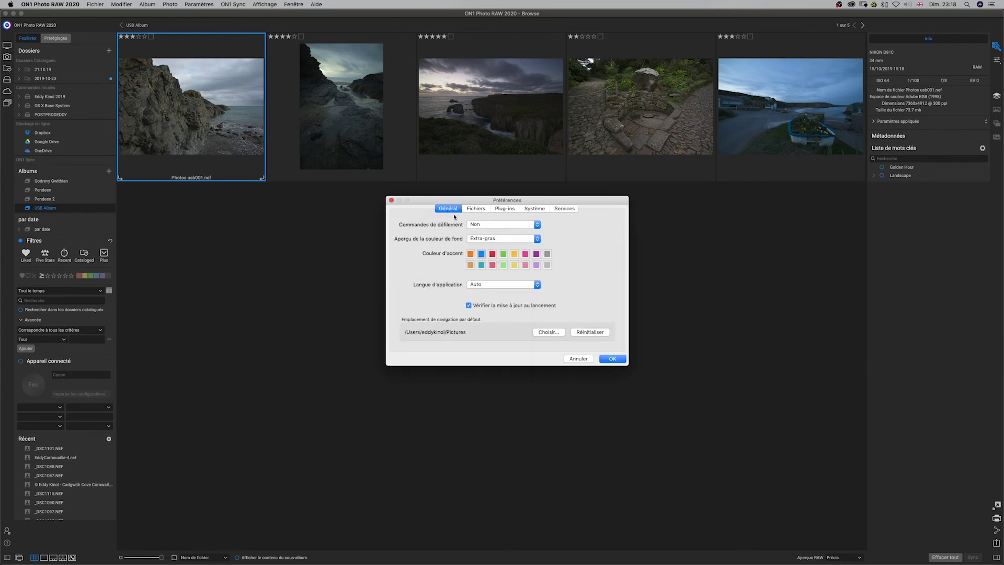
click(623, 361)
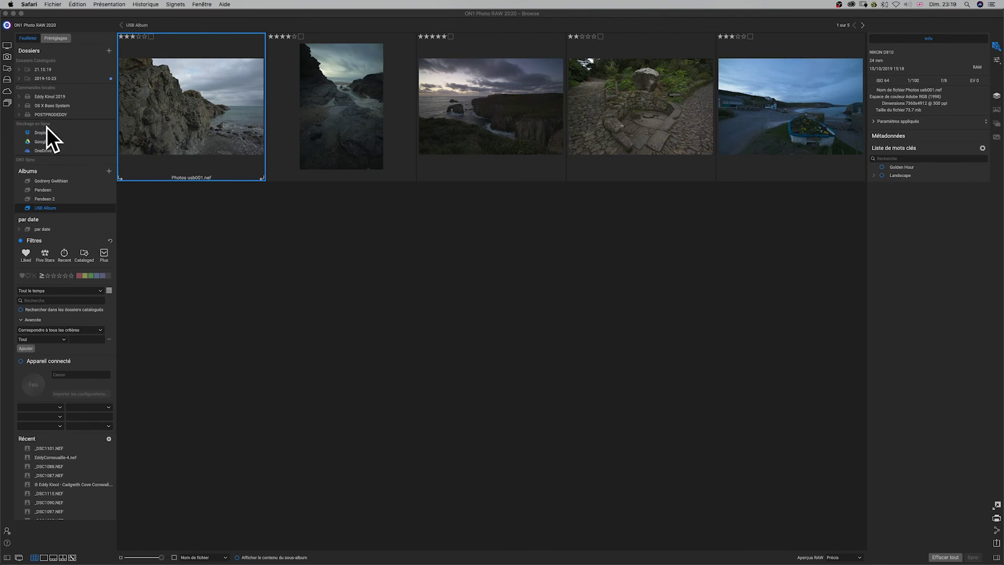
click(59, 144)
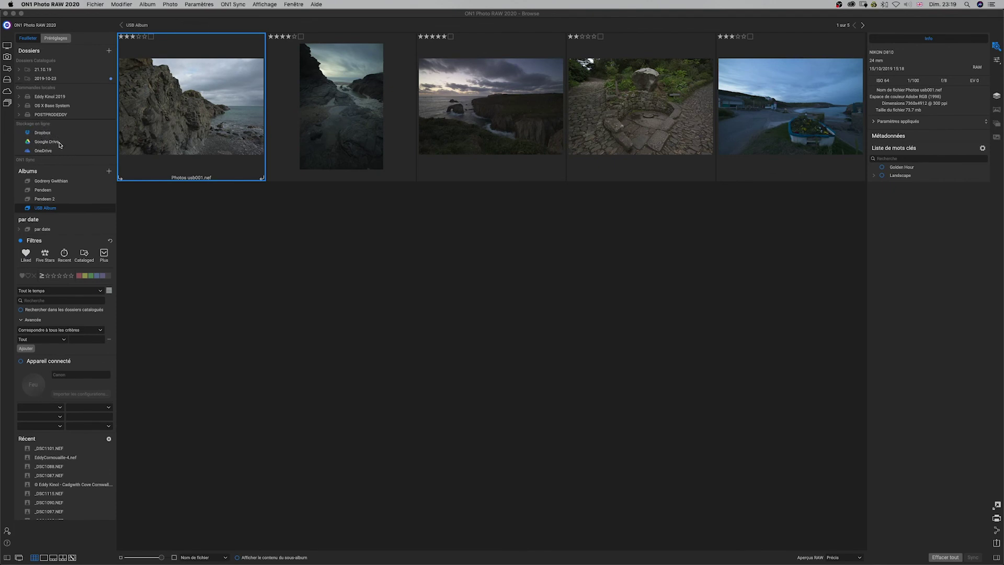
click(569, 313)
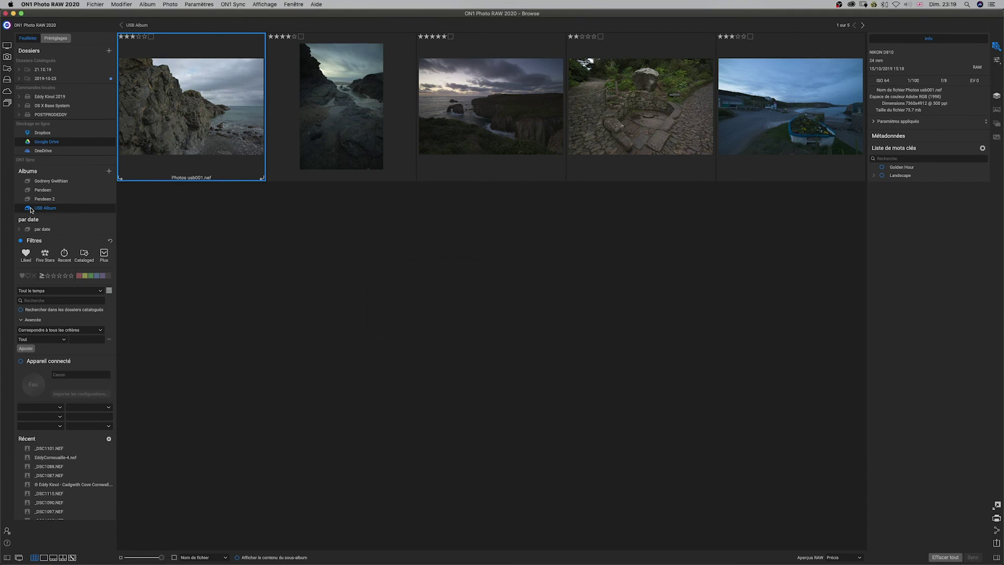